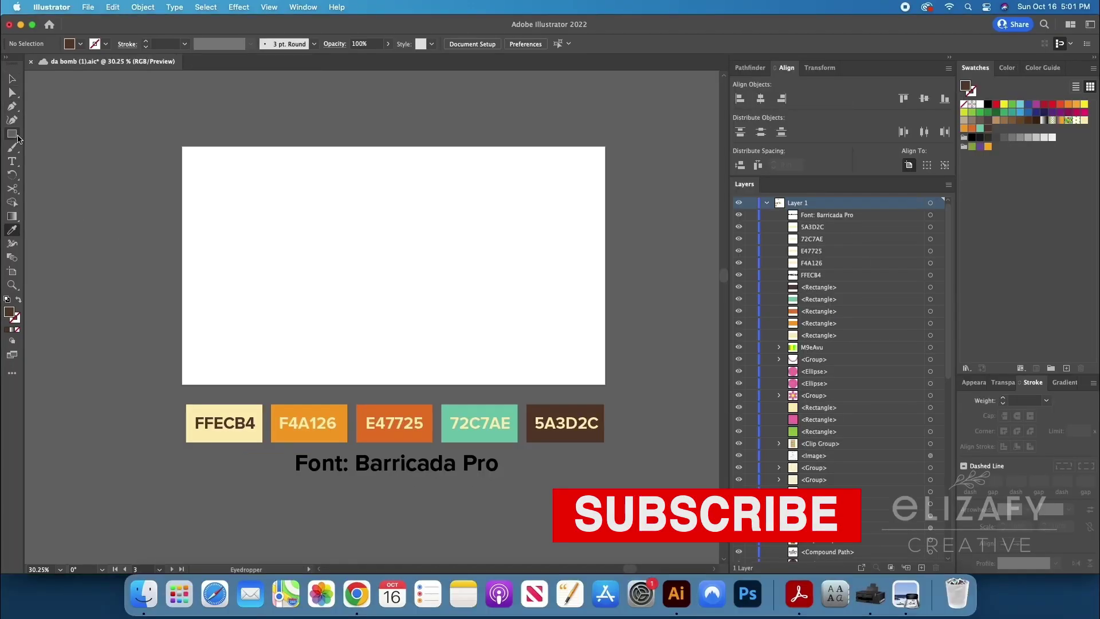
Create a six-sided polygon with a 0.6944 in radius in the middle of the artboard
{"action": "left_click", "coordinate": [17, 137]}
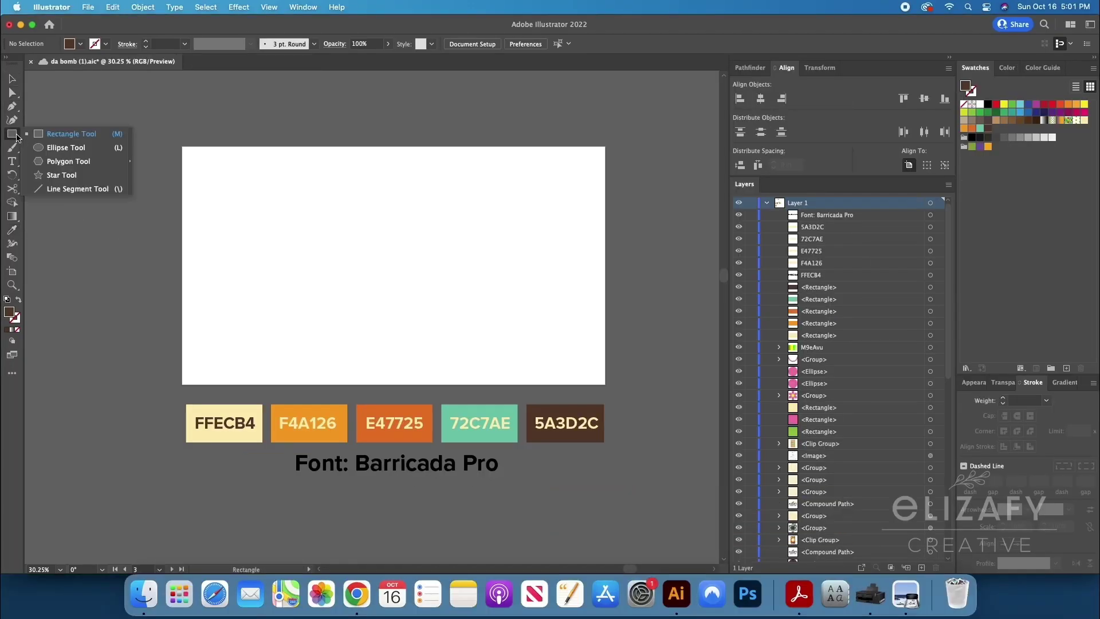
{"action": "left_click", "coordinate": [67, 166]}
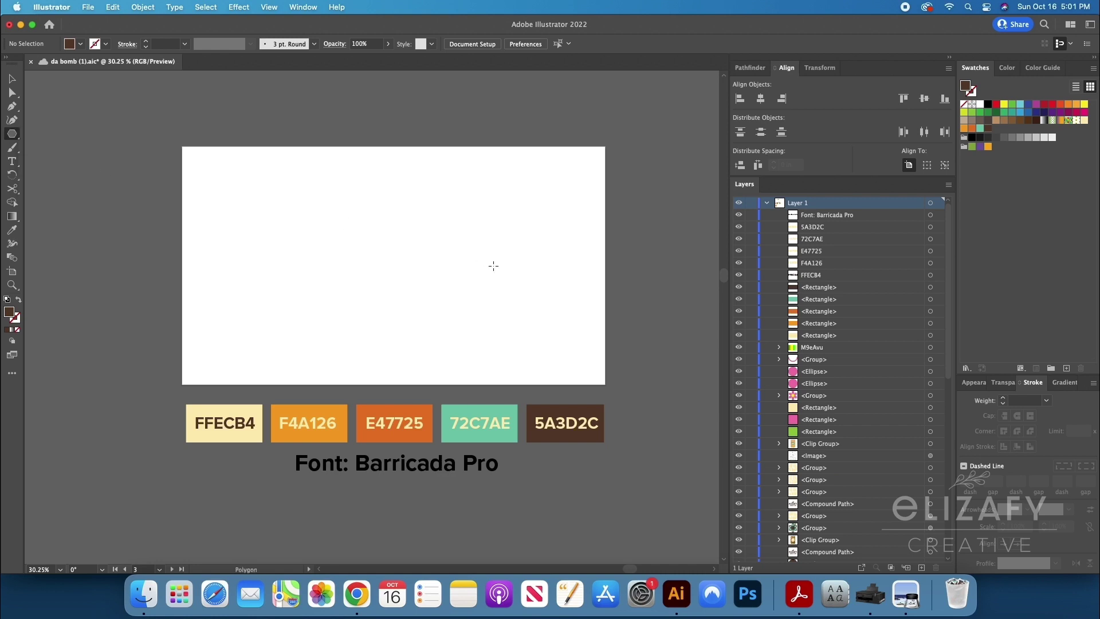
{"action": "left_click", "coordinate": [400, 272]}
{"action": "left_click_drag", "start_coordinate": [167, 274], "coordinate": [372, 247]}
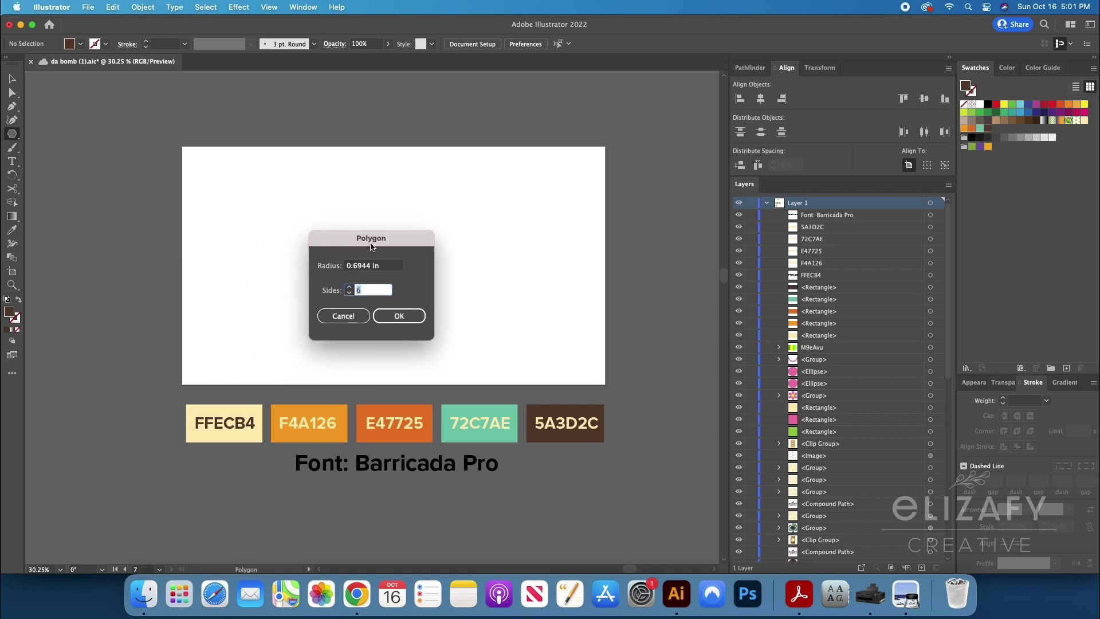
{"action": "left_click", "coordinate": [348, 287]}
{"action": "left_click", "coordinate": [348, 287]}
{"action": "left_click", "coordinate": [349, 287]}
{"action": "left_click", "coordinate": [399, 316]}
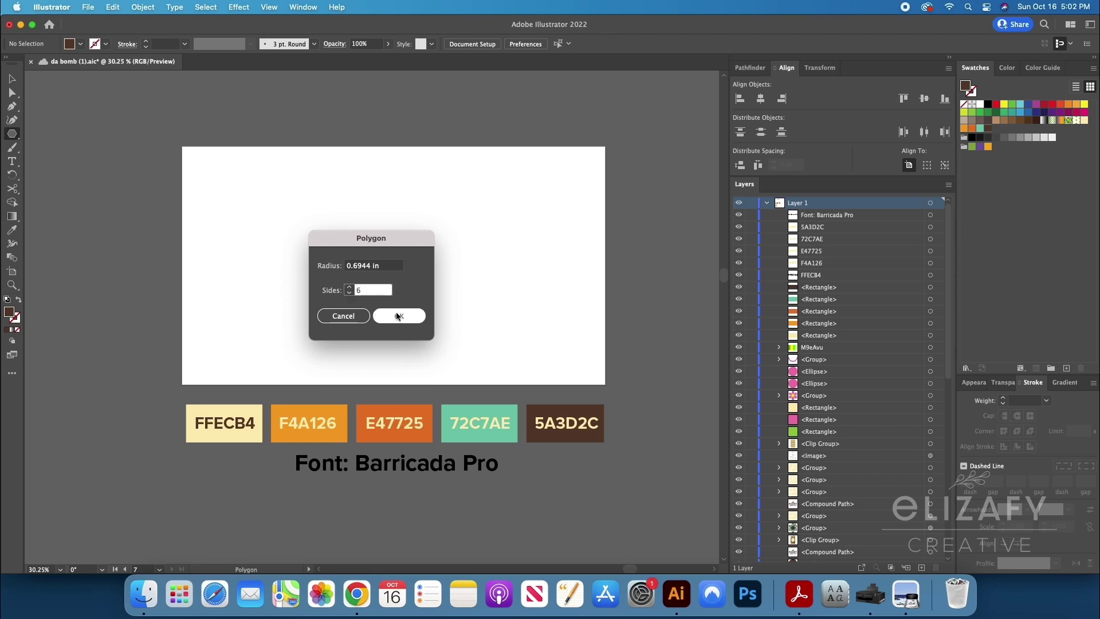
Enlarge the hexagon to about 6.8 in wide and center it horizontally and vertically on the artboard
{"action": "key", "text": "v"}
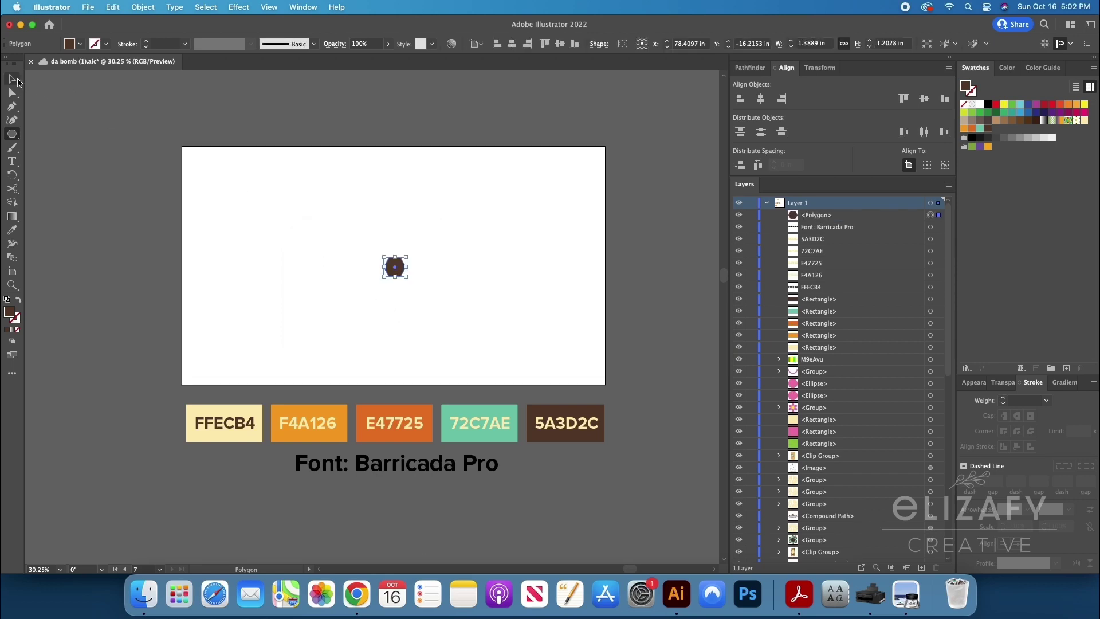
{"action": "left_click_drag", "start_coordinate": [418, 285], "coordinate": [491, 345]}
{"action": "left_click_drag", "start_coordinate": [433, 289], "coordinate": [398, 254]}
{"action": "left_click", "coordinate": [761, 99]}
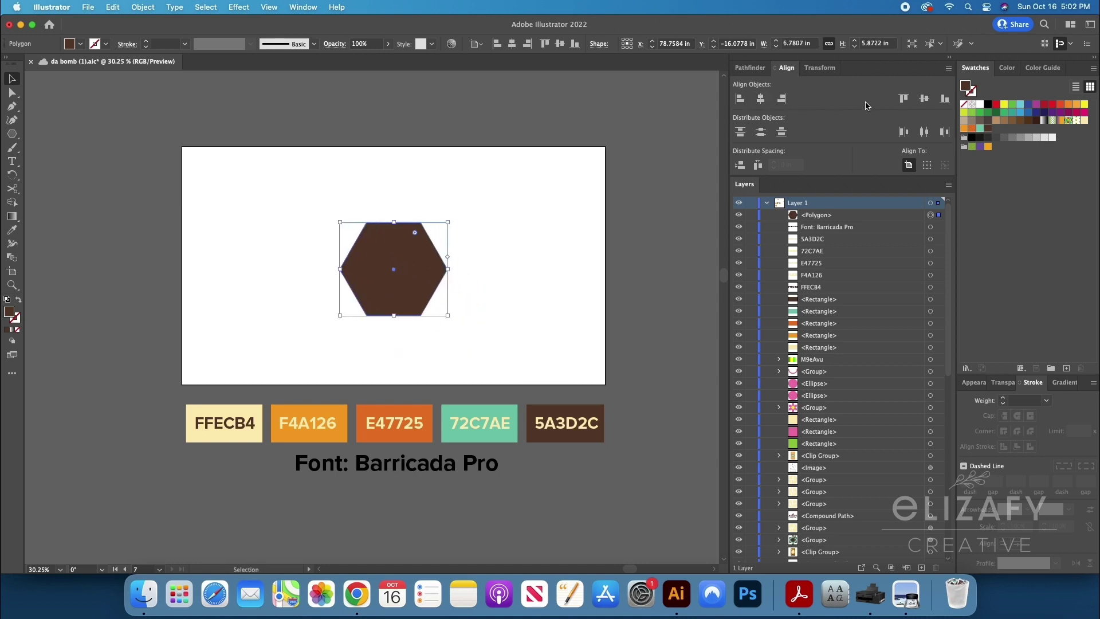
{"action": "left_click", "coordinate": [924, 99]}
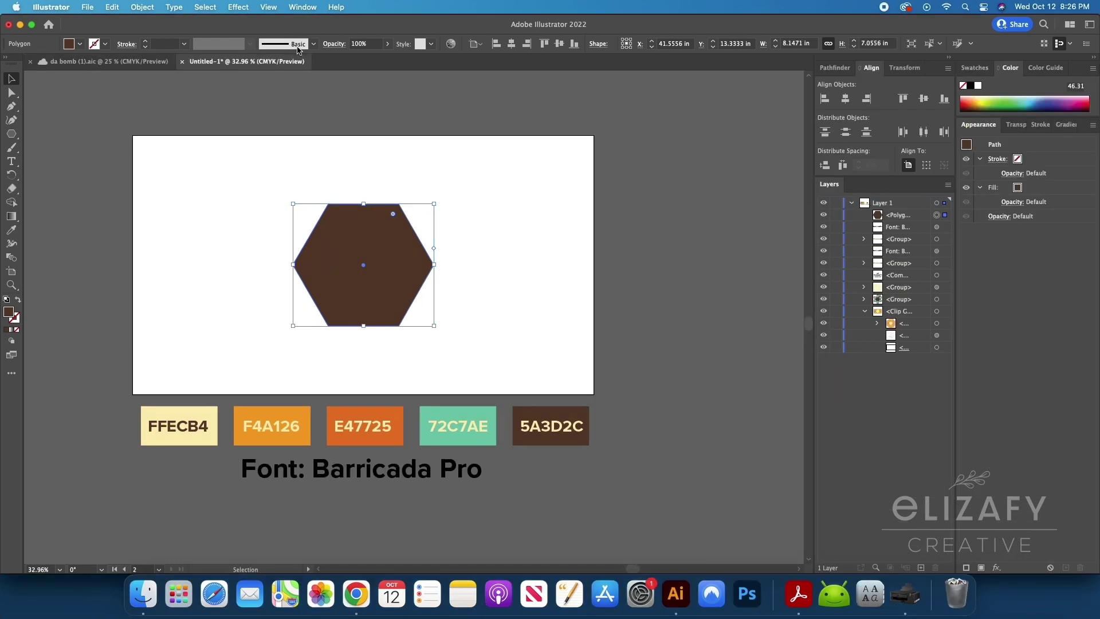
Apply a Pucker & Bloat effect with 81% bloat to the hexagon to form a six-petal flower
{"action": "left_click", "coordinate": [239, 7]}
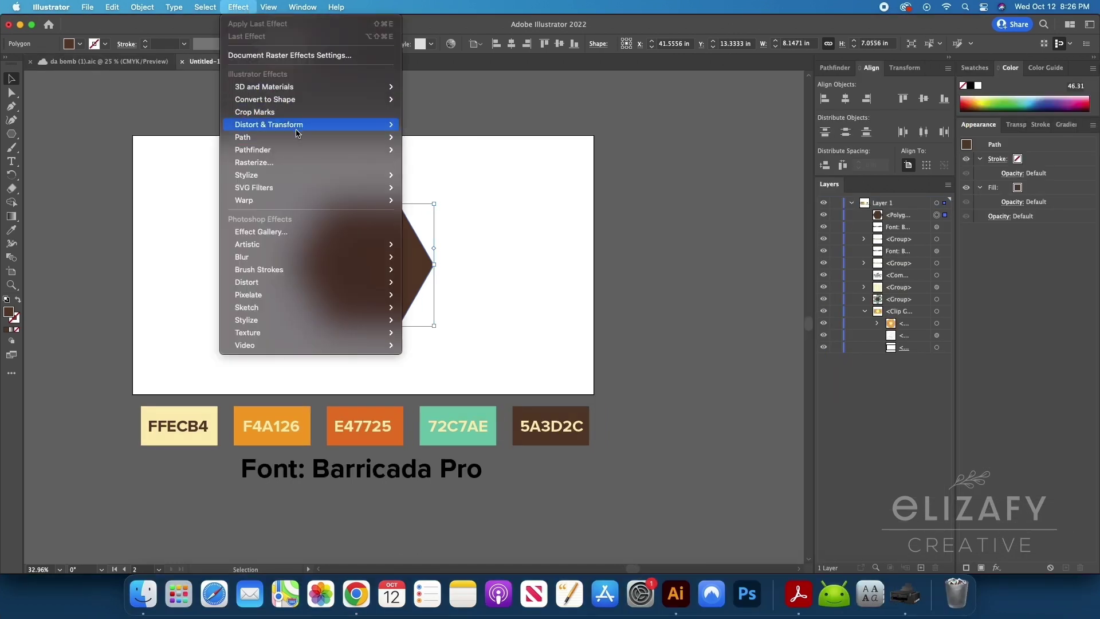
{"action": "mouse_move", "coordinate": [312, 124]}
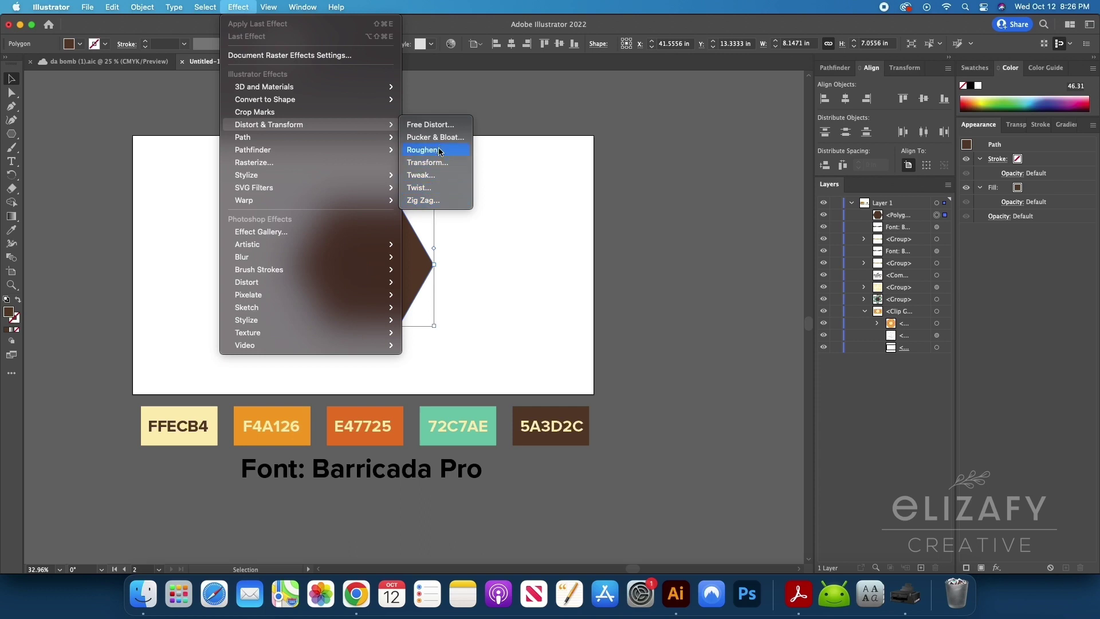
{"action": "left_click", "coordinate": [469, 156]}
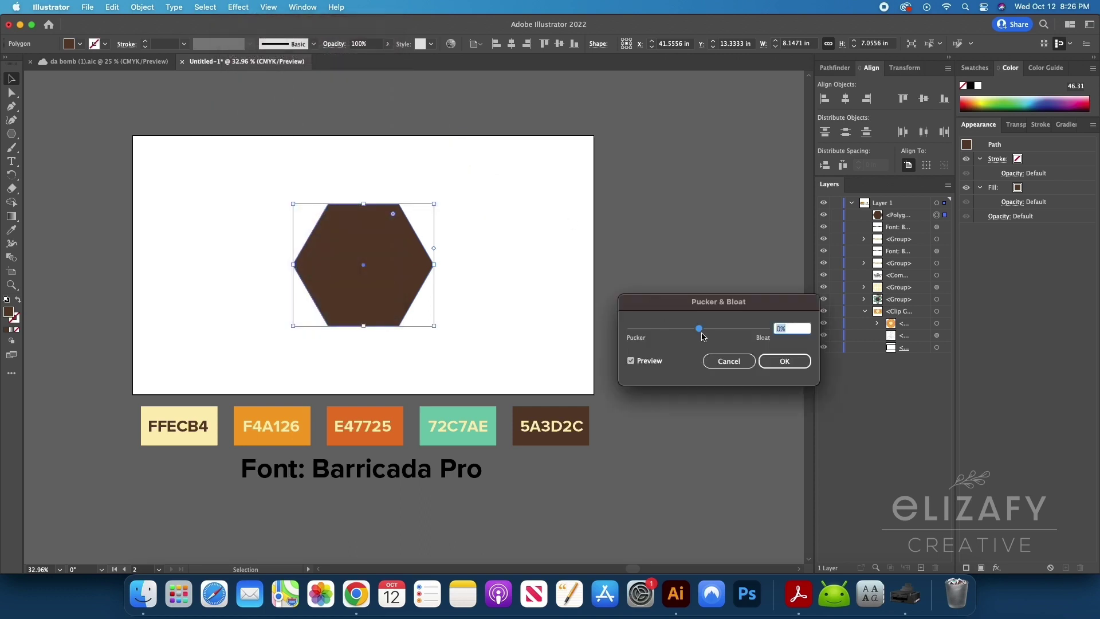
{"action": "left_click_drag", "start_coordinate": [700, 329], "coordinate": [729, 331]}
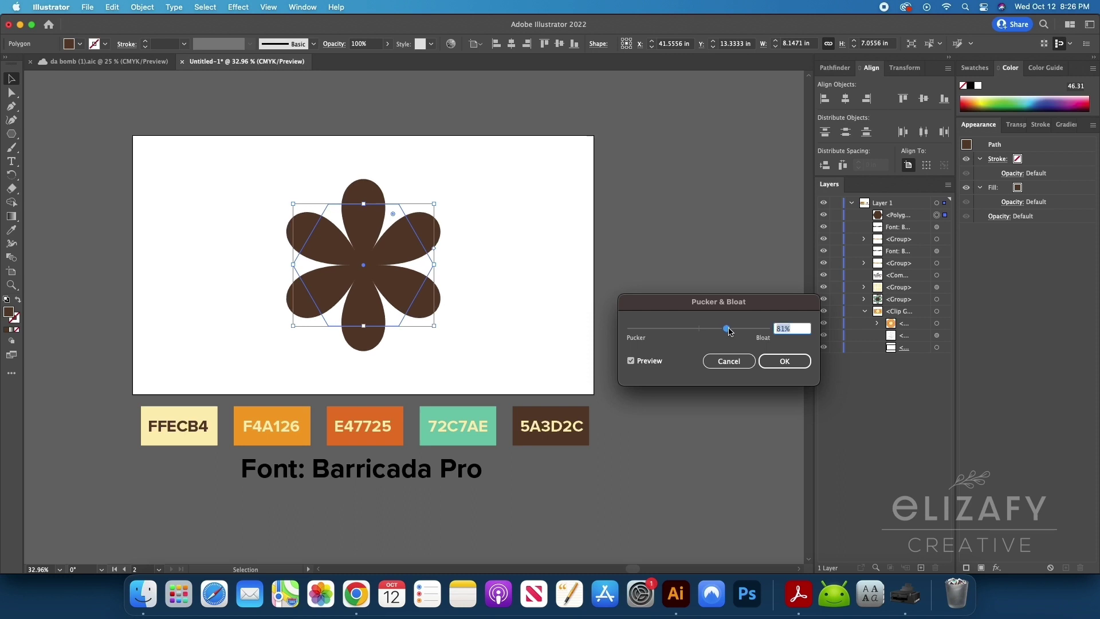
{"action": "left_click", "coordinate": [774, 367]}
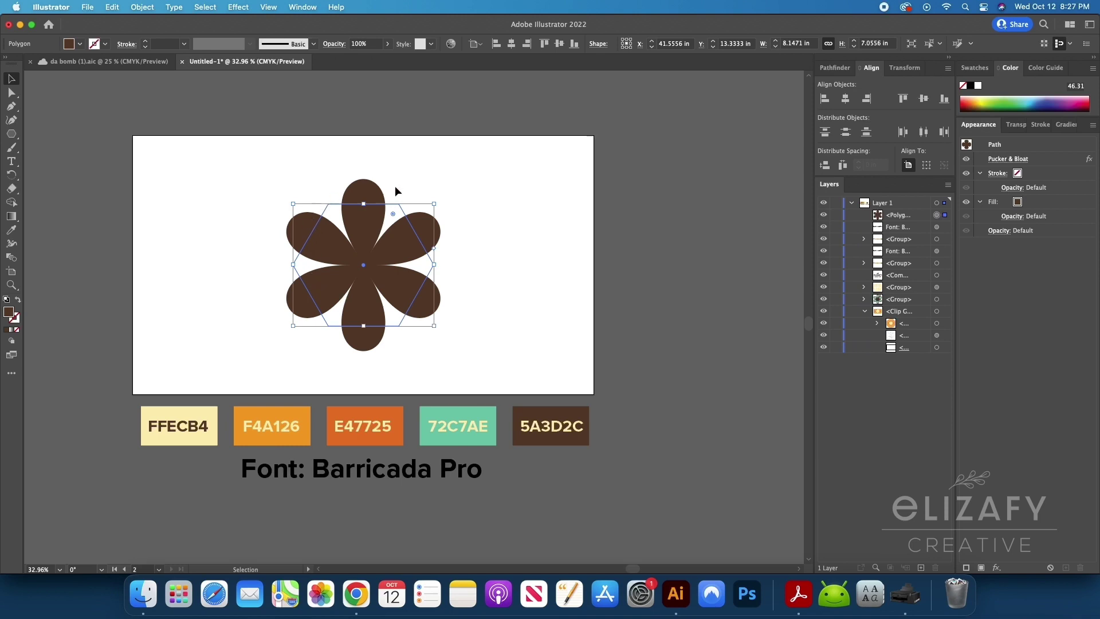
Expand the appearance of the flower shape and deselect it
{"action": "left_click", "coordinate": [142, 7]}
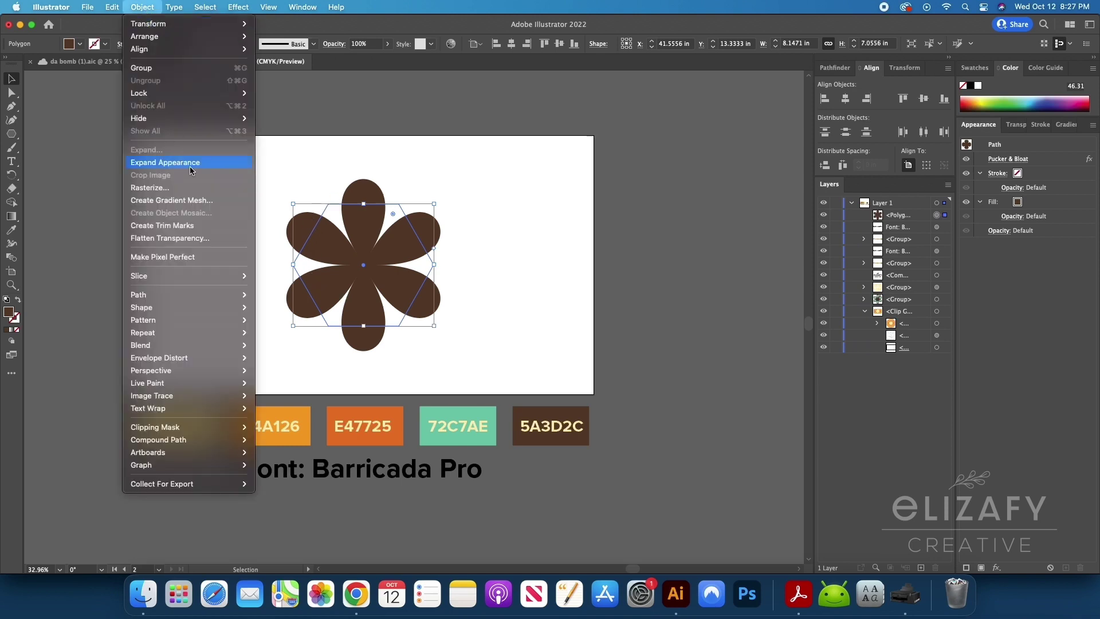
{"action": "left_click", "coordinate": [172, 162]}
{"action": "left_click", "coordinate": [266, 253]}
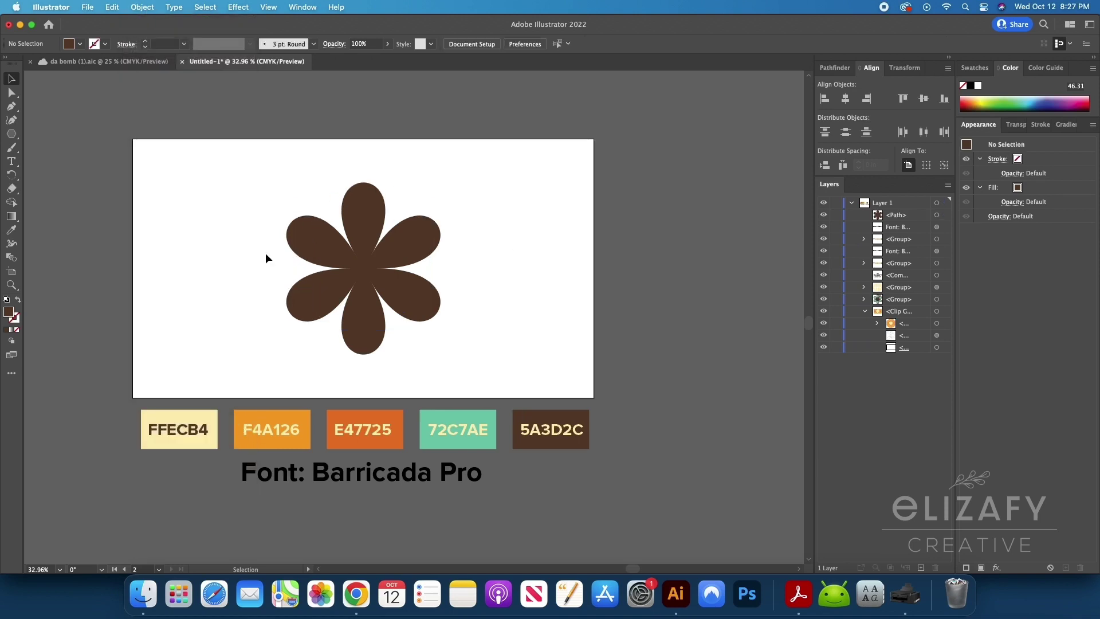
Draw a circle about 3.17 in across over the flower's middle and fill it with the 72C7AE palette color
{"action": "left_click", "coordinate": [17, 137]}
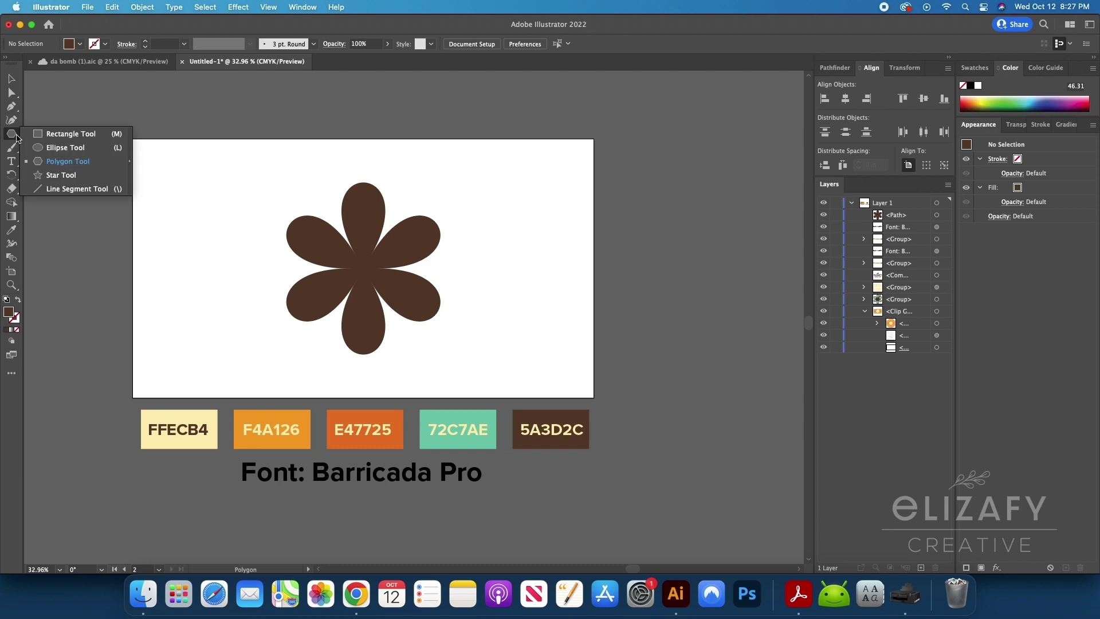
{"action": "left_click", "coordinate": [64, 146]}
{"action": "left_click_drag", "start_coordinate": [330, 248], "coordinate": [384, 302]}
{"action": "key", "text": "i"}
{"action": "left_click", "coordinate": [469, 418]}
{"action": "key", "text": "v"}
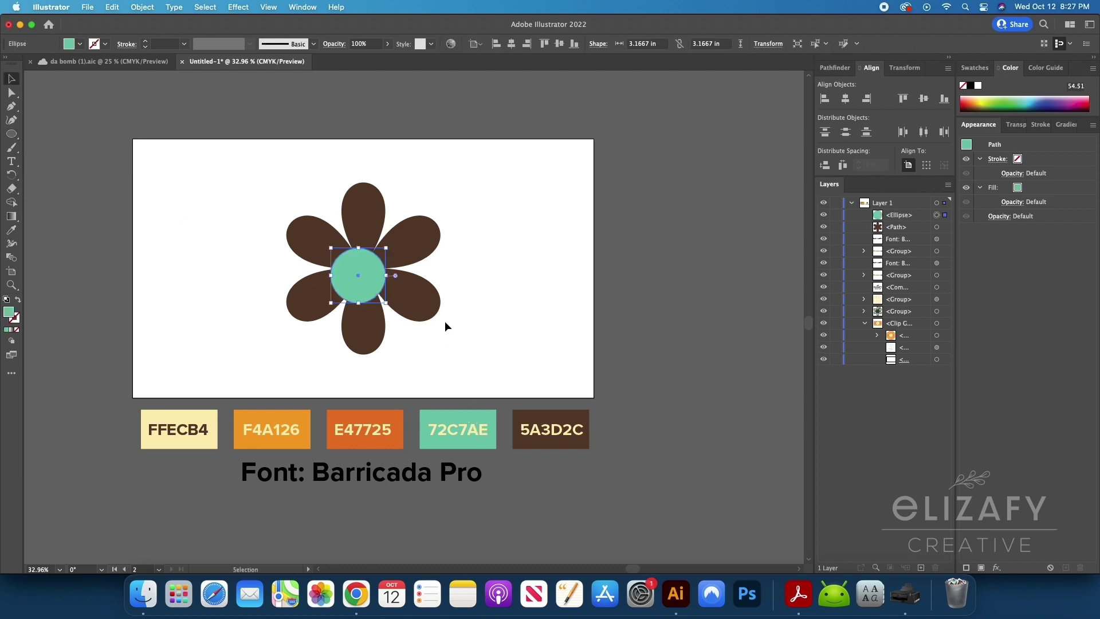
Center the teal circle on the flower and enlarge it
{"action": "left_click", "coordinate": [445, 321]}
{"action": "left_click", "coordinate": [375, 273]}
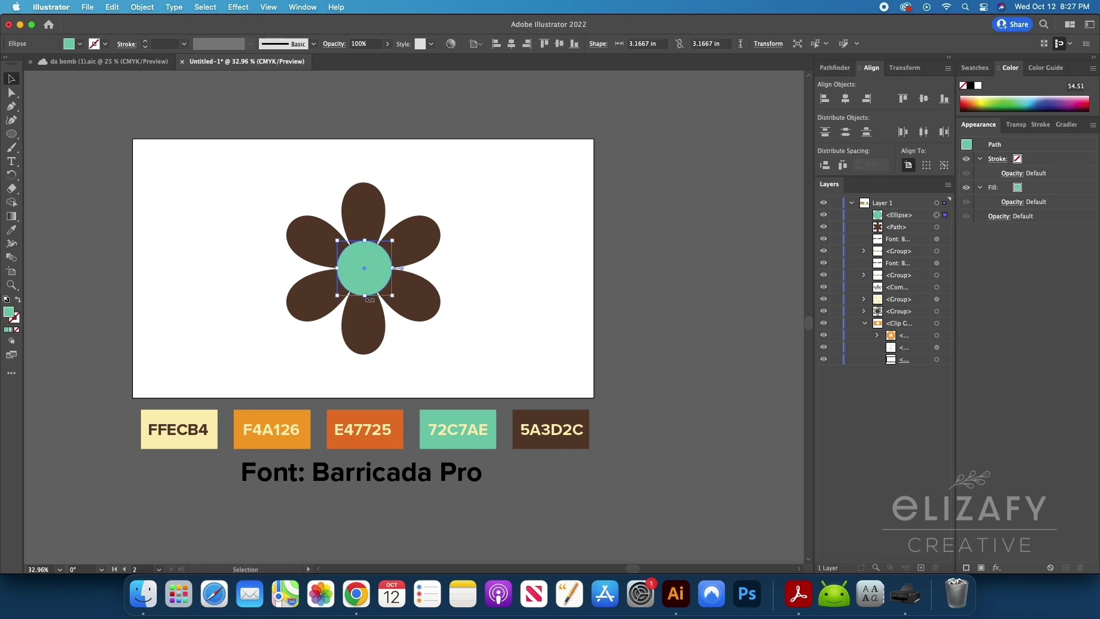
{"action": "left_click_drag", "start_coordinate": [365, 298], "coordinate": [626, 332]}
Draw a rectangle about 1.31 by 0.47 in above the teal circle and round its corners by about 0.14 in
{"action": "scroll", "coordinate": [367, 295], "scroll_direction": "up", "scroll_amount": 2}
{"action": "key", "text": "z"}
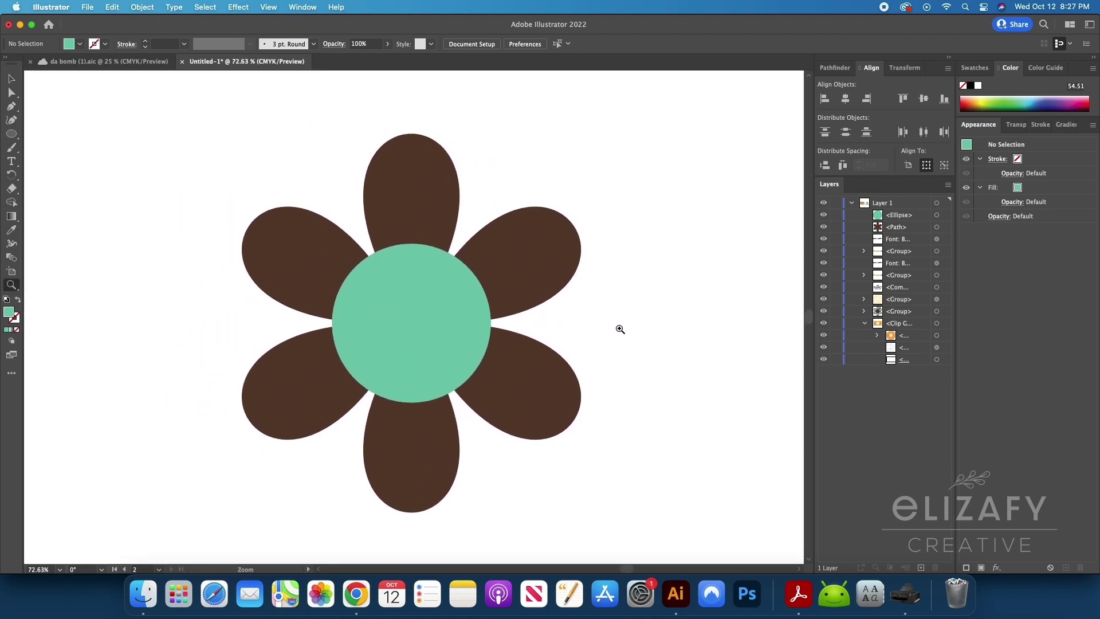
{"action": "key", "text": "m"}
{"action": "left_click_drag", "start_coordinate": [388, 210], "coordinate": [438, 228]}
{"action": "key", "text": "a"}
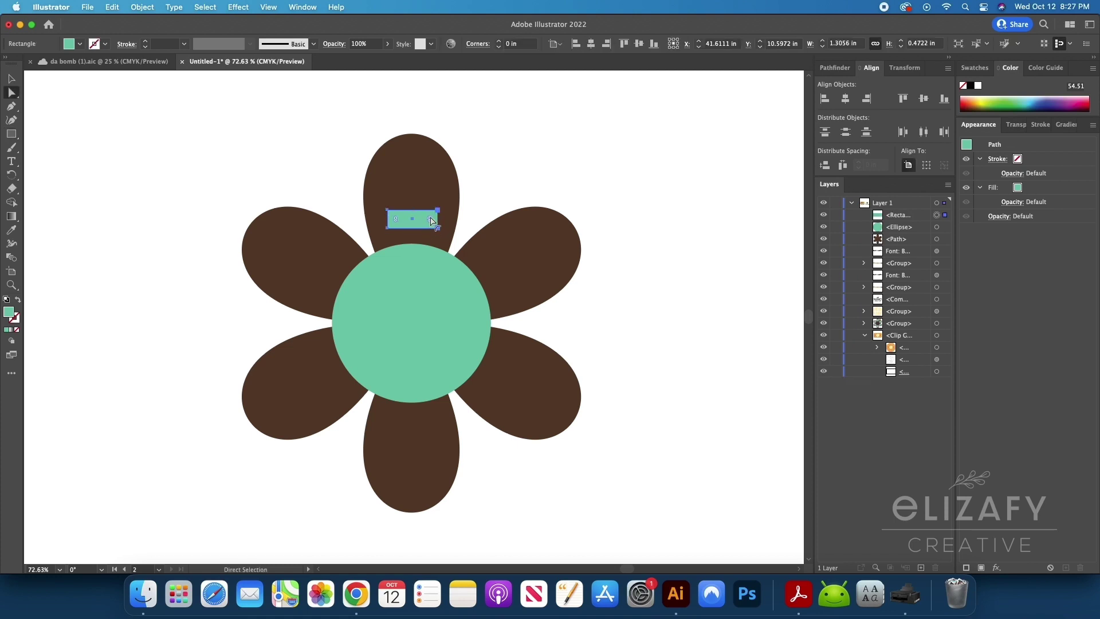
{"action": "left_click_drag", "start_coordinate": [431, 218], "coordinate": [433, 218]}
{"action": "key", "text": "v"}
{"action": "left_click", "coordinate": [489, 186]}
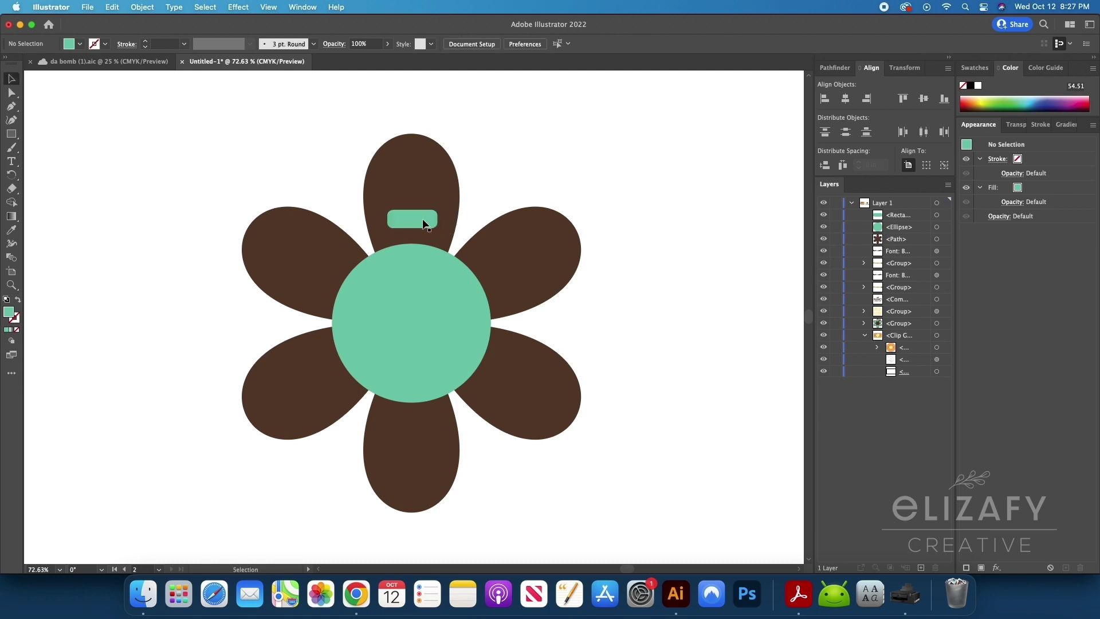
Move the rounded rectangle onto the circle's upper-right edge and rotate it to sit there as the bomb's cap
{"action": "left_click_drag", "start_coordinate": [423, 220], "coordinate": [460, 248]}
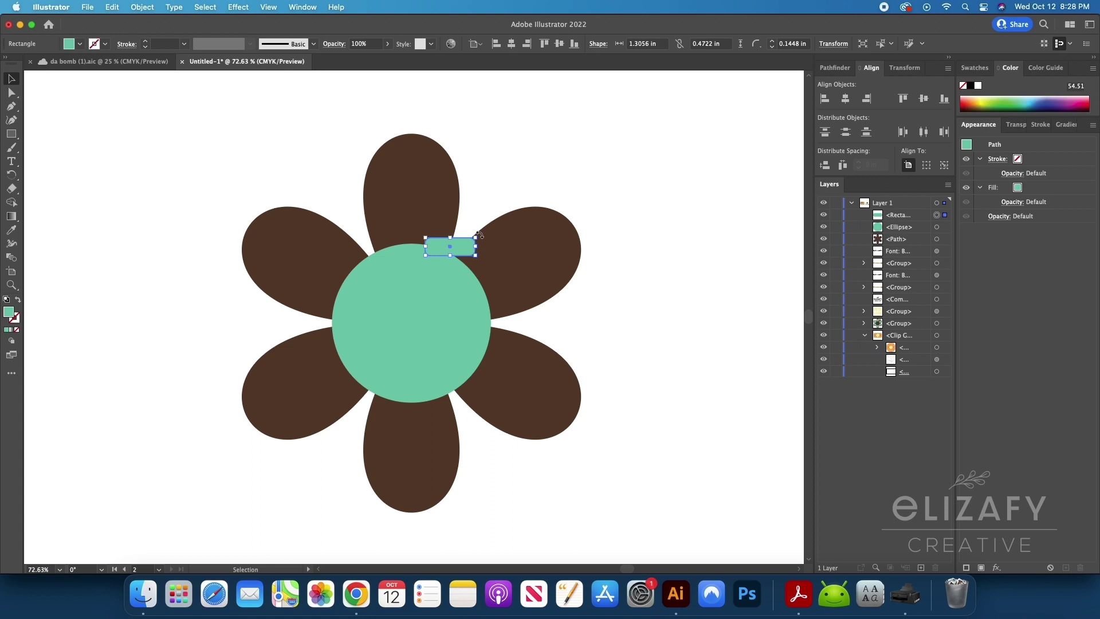
{"action": "left_click_drag", "start_coordinate": [490, 241], "coordinate": [483, 252]}
{"action": "scroll", "coordinate": [442, 326], "scroll_direction": "right", "scroll_amount": 3}
{"action": "left_click", "coordinate": [442, 326]}
Draw a curved fuse line with the Pen tool, about 1.33 by 1.72 in, rising from the cap, with a black stroke and no fill
{"action": "key", "text": "p"}
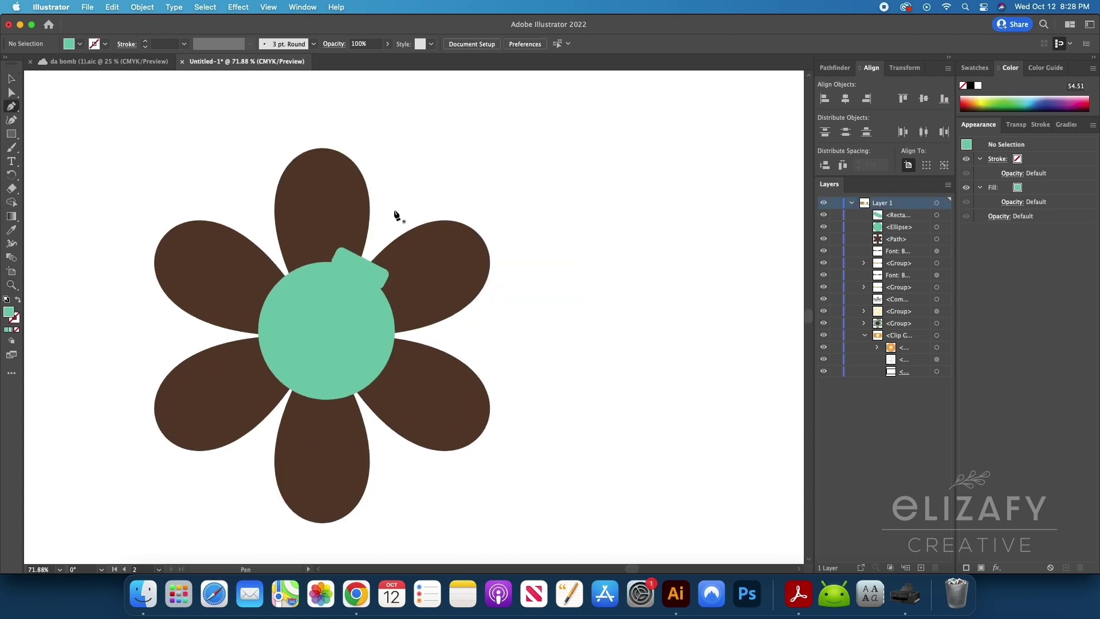
{"action": "left_click", "coordinate": [358, 267]}
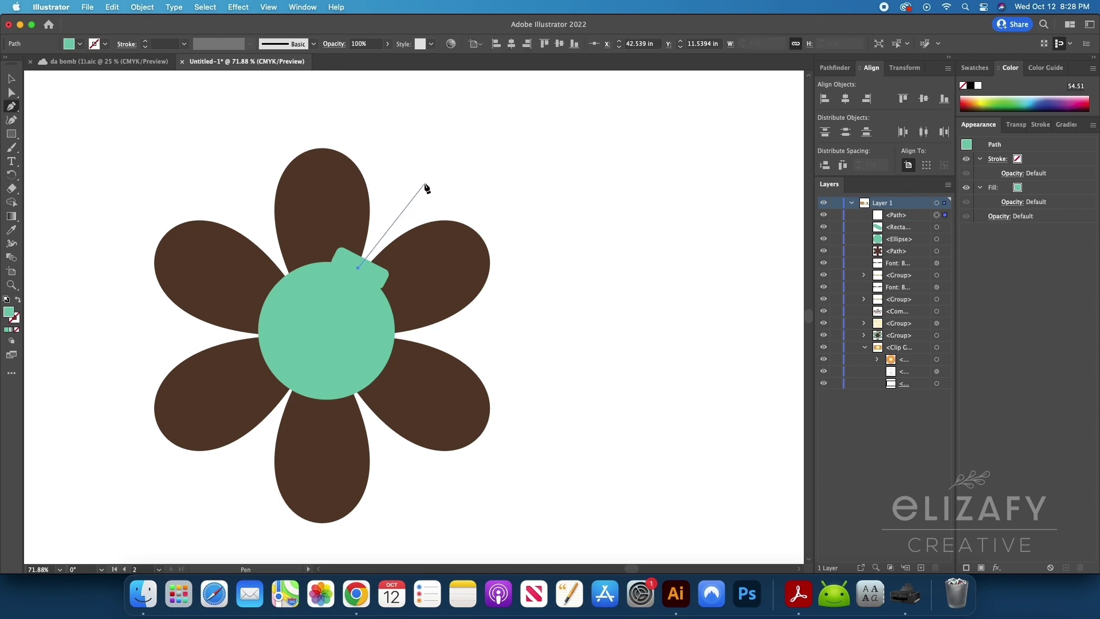
{"action": "left_click_drag", "start_coordinate": [395, 217], "coordinate": [404, 216]}
{"action": "key", "text": "v"}
{"action": "scroll", "coordinate": [336, 273], "scroll_direction": "up", "scroll_amount": 3}
{"action": "scroll", "coordinate": [336, 273], "scroll_direction": "left", "scroll_amount": 3}
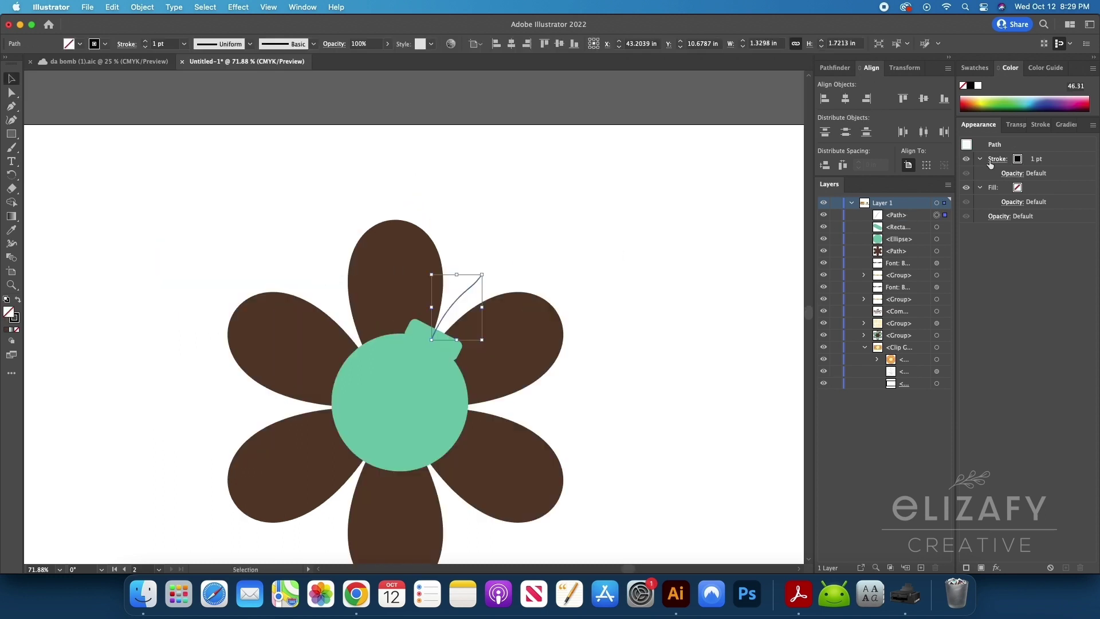
Increase the fuse line's stroke weight to 17 pt
{"action": "left_click", "coordinate": [1039, 125]}
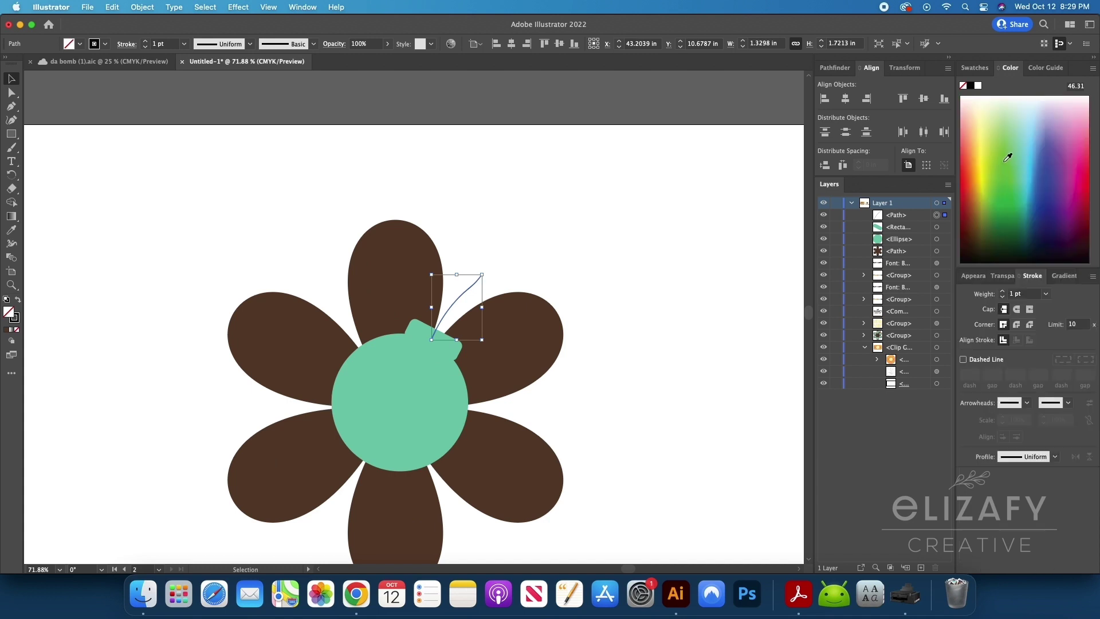
{"action": "left_click", "coordinate": [1001, 291]}
{"action": "left_click", "coordinate": [1002, 291]}
{"action": "left_click", "coordinate": [1002, 290]}
{"action": "left_click", "coordinate": [1002, 291]}
{"action": "left_click", "coordinate": [1002, 291]}
Adjust the anchor point at the fuse's upper end to give the line more of an S-curve
{"action": "scroll", "coordinate": [390, 367], "scroll_direction": "down", "scroll_amount": 2}
{"action": "scroll", "coordinate": [390, 367], "scroll_direction": "right", "scroll_amount": 1}
{"action": "key", "text": "a"}
{"action": "left_click", "coordinate": [475, 229]}
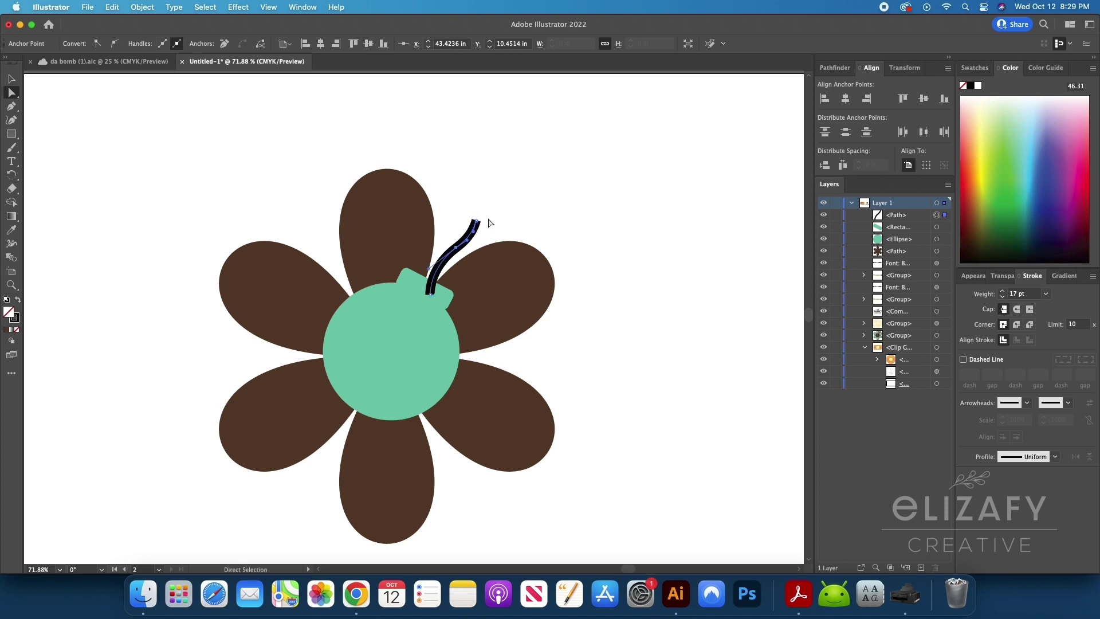
{"action": "left_click", "coordinate": [503, 223]}
Create an eight-sided polygon with a 4.0735 in radius in the empty area beside the flower
{"action": "left_click", "coordinate": [11, 134]}
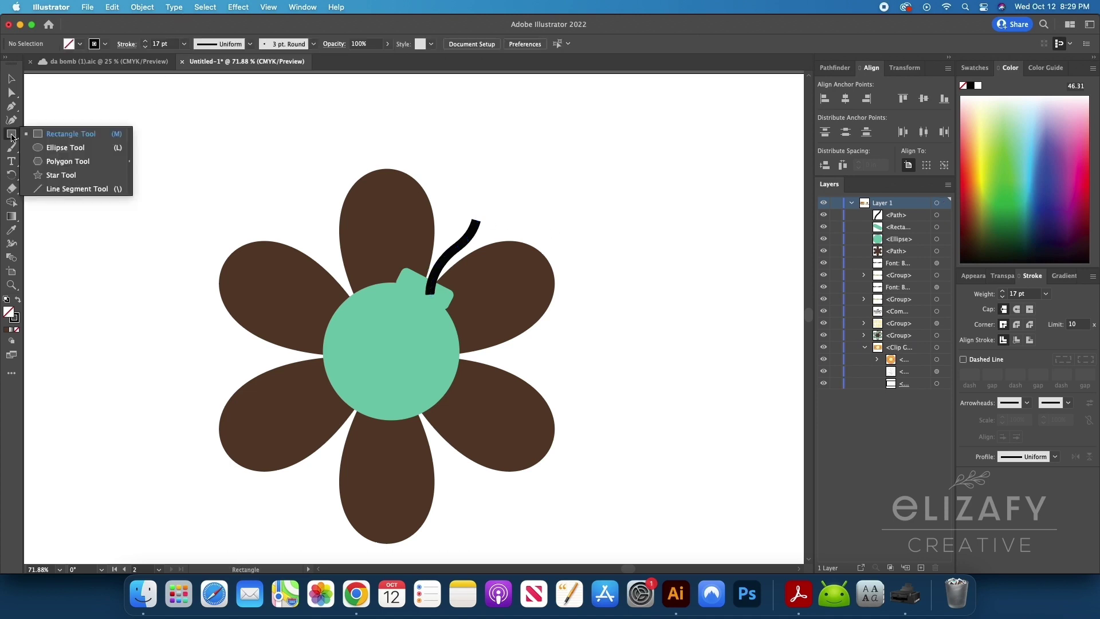
{"action": "left_click", "coordinate": [68, 161]}
{"action": "scroll", "coordinate": [393, 270], "scroll_direction": "right", "scroll_amount": 4}
{"action": "scroll", "coordinate": [393, 270], "scroll_direction": "up", "scroll_amount": 1}
{"action": "left_click", "coordinate": [472, 305]}
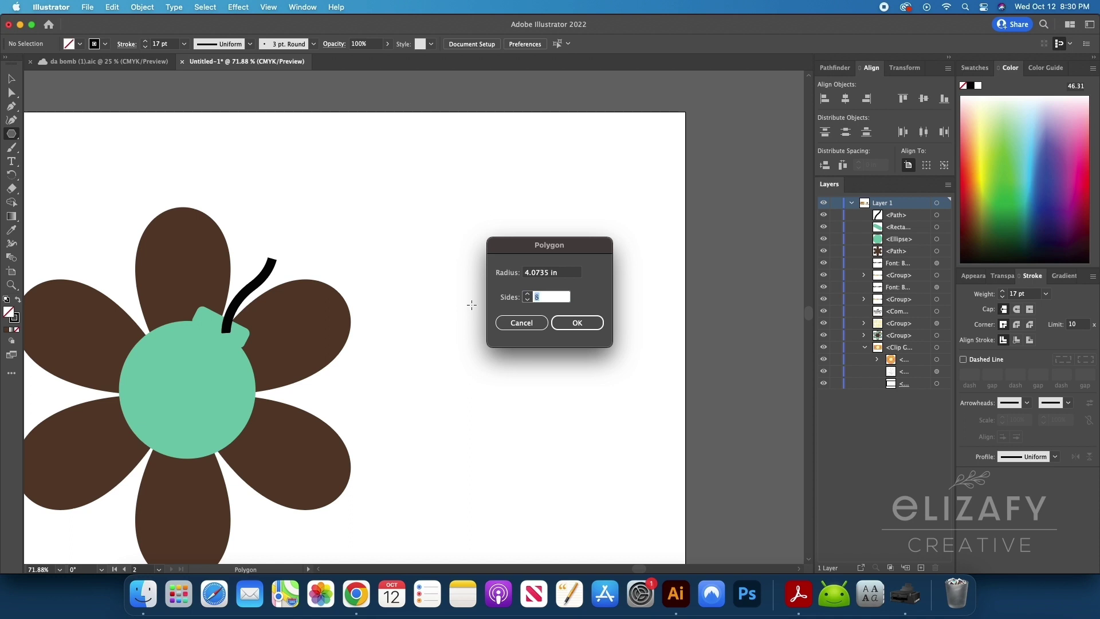
{"action": "key", "text": "Return"}
Scale the octagon down to about 5.04 in wide and position it beside the flower
{"action": "key", "text": "v"}
{"action": "left_click_drag", "start_coordinate": [540, 128], "coordinate": [439, 240]}
{"action": "left_click_drag", "start_coordinate": [445, 310], "coordinate": [580, 300]}
Apply a Pucker & Bloat effect of -51% to the octagon to form a spiky spark shape
{"action": "left_click", "coordinate": [246, 11]}
{"action": "mouse_move", "coordinate": [355, 125]}
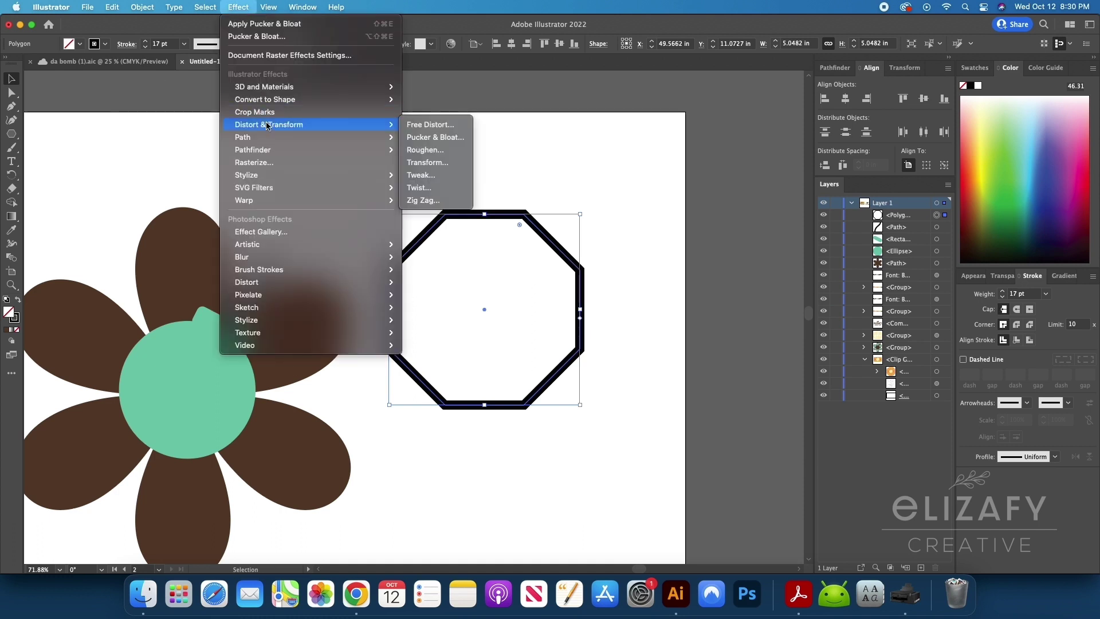
{"action": "left_click", "coordinate": [446, 137]}
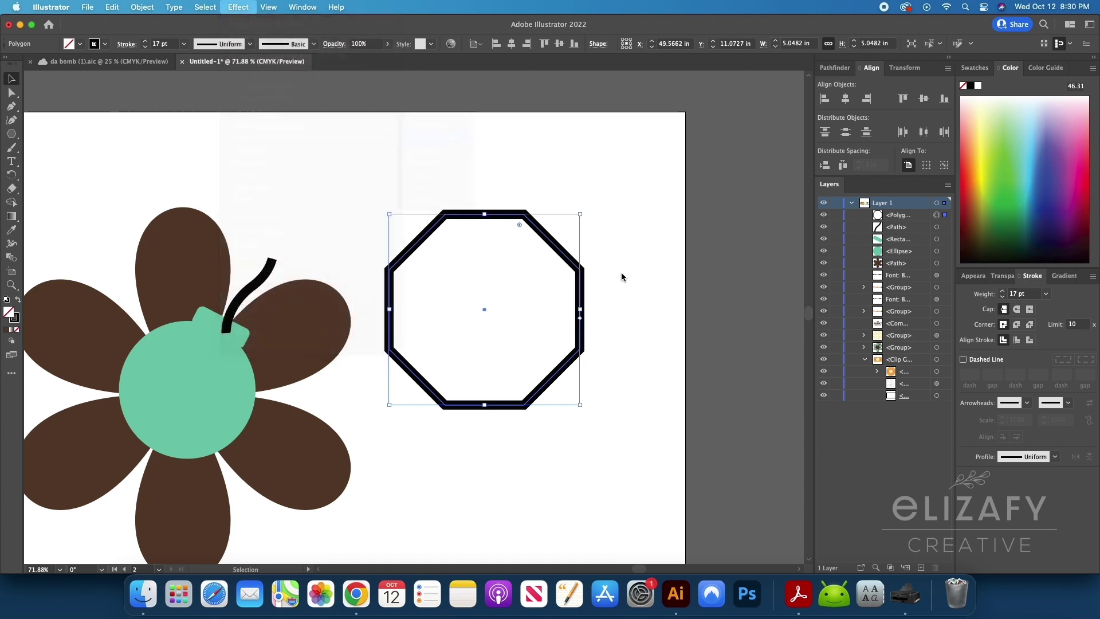
{"action": "left_click_drag", "start_coordinate": [705, 329], "coordinate": [683, 331]}
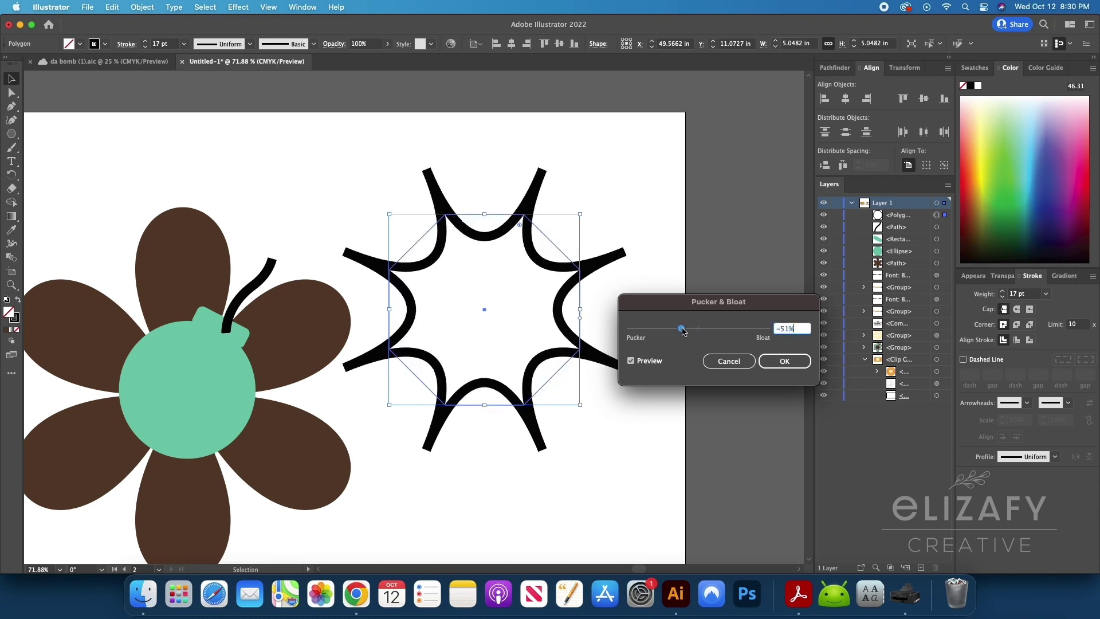
{"action": "key", "text": "Return"}
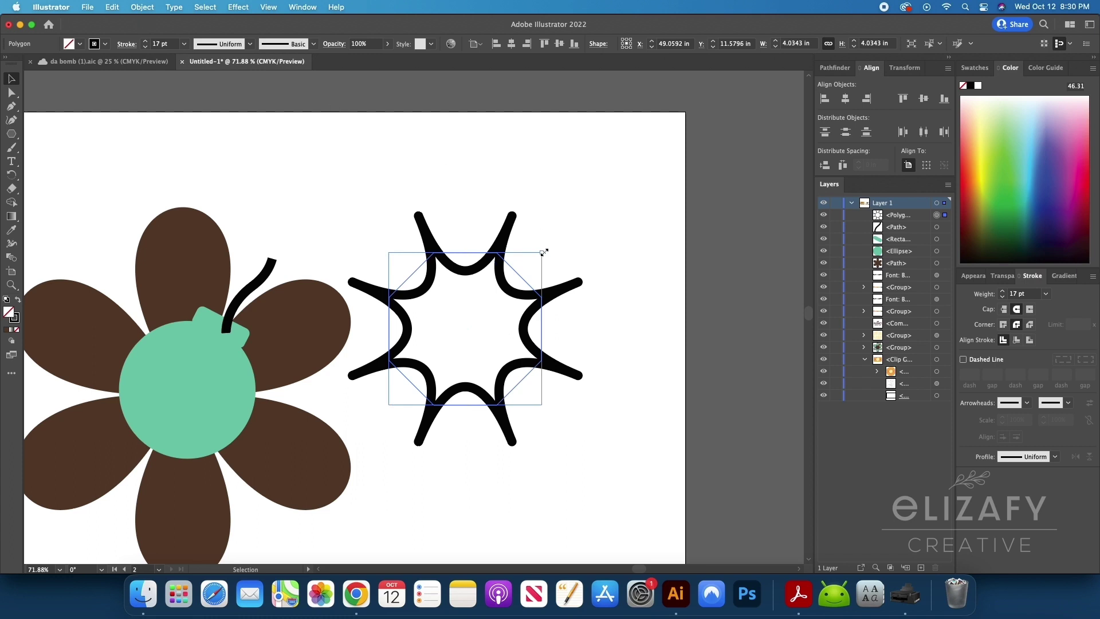
Scale the puckered octagon down to about 2.94 in wide and expand its appearance
{"action": "left_click_drag", "start_coordinate": [543, 252], "coordinate": [500, 293]}
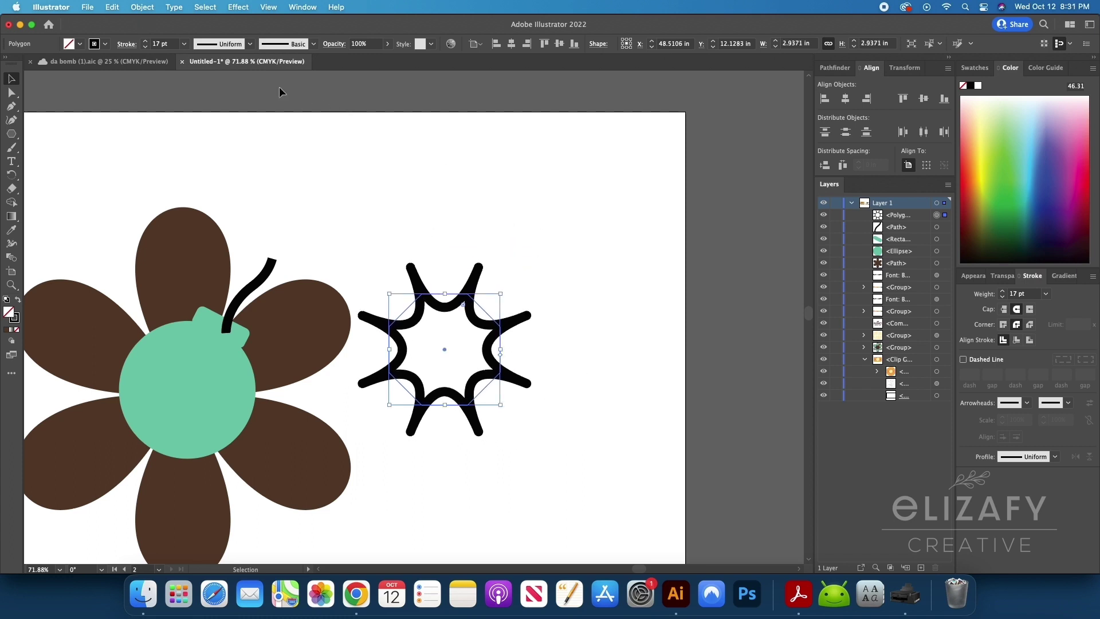
{"action": "left_click", "coordinate": [133, 7]}
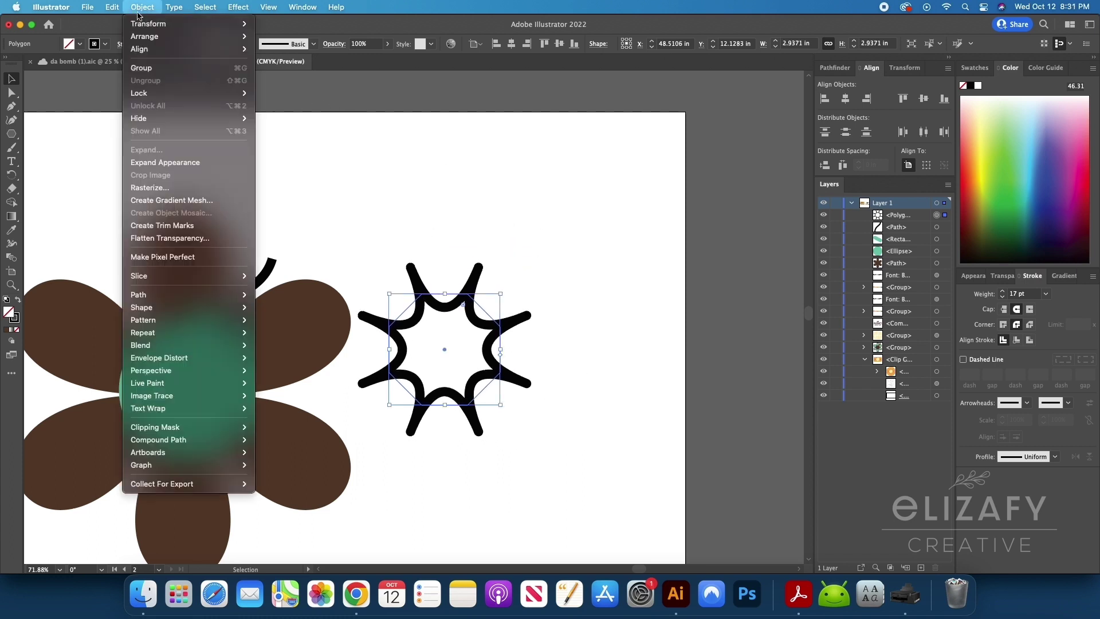
{"action": "left_click", "coordinate": [172, 159]}
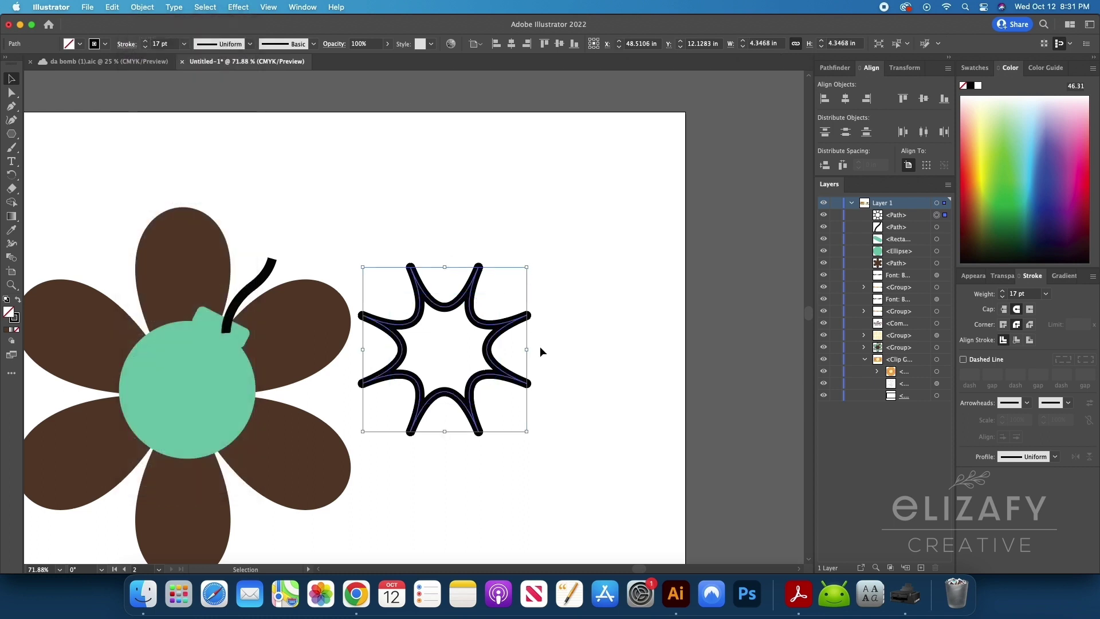
Expand the fill and stroke of the spiky spark shape beside the flower
{"action": "left_click", "coordinate": [144, 7]}
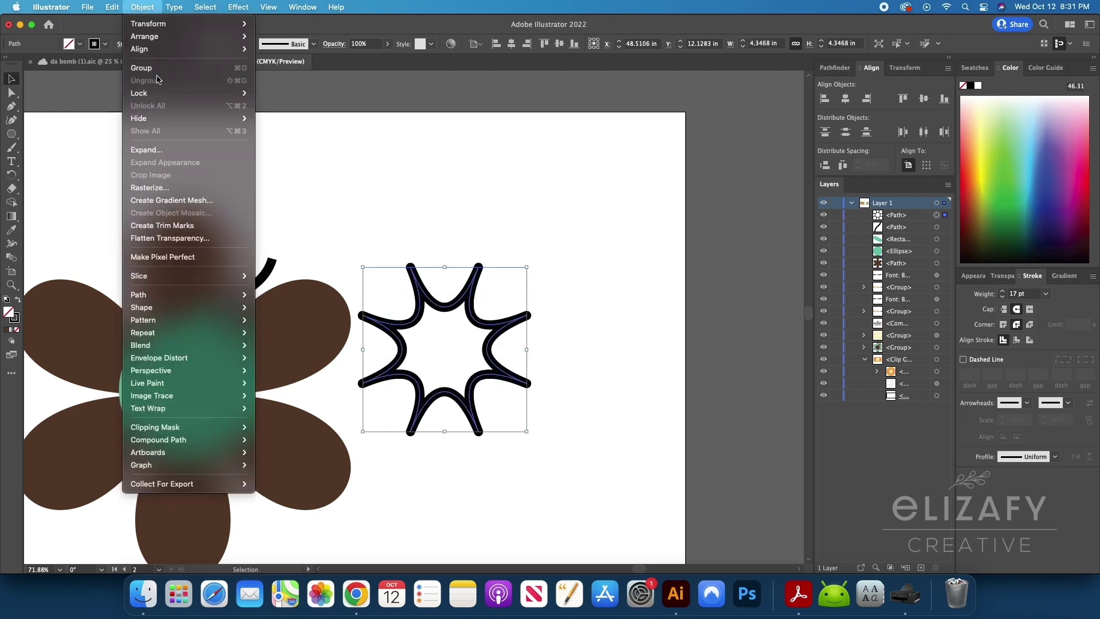
{"action": "left_click", "coordinate": [163, 153]}
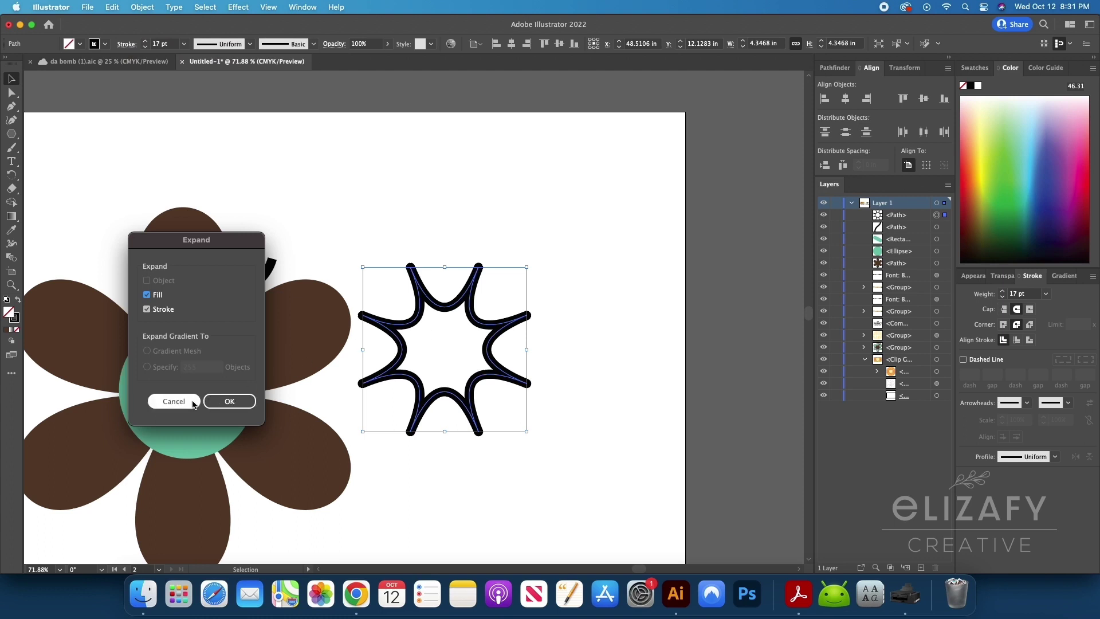
{"action": "left_click", "coordinate": [228, 402]}
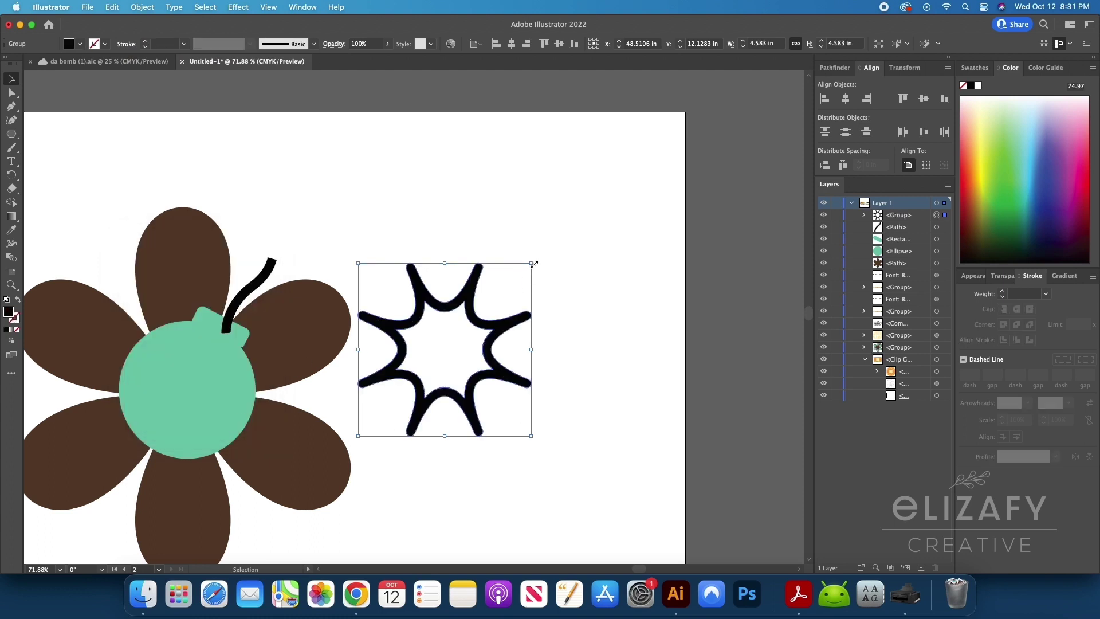
Scale the spark down to about 1.89 in wide, place it at the fuse's tip and rotate it slightly
{"action": "left_click_drag", "start_coordinate": [533, 263], "coordinate": [445, 338]}
{"action": "left_click_drag", "start_coordinate": [425, 400], "coordinate": [312, 242]}
{"action": "left_click_drag", "start_coordinate": [338, 195], "coordinate": [296, 198]}
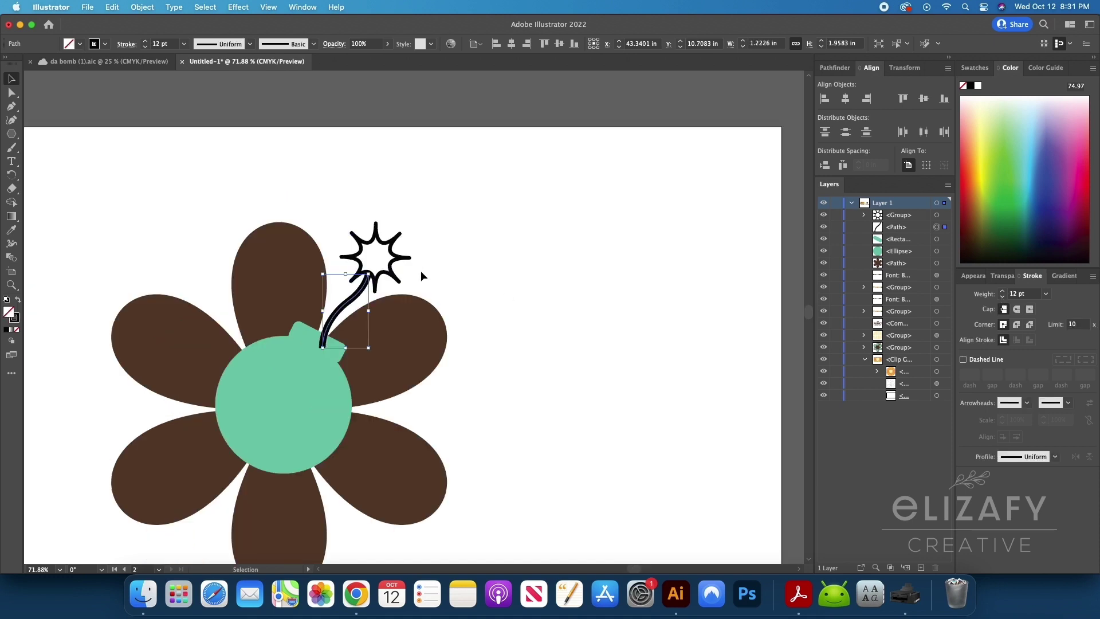
Thicken the spark's outline by raising its stroke weight to match the fuse, leaving nothing selected
{"action": "left_click", "coordinate": [401, 258]}
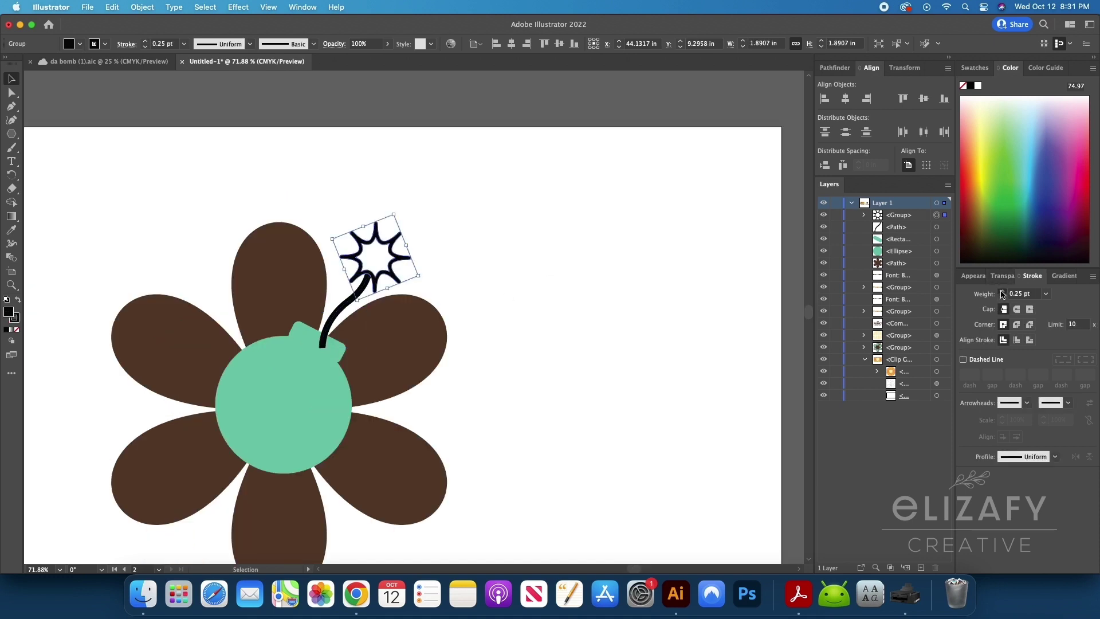
{"action": "left_click", "coordinate": [1002, 292]}
{"action": "left_click", "coordinate": [1002, 292]}
{"action": "left_click", "coordinate": [1002, 292]}
{"action": "left_click", "coordinate": [1002, 291]}
{"action": "left_click", "coordinate": [1002, 292]}
{"action": "left_click", "coordinate": [1002, 291]}
{"action": "left_click", "coordinate": [532, 273]}
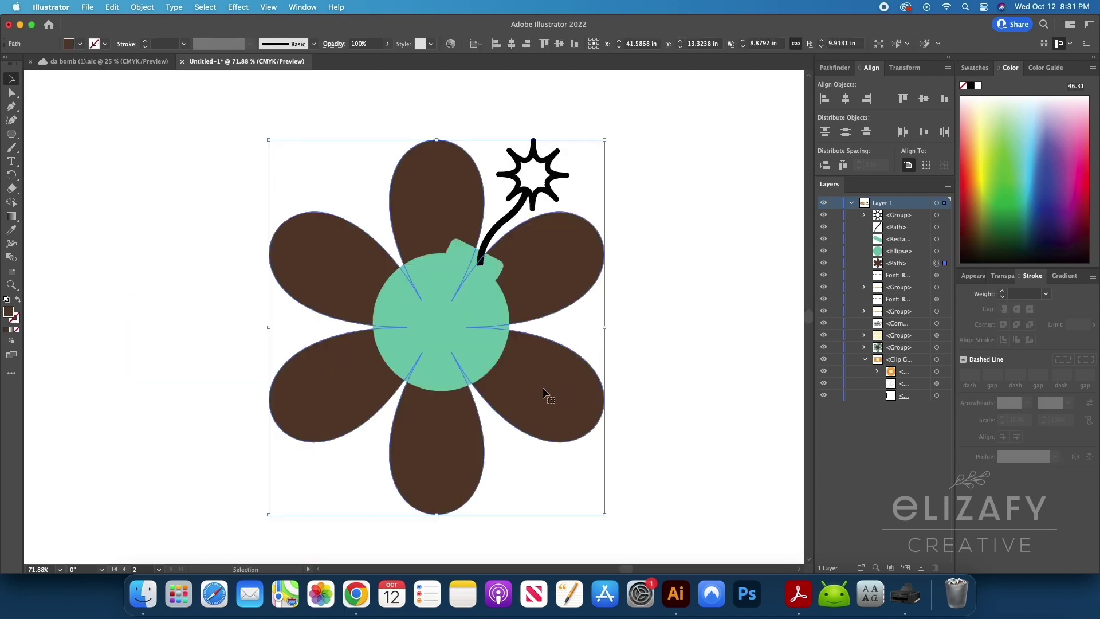
{"action": "key", "text": "super+shift+a"}
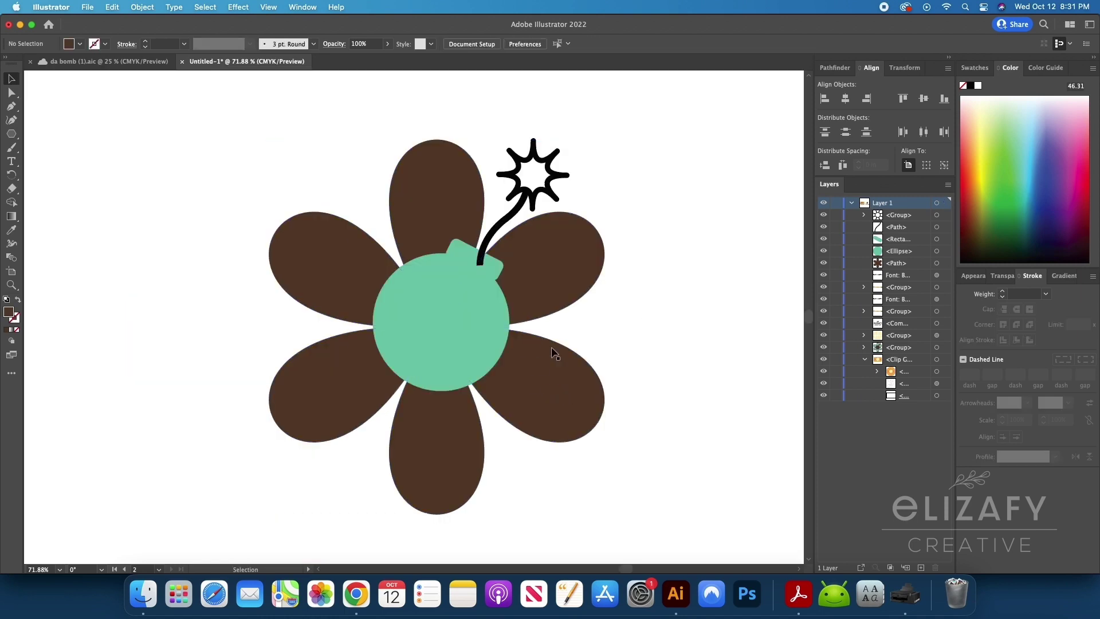
Unite the bomb's cap and round body into a single shape
{"action": "left_click", "coordinate": [465, 249]}
{"action": "left_click", "coordinate": [448, 295], "text": "shift"}
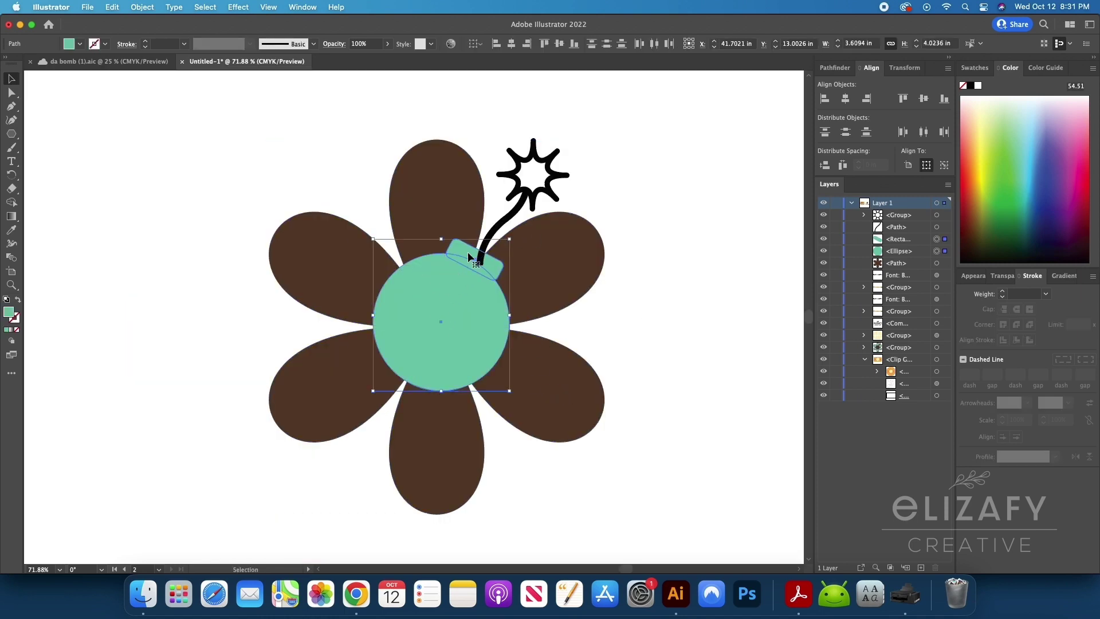
{"action": "left_click", "coordinate": [834, 67]}
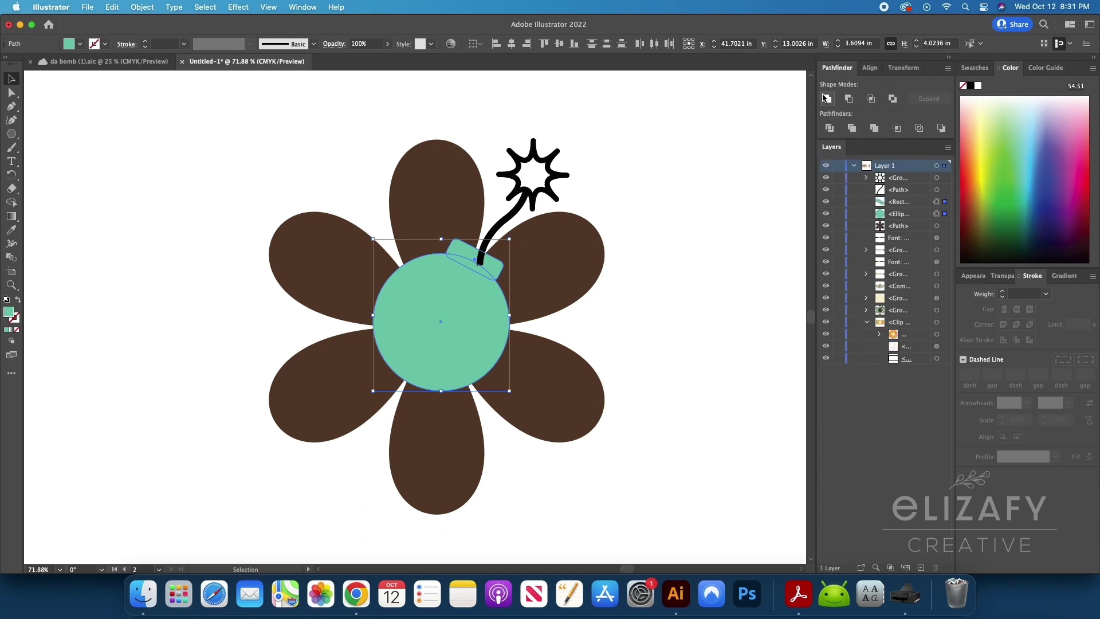
{"action": "left_click", "coordinate": [827, 99]}
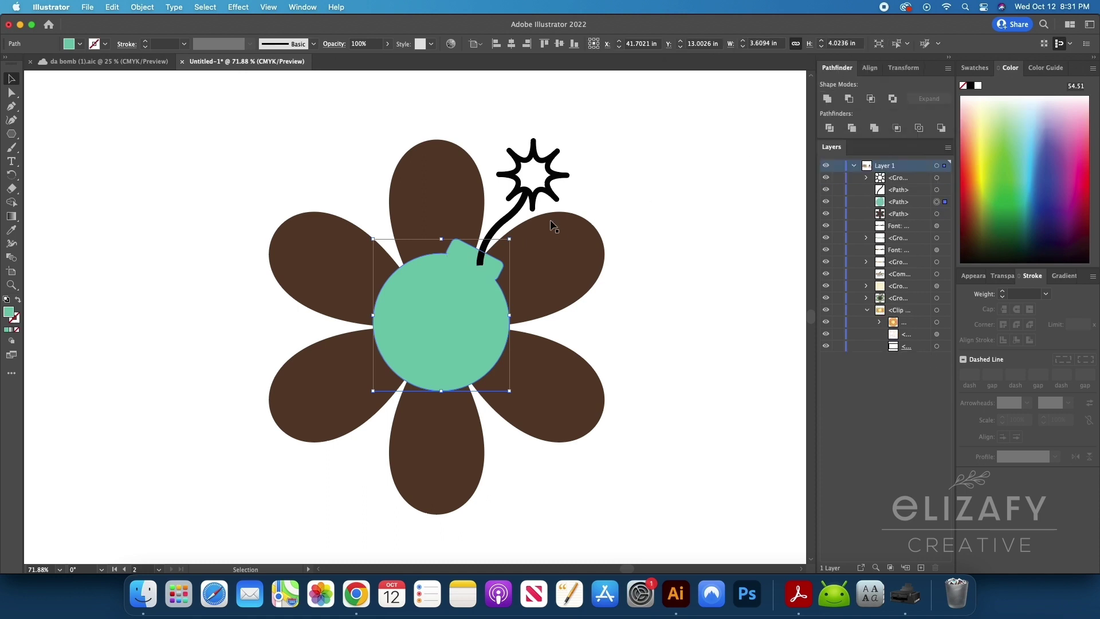
Use Shape Builder on the petals and bomb to clear the overlapping petal areas inside the bomb body
{"action": "left_click", "coordinate": [527, 271]}
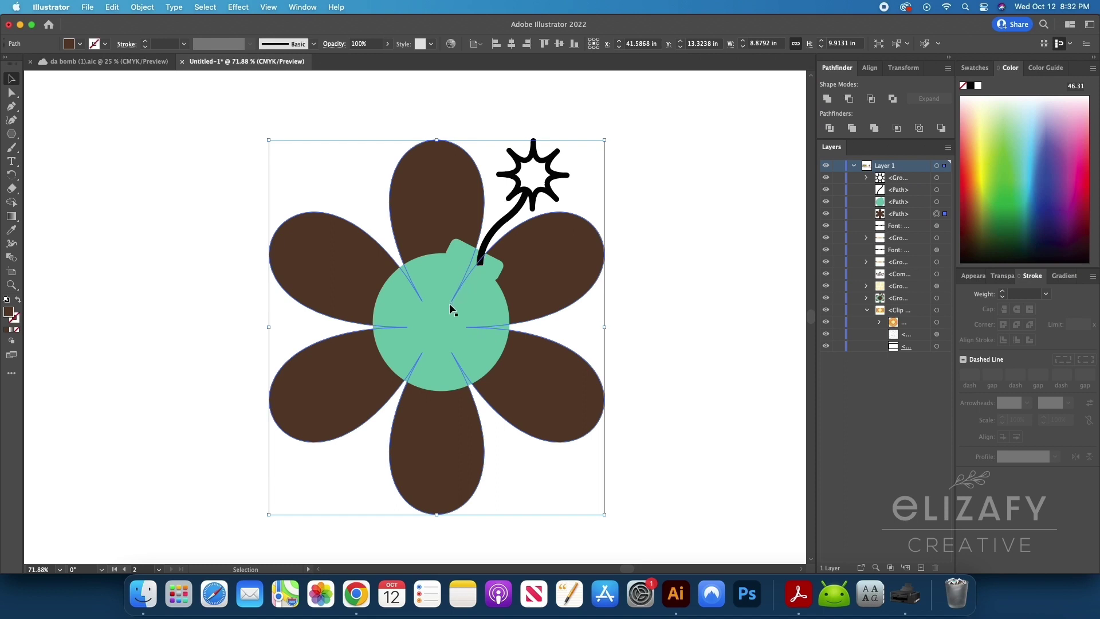
{"action": "left_click", "coordinate": [386, 315], "text": "shift"}
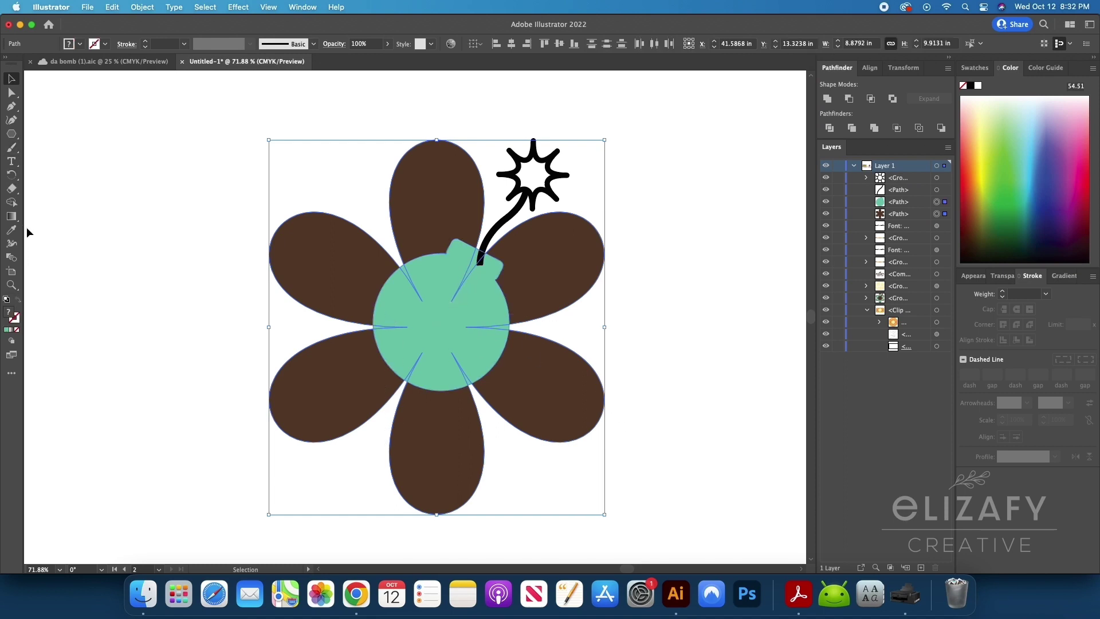
{"action": "left_click", "coordinate": [12, 205]}
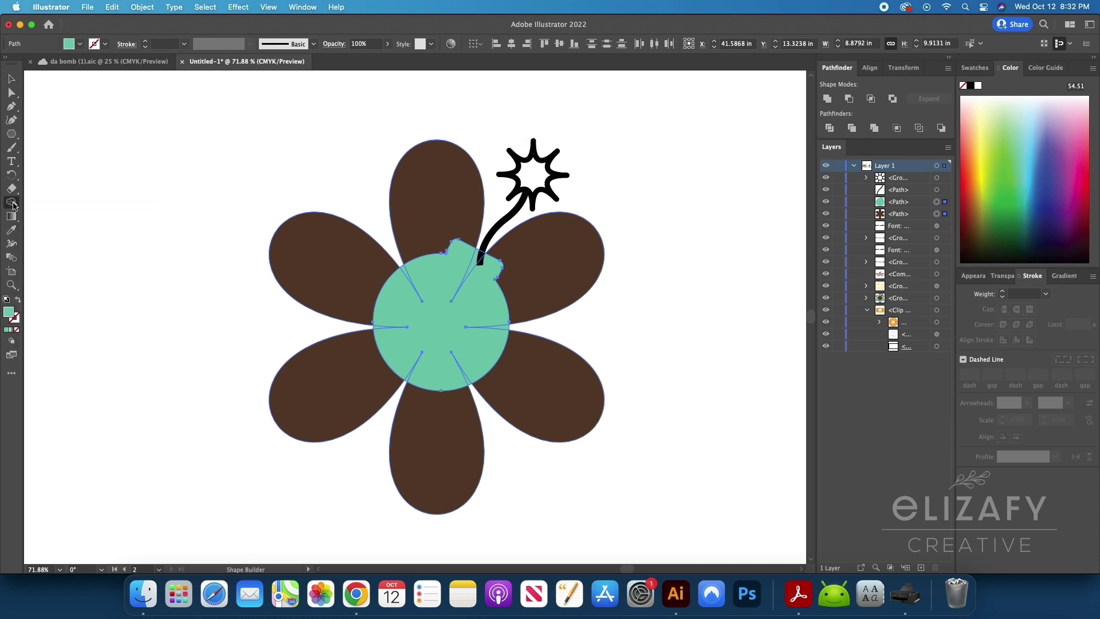
{"action": "mouse_move", "coordinate": [417, 328]}
{"action": "left_mouse_down"}
{"action": "mouse_move", "coordinate": [398, 343]}
{"action": "mouse_move", "coordinate": [385, 329]}
{"action": "mouse_move", "coordinate": [409, 274]}
{"action": "mouse_move", "coordinate": [483, 274]}
{"action": "mouse_move", "coordinate": [496, 341]}
{"action": "mouse_move", "coordinate": [467, 364]}
{"action": "mouse_move", "coordinate": [411, 371]}
{"action": "left_mouse_up"}
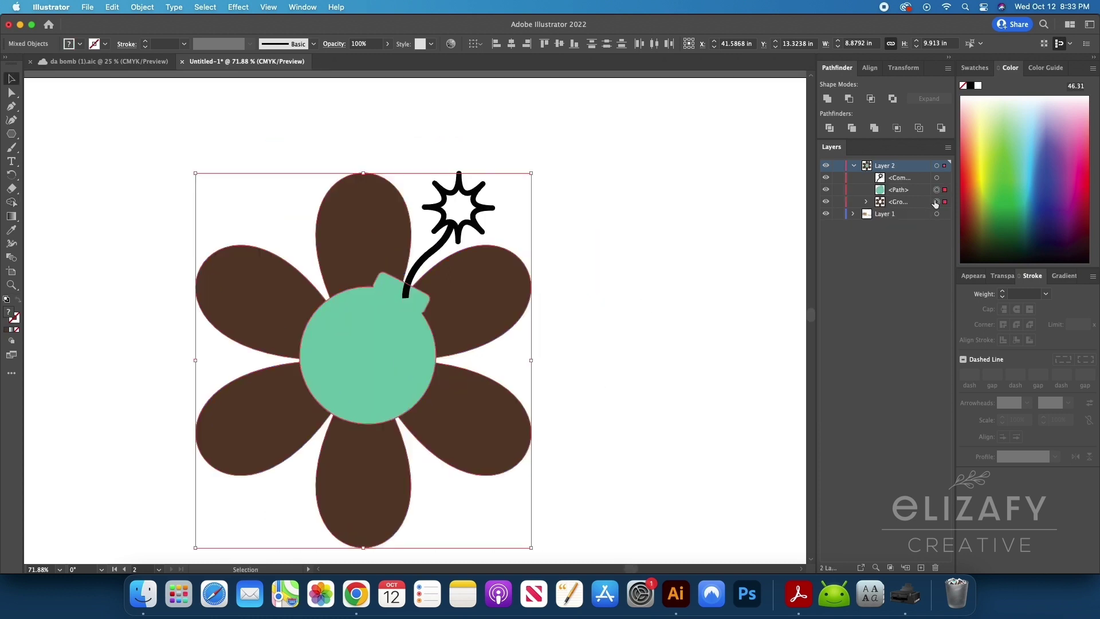
Duplicate the bomb and petals in place behind the originals and unite the copies into one flower silhouette
{"action": "key", "text": "a"}
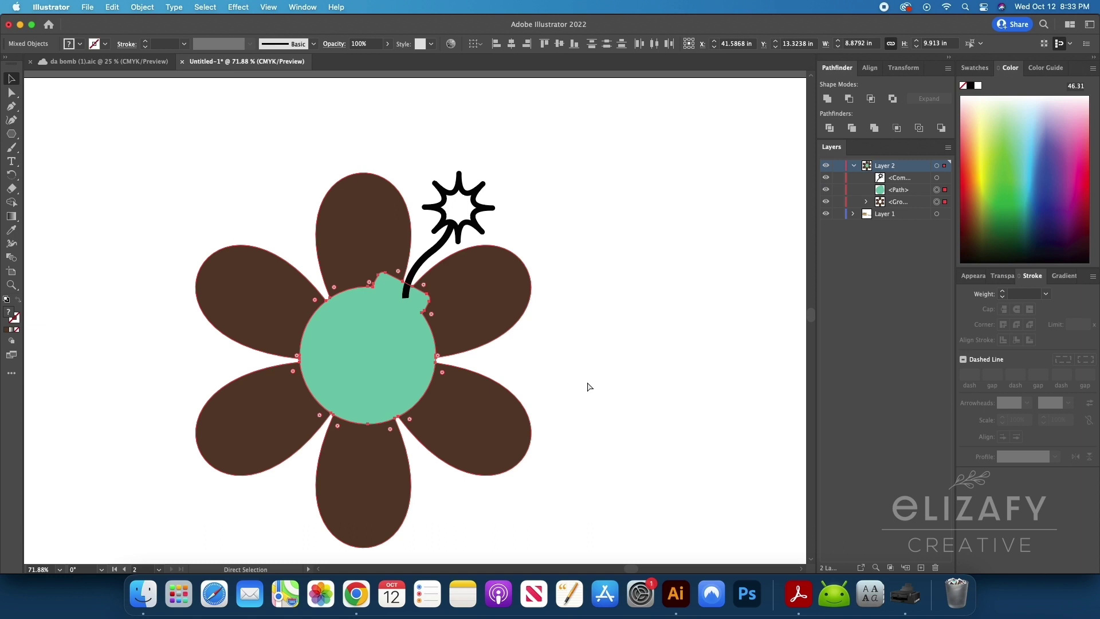
{"action": "key", "text": "v"}
{"action": "key", "text": "super+f"}
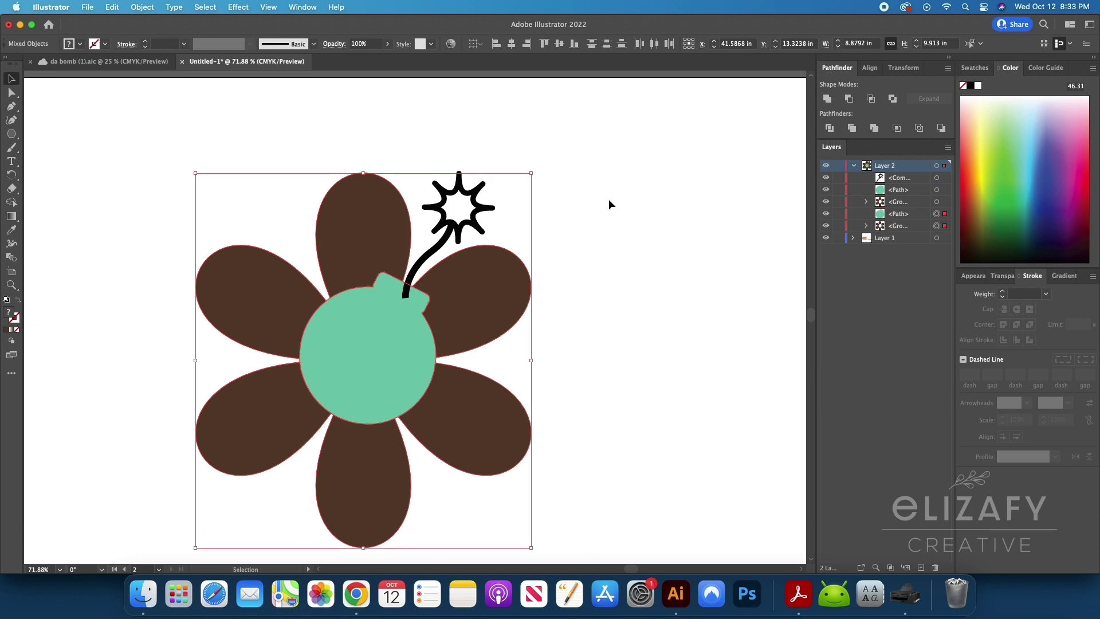
{"action": "left_click", "coordinate": [824, 100]}
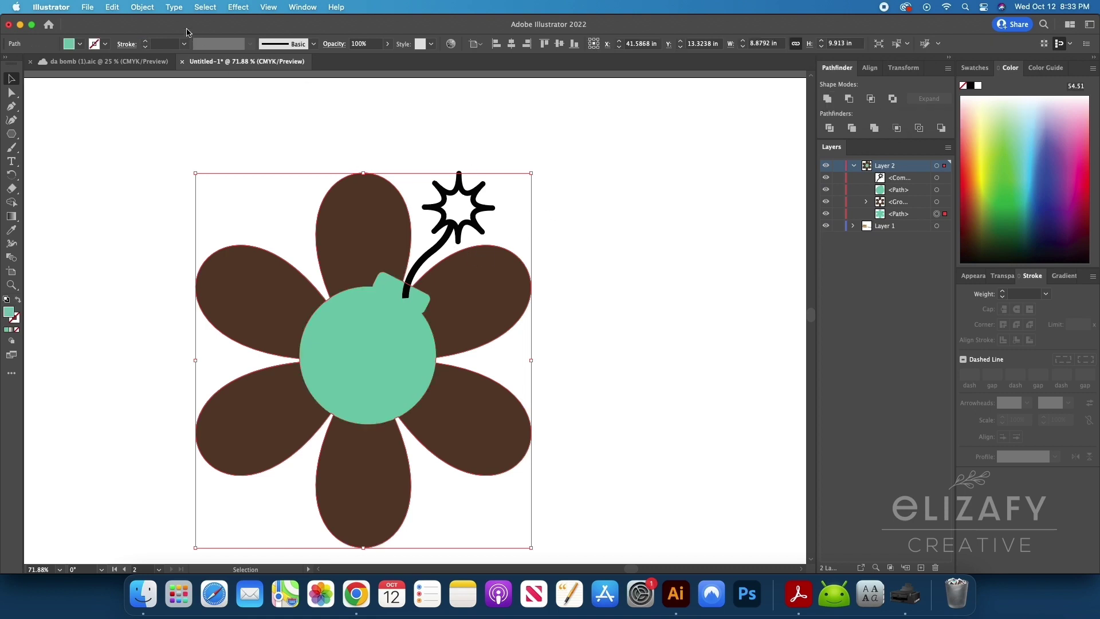
Offset the flower silhouette's path by 0.18 in with miter joins and a miter limit of 4
{"action": "left_click", "coordinate": [142, 7]}
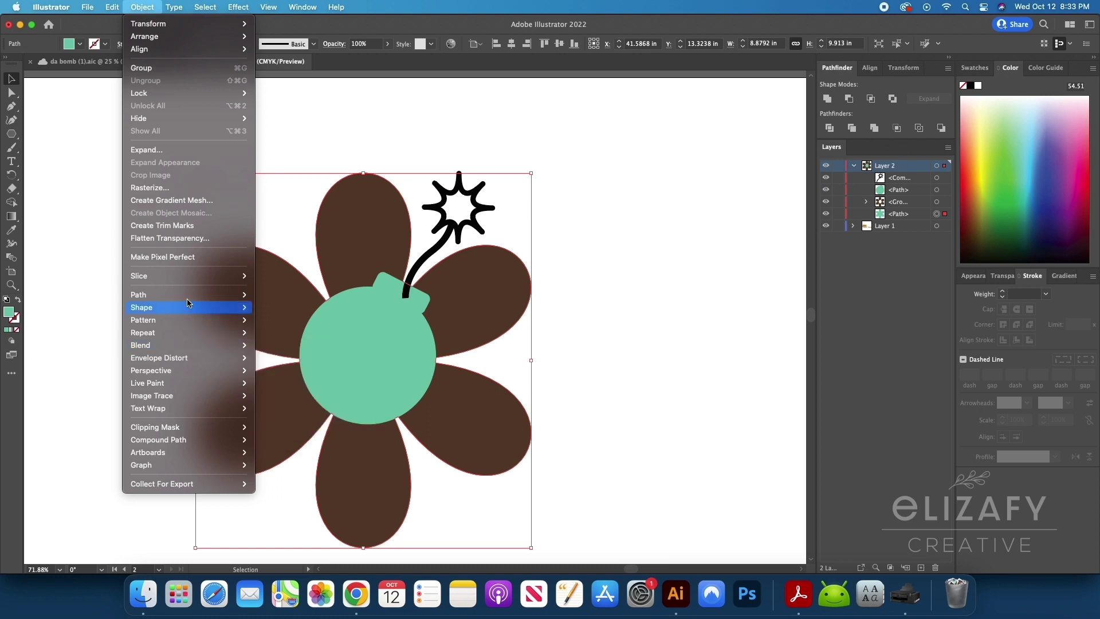
{"action": "mouse_move", "coordinate": [189, 295]}
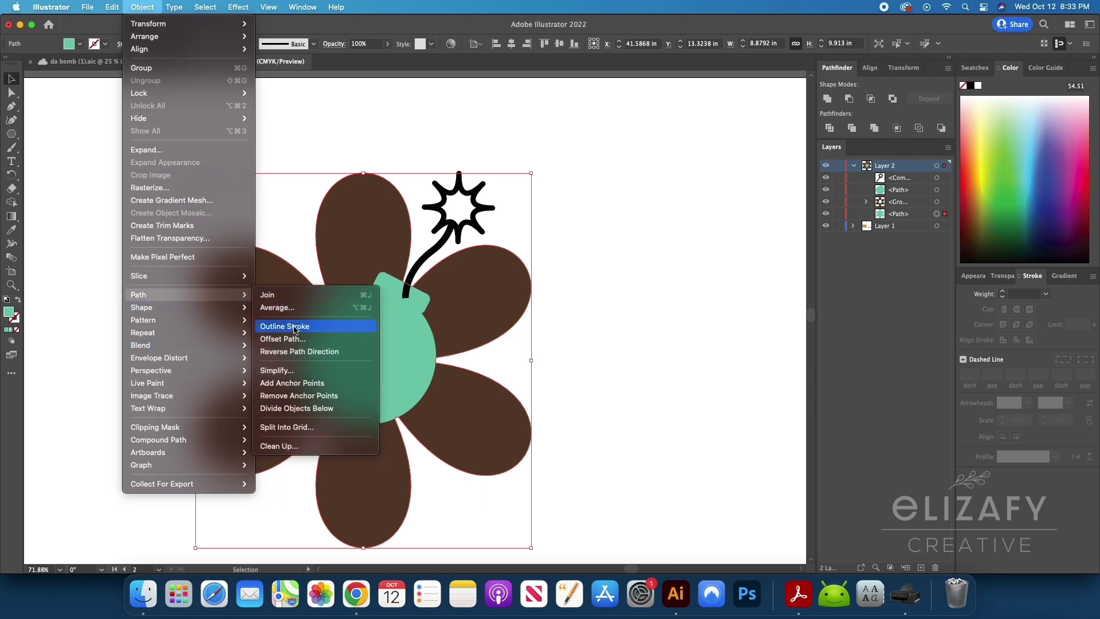
{"action": "left_click", "coordinate": [307, 339]}
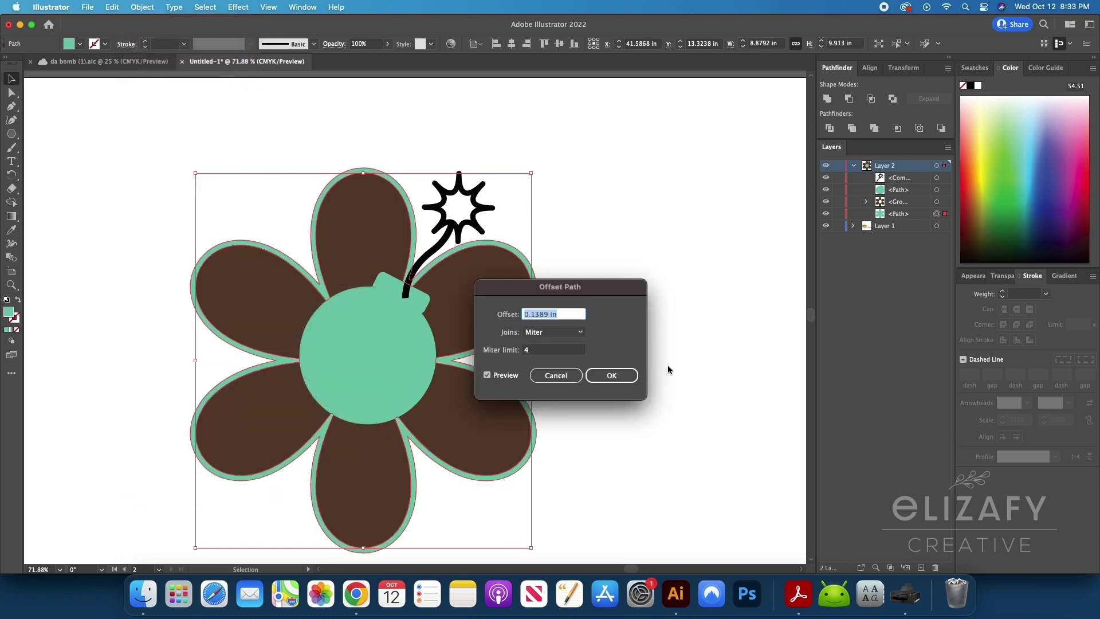
{"action": "type", "text": "0.185"}
{"action": "left_click_drag", "start_coordinate": [586, 286], "coordinate": [732, 296]}
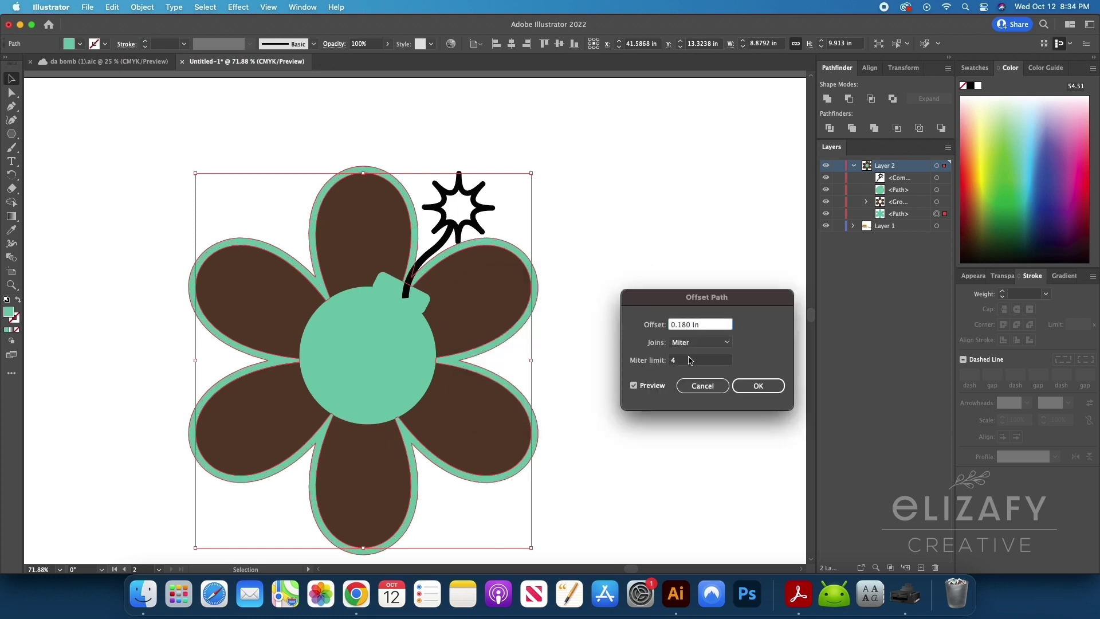
{"action": "left_click", "coordinate": [690, 360]}
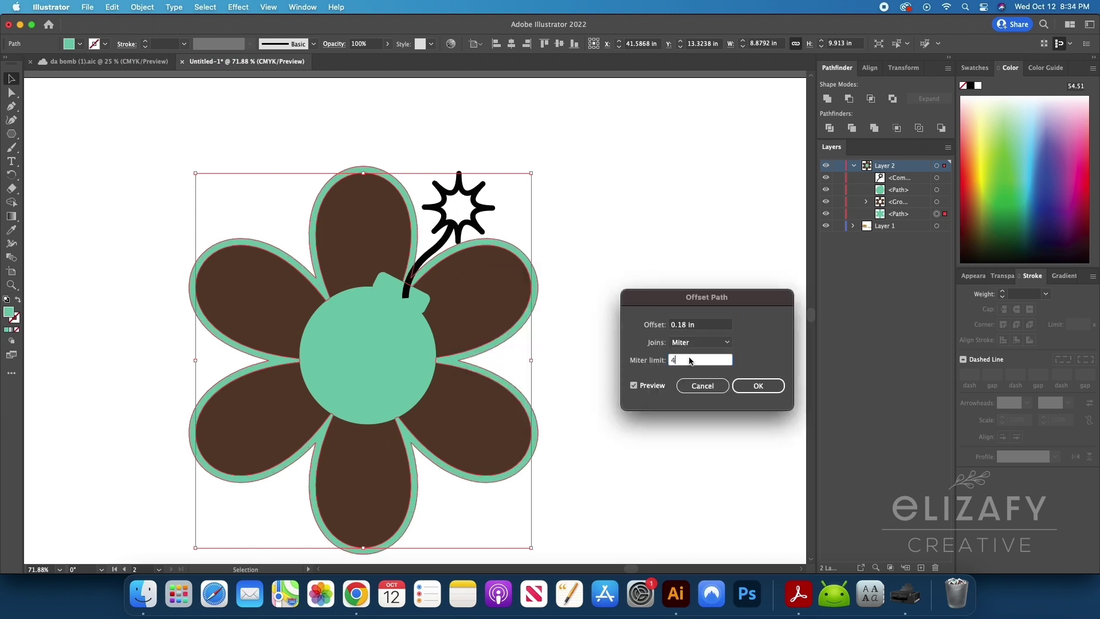
{"action": "left_click", "coordinate": [758, 385]}
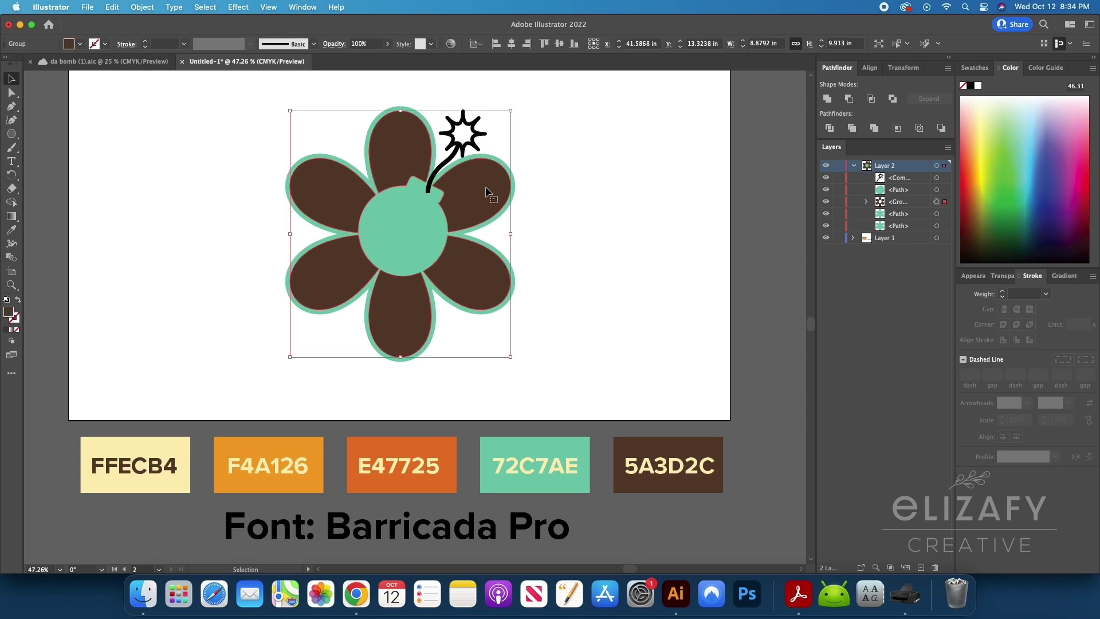
Recolor the petal group with the 72C7AE green sampled from the palette
{"action": "key", "text": "i"}
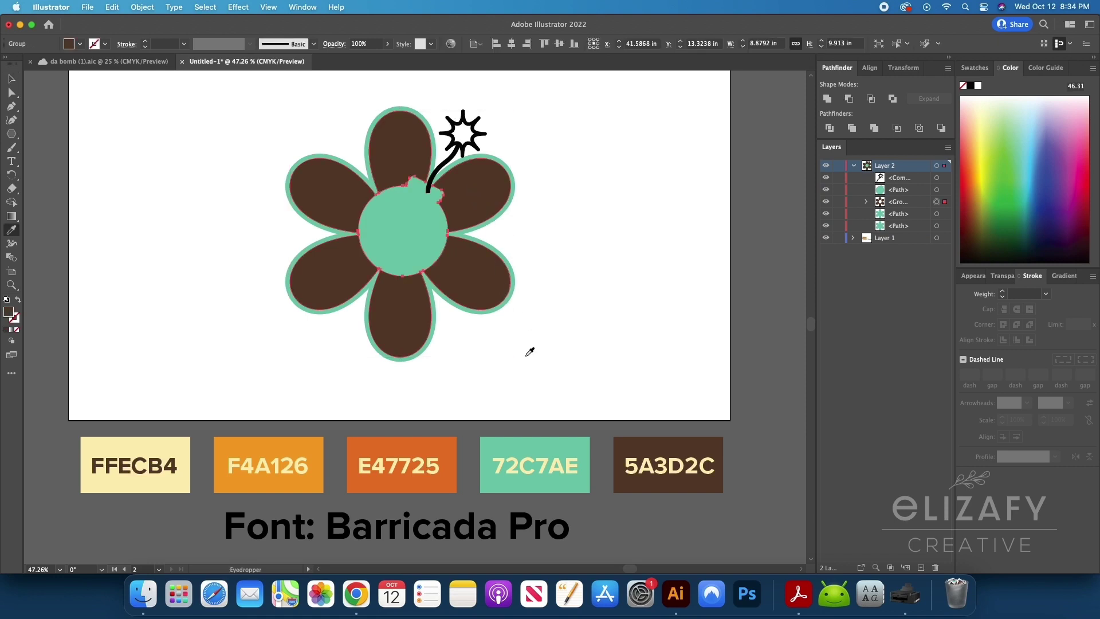
{"action": "left_click", "coordinate": [509, 448]}
{"action": "key", "text": "v"}
Recolor the bomb, the offset flower outline and the fuse with spark in the palette's 5A3D2C brown
{"action": "left_click", "coordinate": [420, 226]}
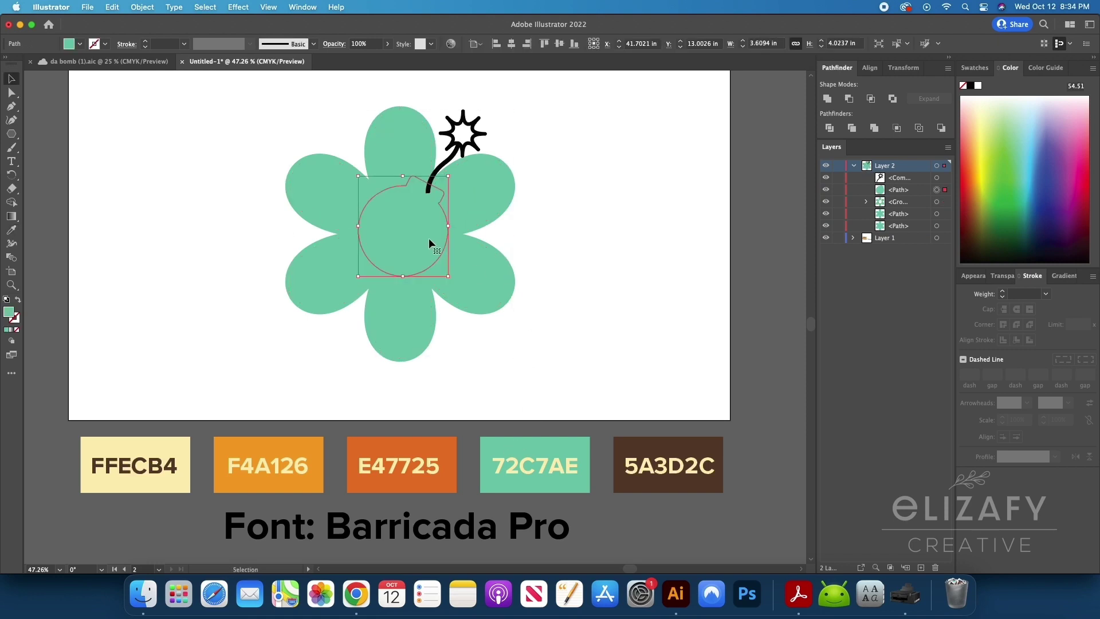
{"action": "left_click", "coordinate": [426, 122], "text": "shift"}
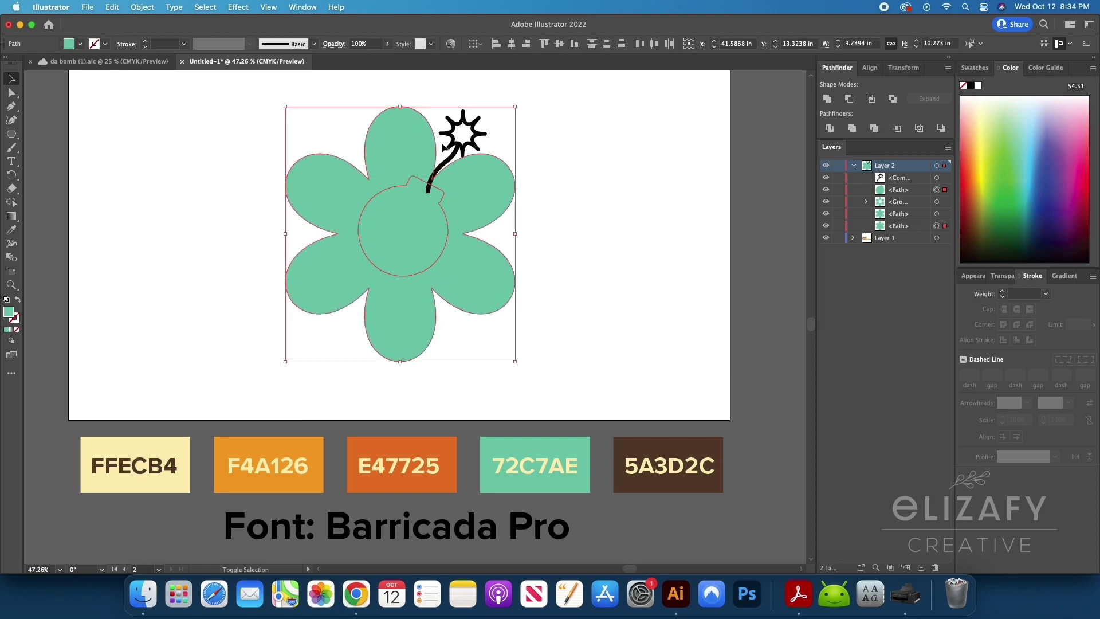
{"action": "left_click", "coordinate": [458, 147], "text": "shift"}
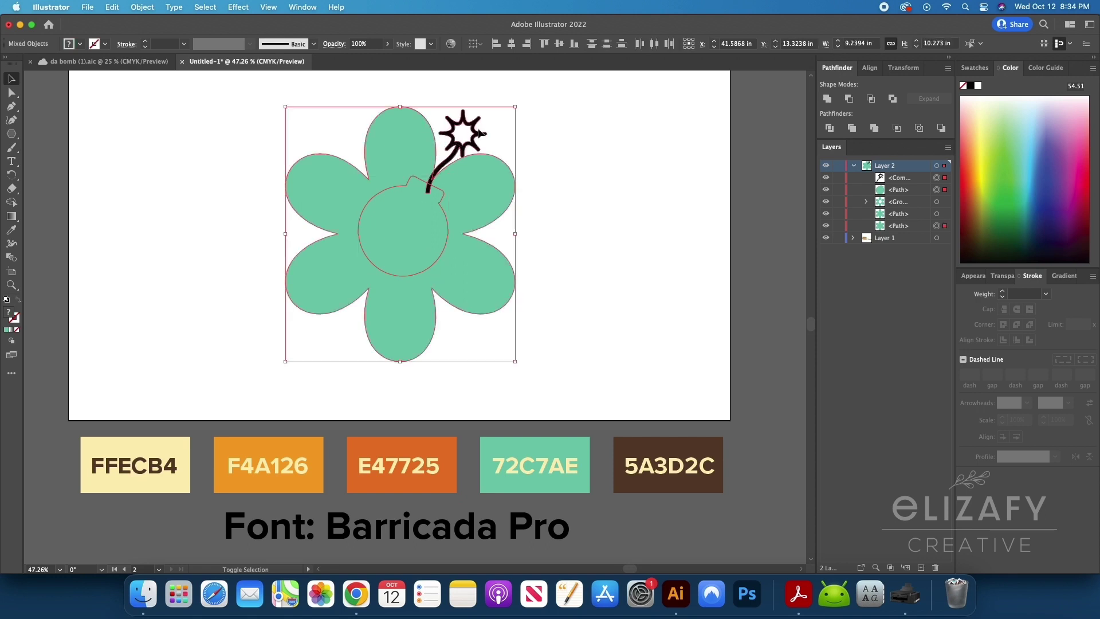
{"action": "key", "text": "i"}
{"action": "left_click", "coordinate": [693, 449]}
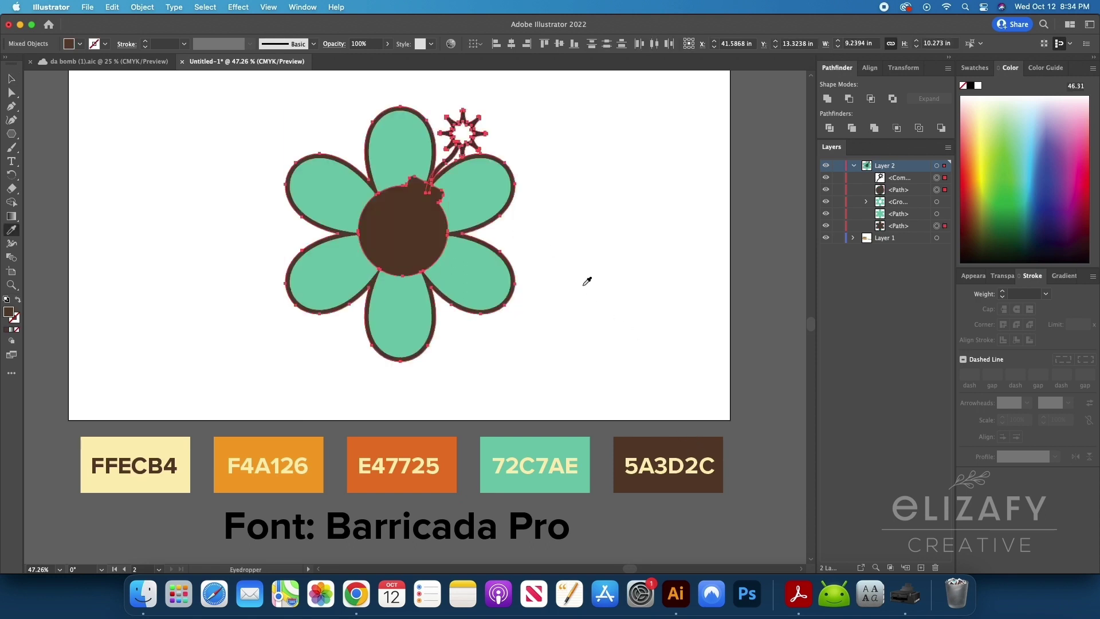
{"action": "key", "text": "v"}
{"action": "left_click", "coordinate": [544, 250]}
Release the compound path of the fuse and spark to separate the spark's inner shape
{"action": "key", "text": "z"}
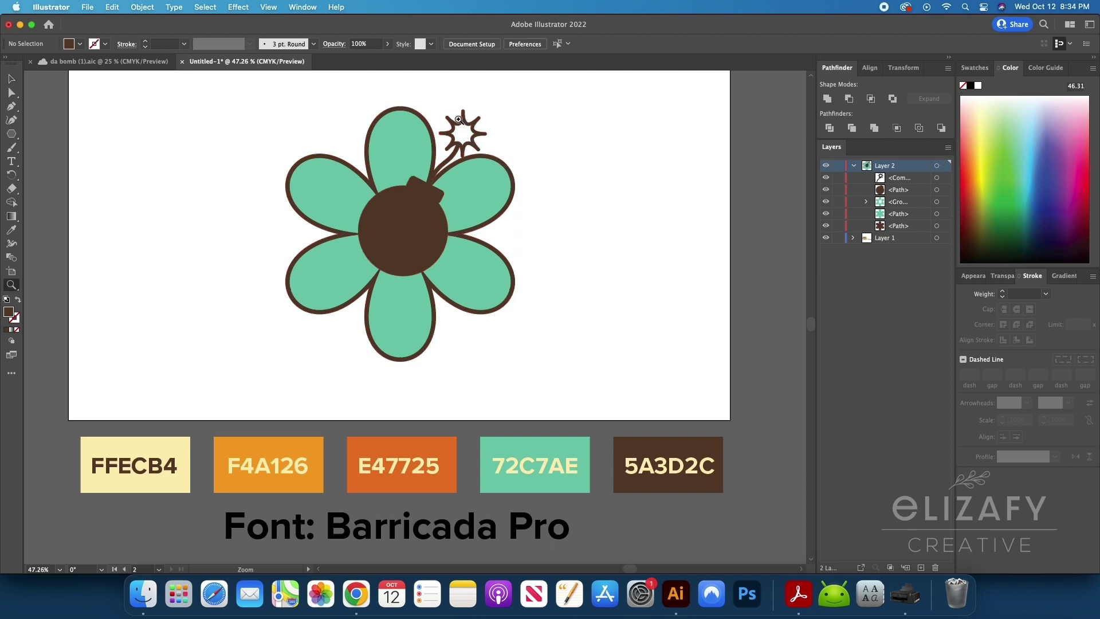
{"action": "left_click_drag", "start_coordinate": [458, 119], "coordinate": [511, 212]}
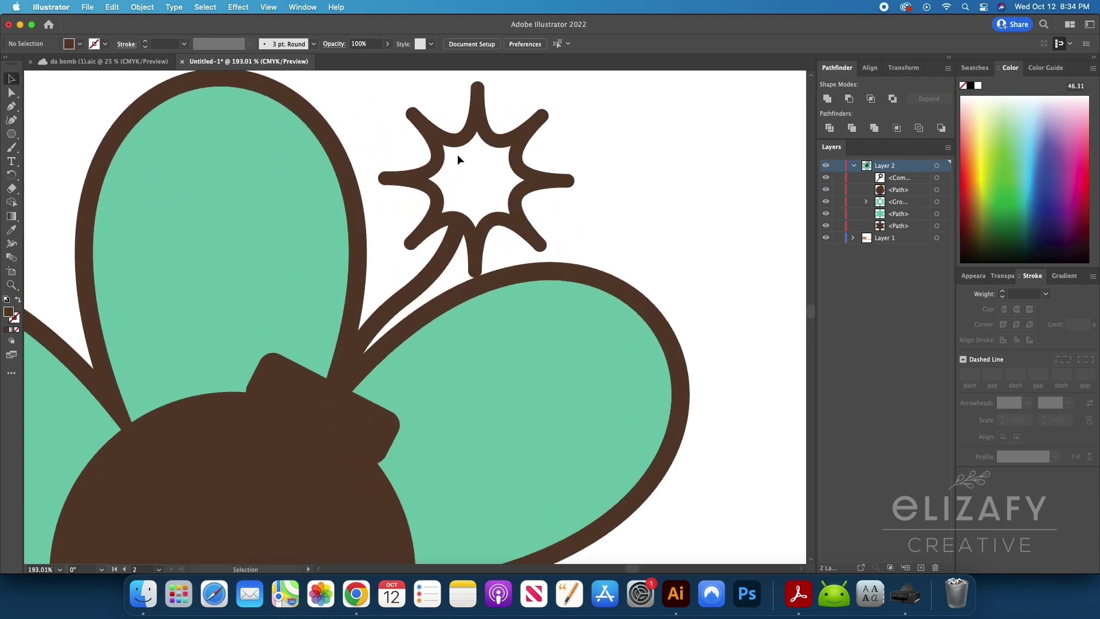
{"action": "left_click", "coordinate": [540, 192]}
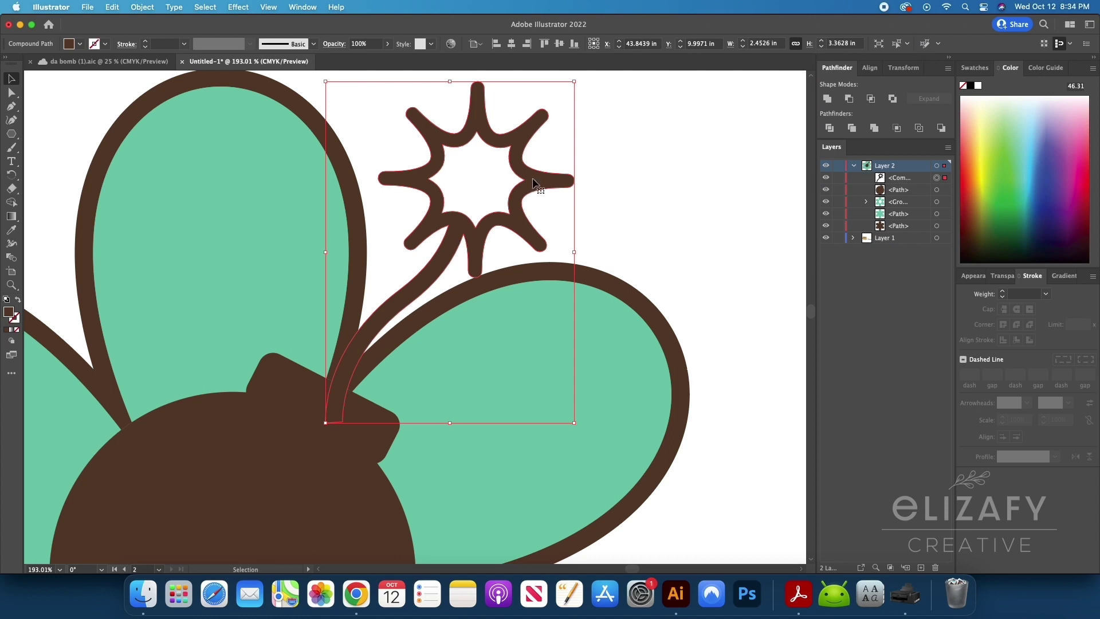
{"action": "left_click", "coordinate": [143, 8]}
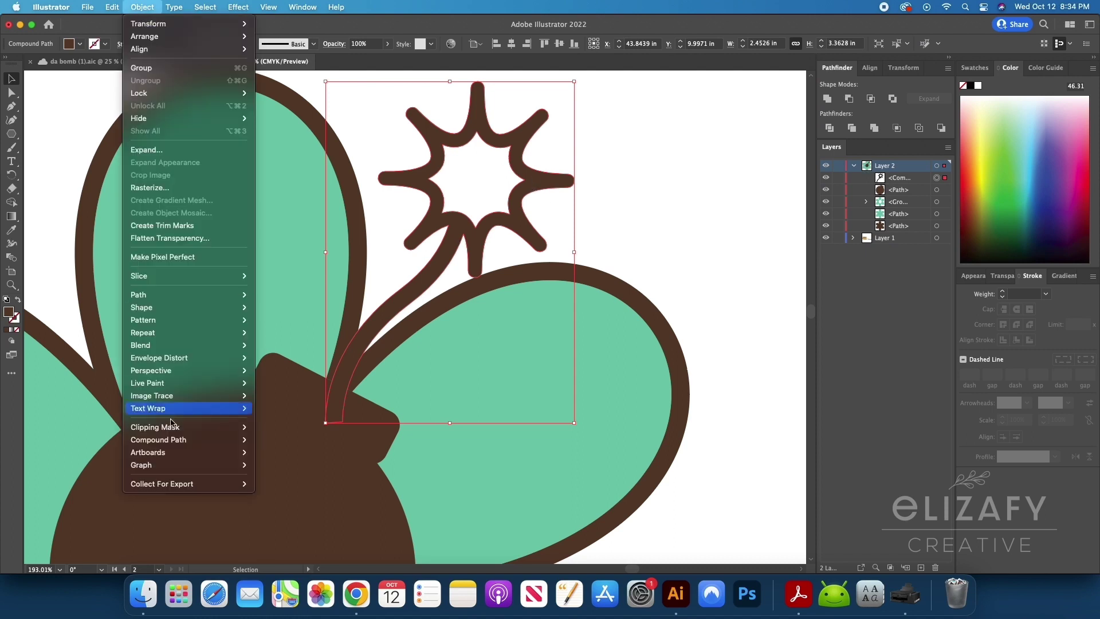
{"action": "mouse_move", "coordinate": [194, 439]}
{"action": "left_click", "coordinate": [272, 453]}
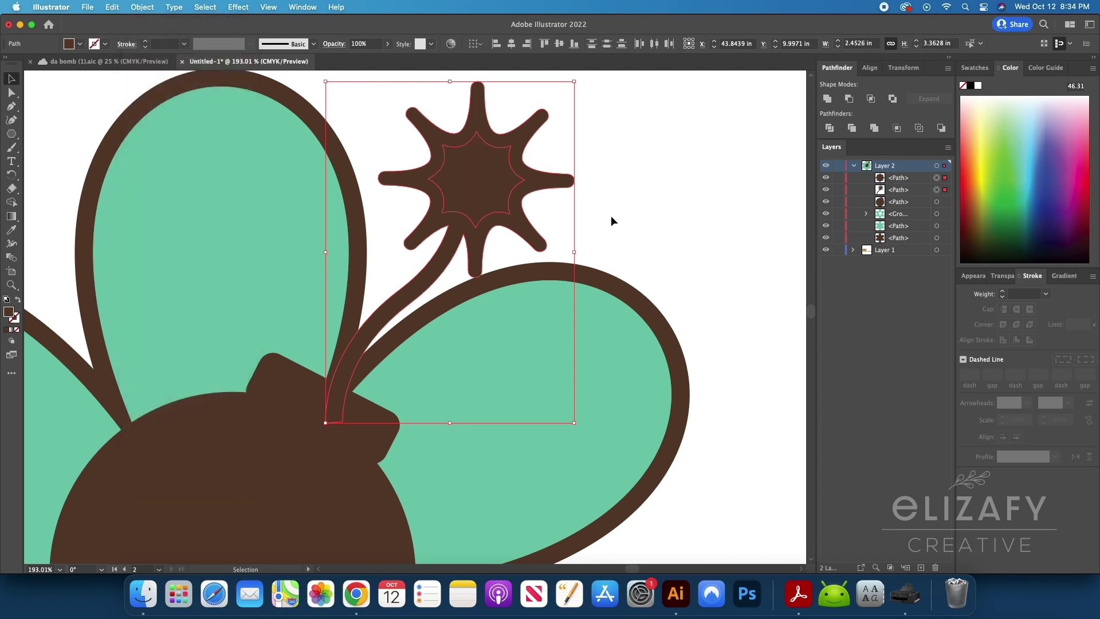
Recolor the spark's inner star shape with the F4A126 orange sampled from the palette
{"action": "key", "text": "a"}
{"action": "left_click", "coordinate": [482, 172]}
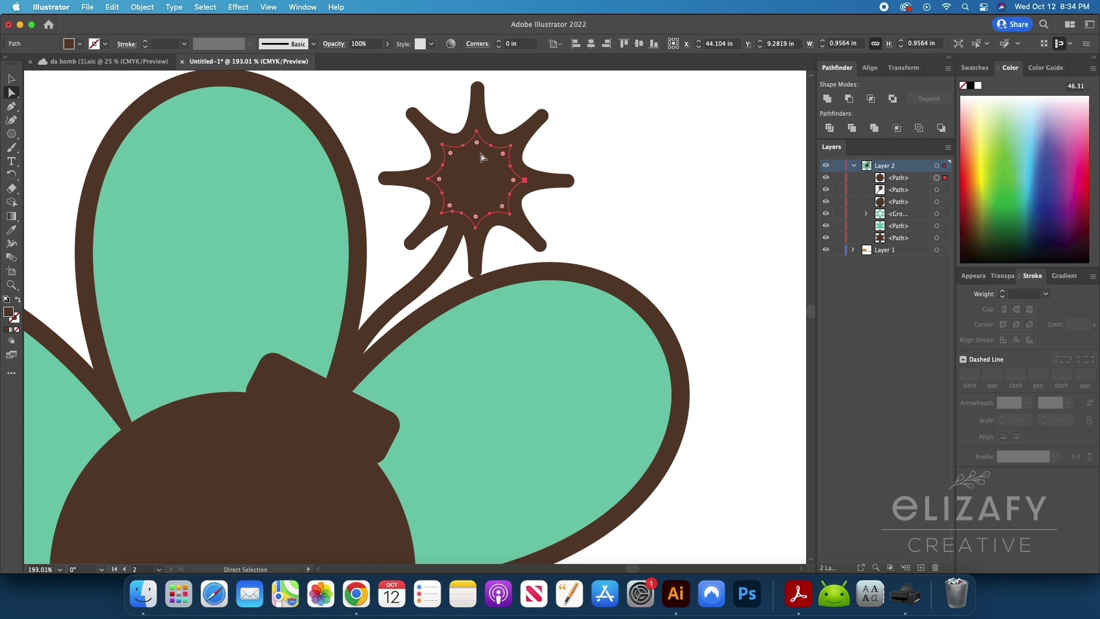
{"action": "key", "text": "z"}
{"action": "left_click_drag", "start_coordinate": [677, 278], "coordinate": [670, 344]}
{"action": "scroll", "coordinate": [695, 337], "scroll_direction": "down", "scroll_amount": 5}
{"action": "key", "text": "i"}
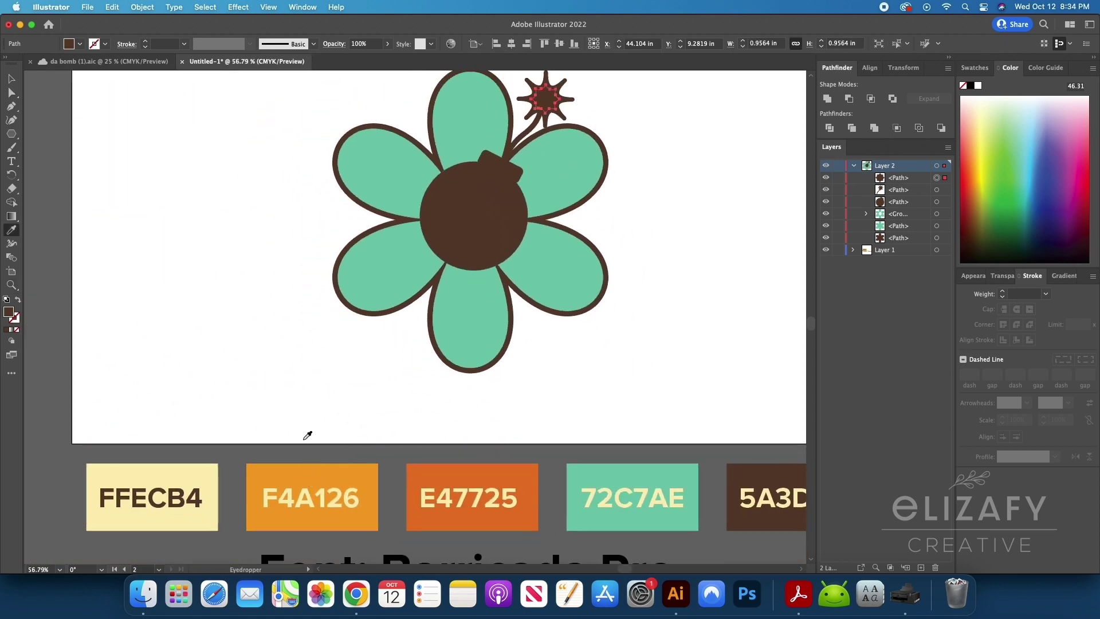
{"action": "left_click", "coordinate": [315, 472]}
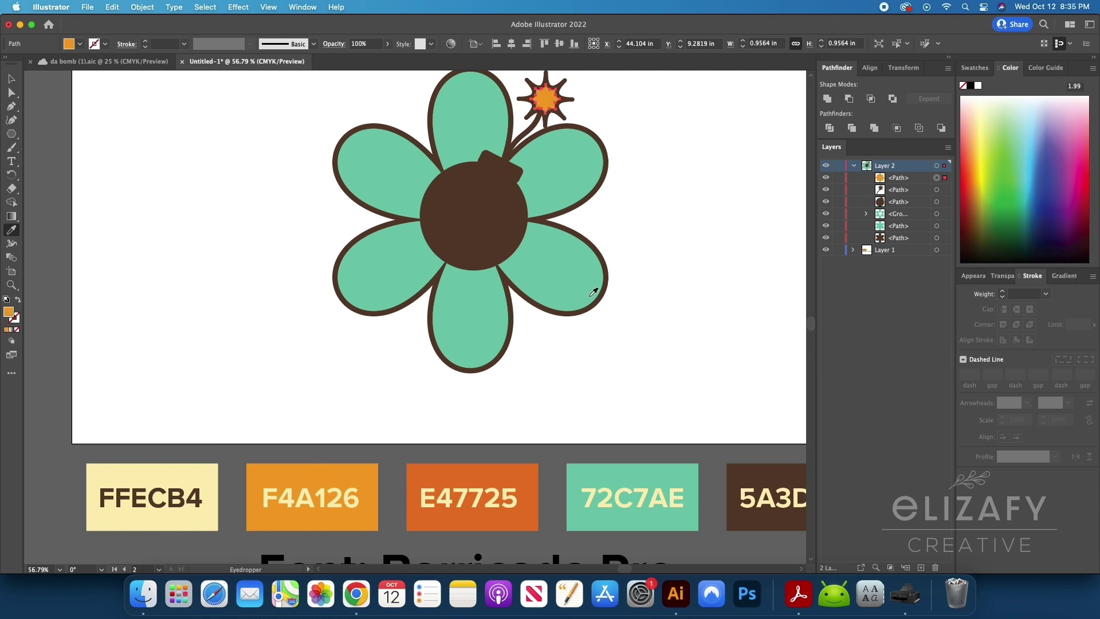
{"action": "scroll", "coordinate": [596, 289], "scroll_direction": "up", "scroll_amount": 4}
{"action": "scroll", "coordinate": [596, 290], "scroll_direction": "right", "scroll_amount": 4}
{"action": "key", "text": "v"}
{"action": "left_click", "coordinate": [581, 350]}
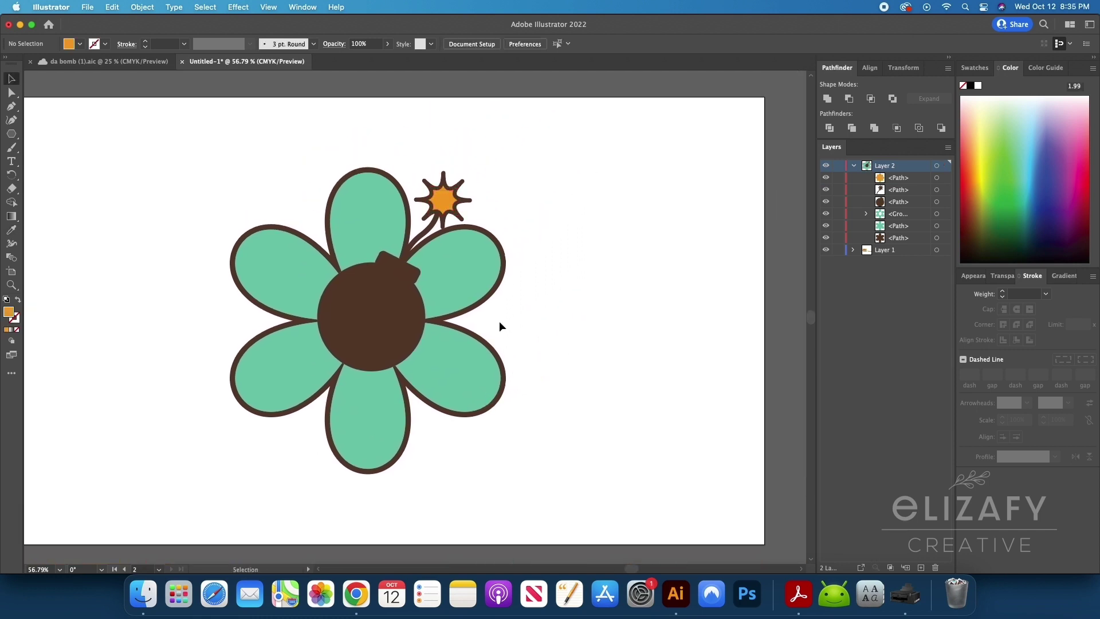
Draw an orange circle about 3.03 in across, centered inside the round body of the bomb
{"action": "key", "text": "z"}
{"action": "left_click_drag", "start_coordinate": [368, 300], "coordinate": [395, 299]}
{"action": "key", "text": "v"}
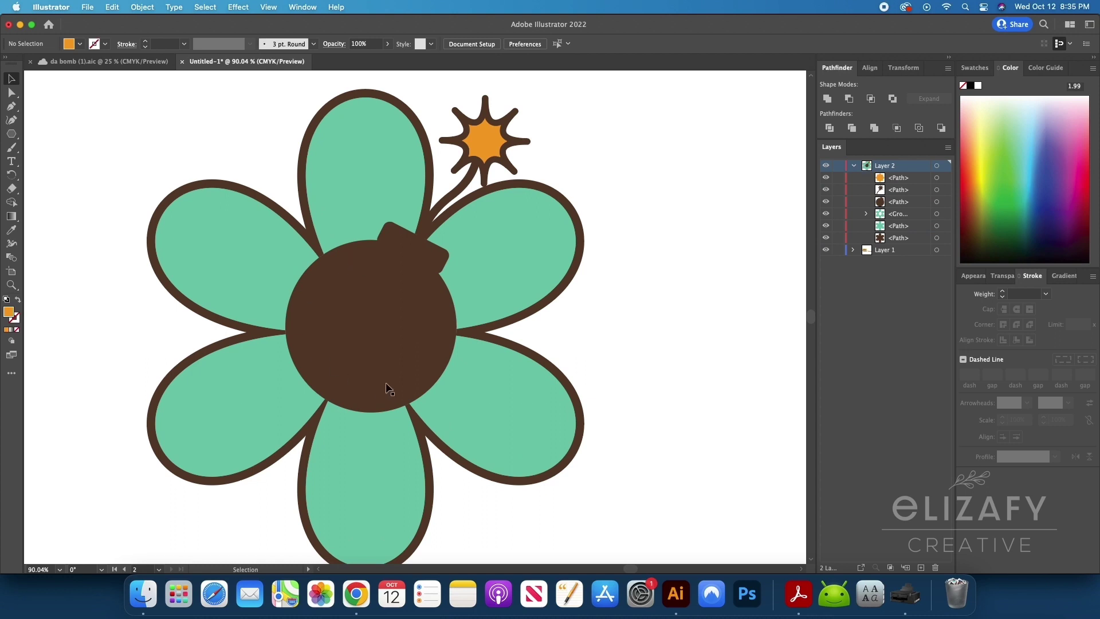
{"action": "key", "text": "l"}
{"action": "left_click_drag", "start_coordinate": [313, 264], "coordinate": [445, 396]}
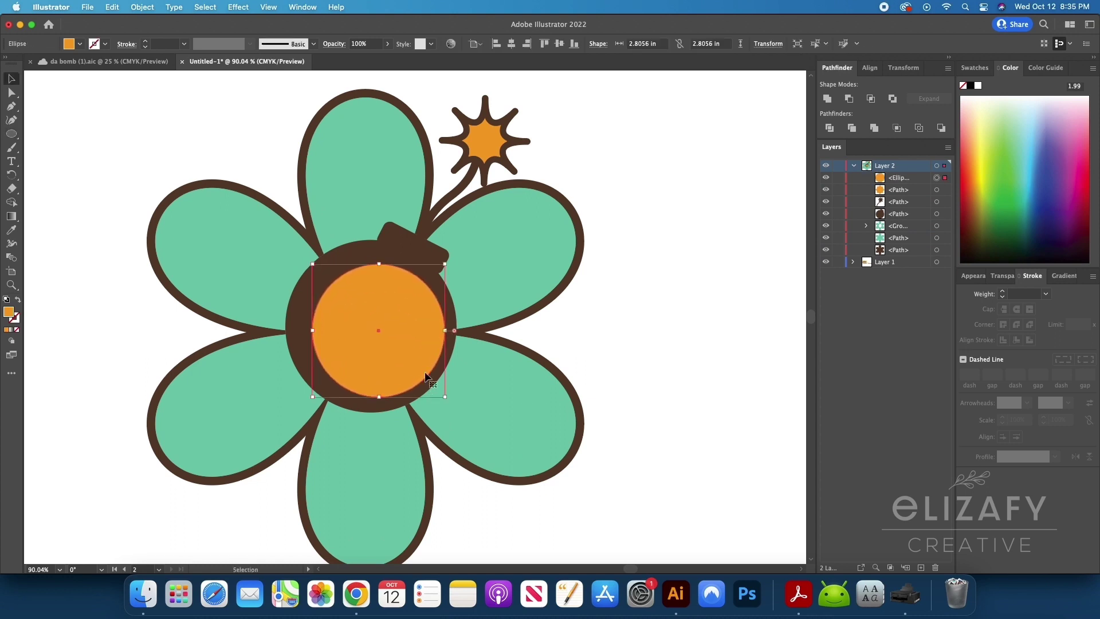
{"action": "key", "text": "v"}
{"action": "left_click_drag", "start_coordinate": [414, 351], "coordinate": [403, 345]}
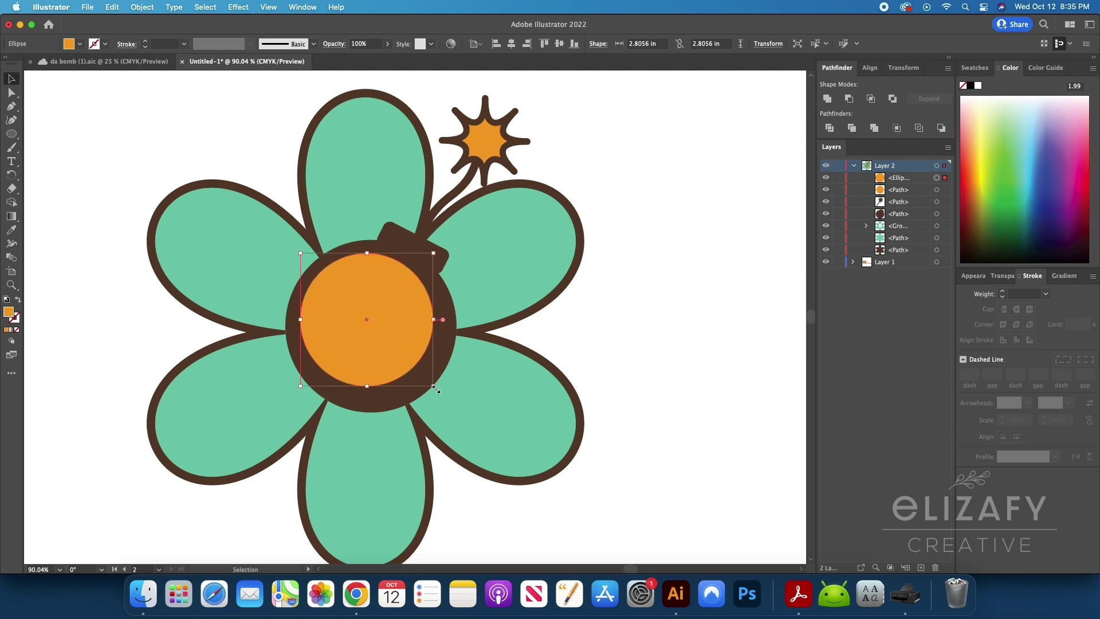
{"action": "left_click_drag", "start_coordinate": [435, 388], "coordinate": [445, 394]}
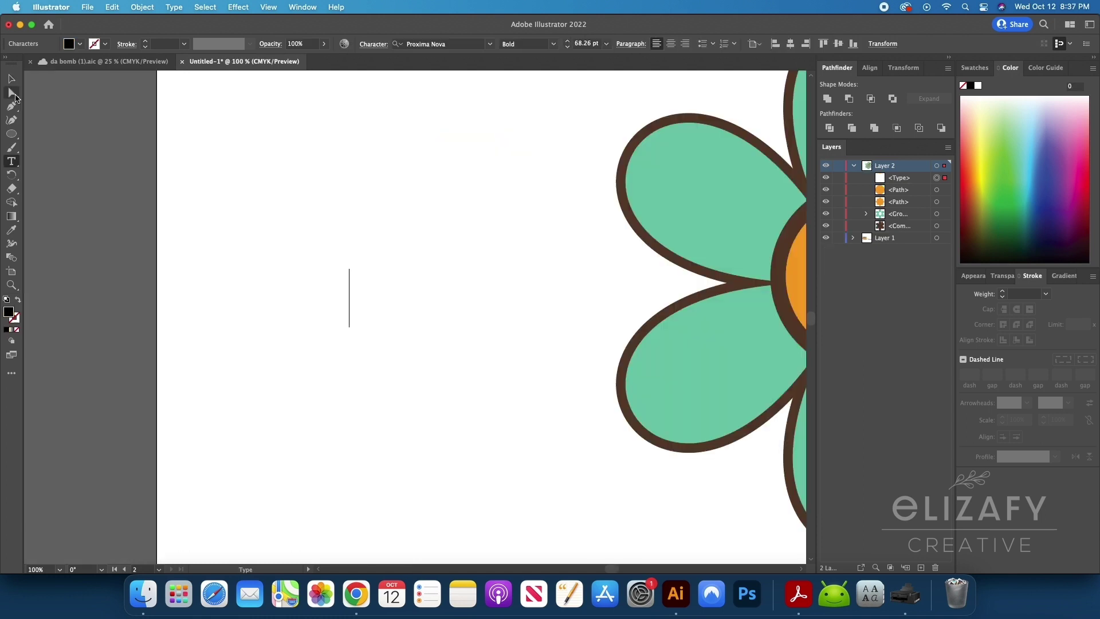
Add the text "You are" beside the flower and duplicate it below with the wording "da bomb"
{"action": "type", "text": "Y"}
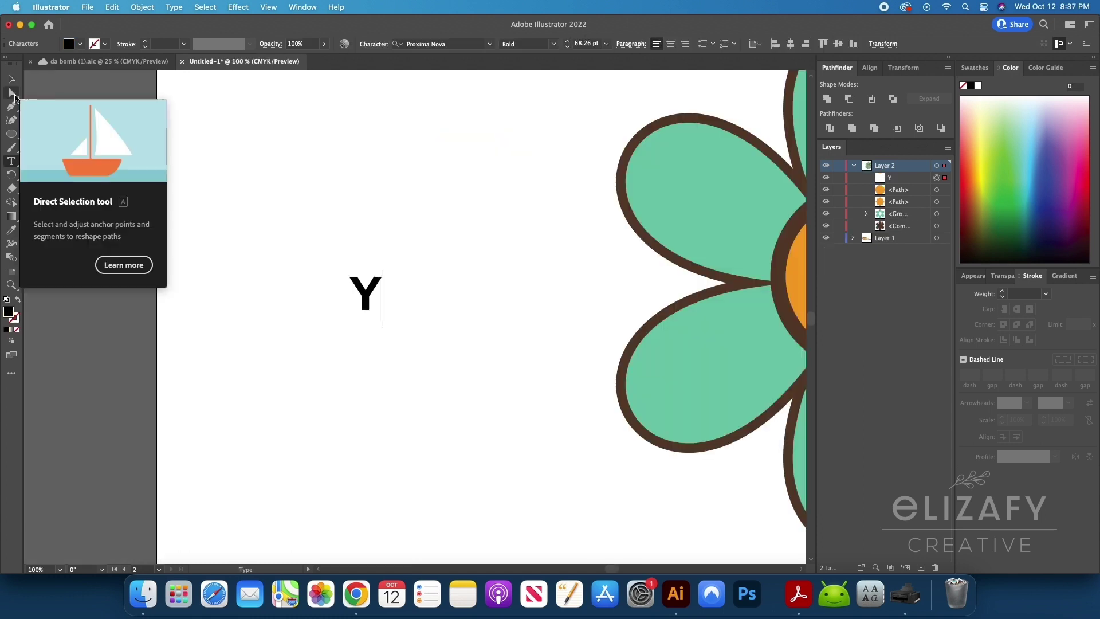
{"action": "type", "text": "ou are"}
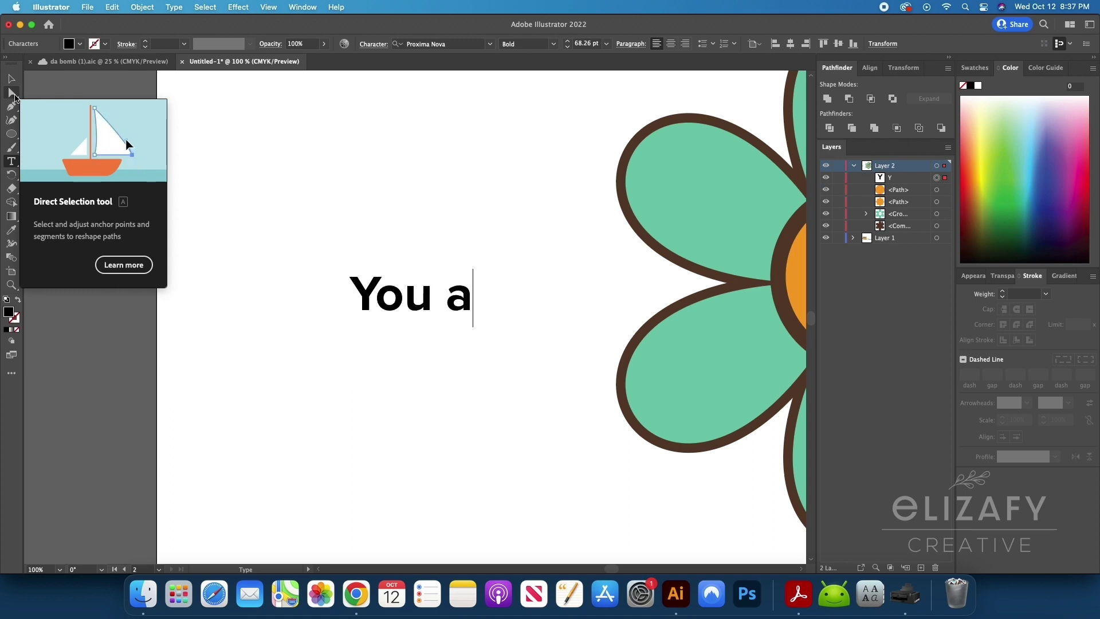
{"action": "left_click", "coordinate": [12, 78]}
{"action": "left_click_drag", "start_coordinate": [425, 287], "coordinate": [427, 384], "text": "alt"}
{"action": "triple_click", "coordinate": [428, 388]}
{"action": "type", "text": "da bomb"}
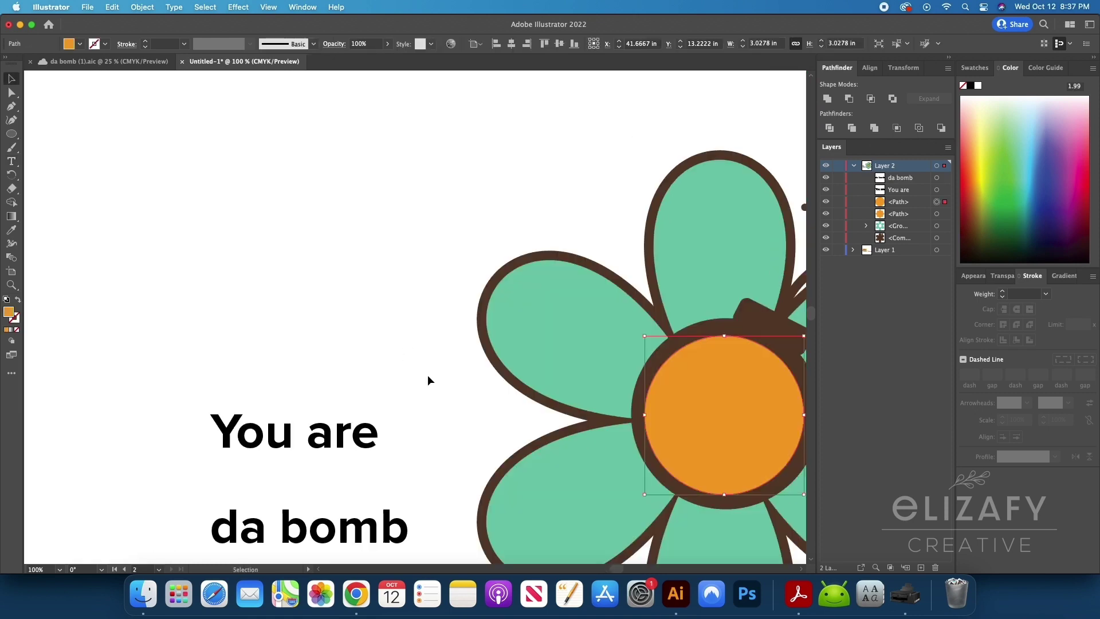
Duplicate the bomb's orange center circle and place the copy above the "You are" text
{"action": "left_click_drag", "start_coordinate": [699, 415], "coordinate": [280, 287], "text": "alt"}
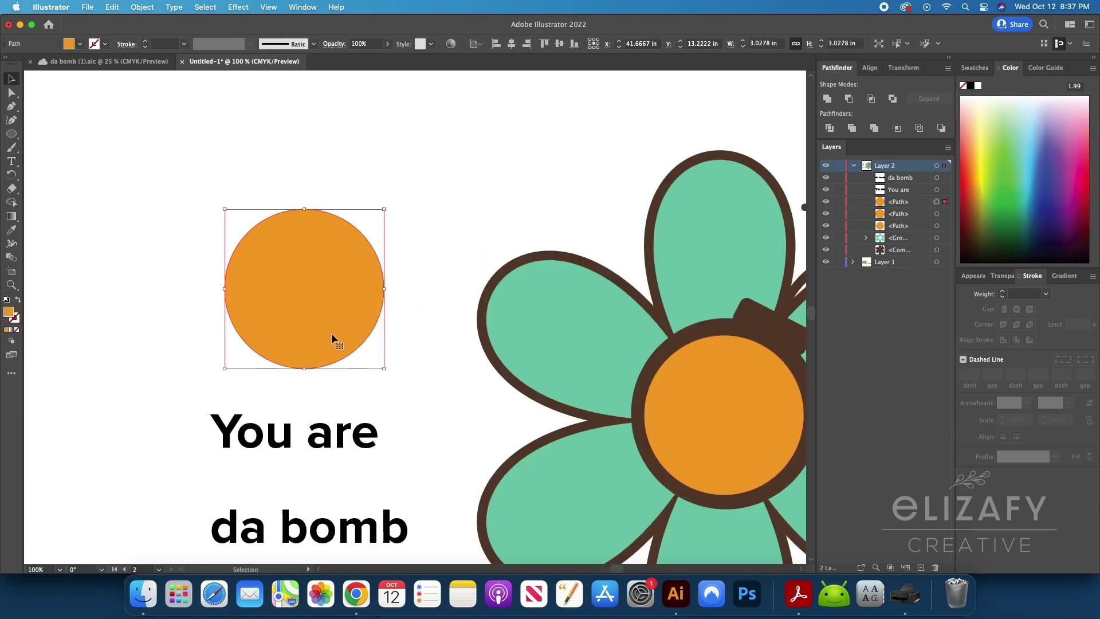
{"action": "scroll", "coordinate": [334, 339], "scroll_direction": "down", "scroll_amount": 2}
{"action": "scroll", "coordinate": [334, 338], "scroll_direction": "left", "scroll_amount": 1}
Draw a wavy line with the Pen tool across the middle of the copied circle, stroked without a fill
{"action": "key", "text": "p"}
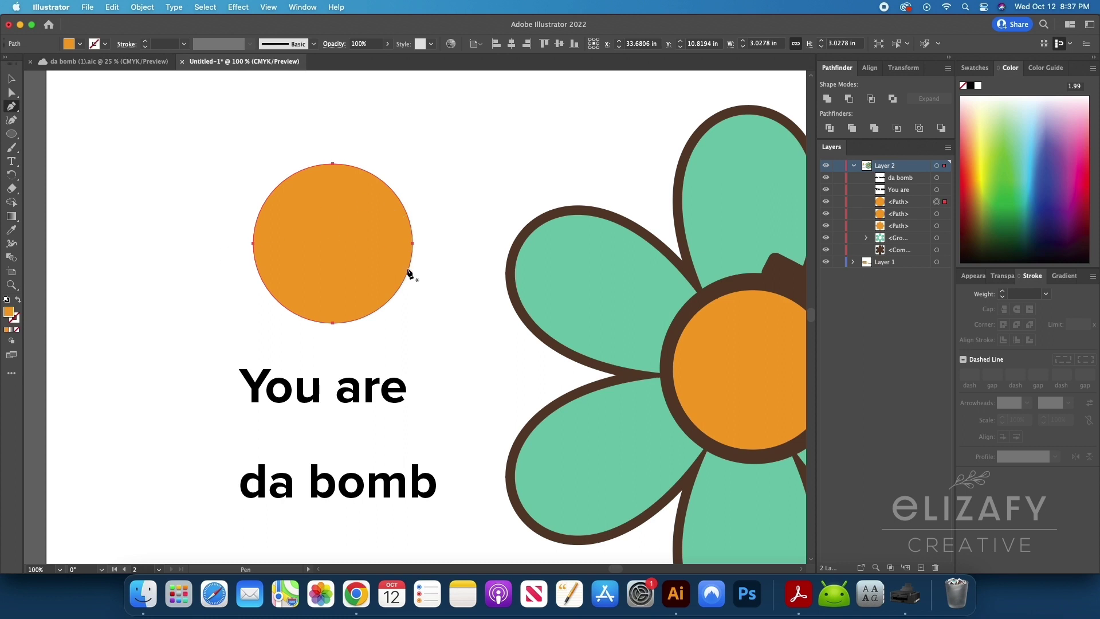
{"action": "left_click", "coordinate": [193, 256]}
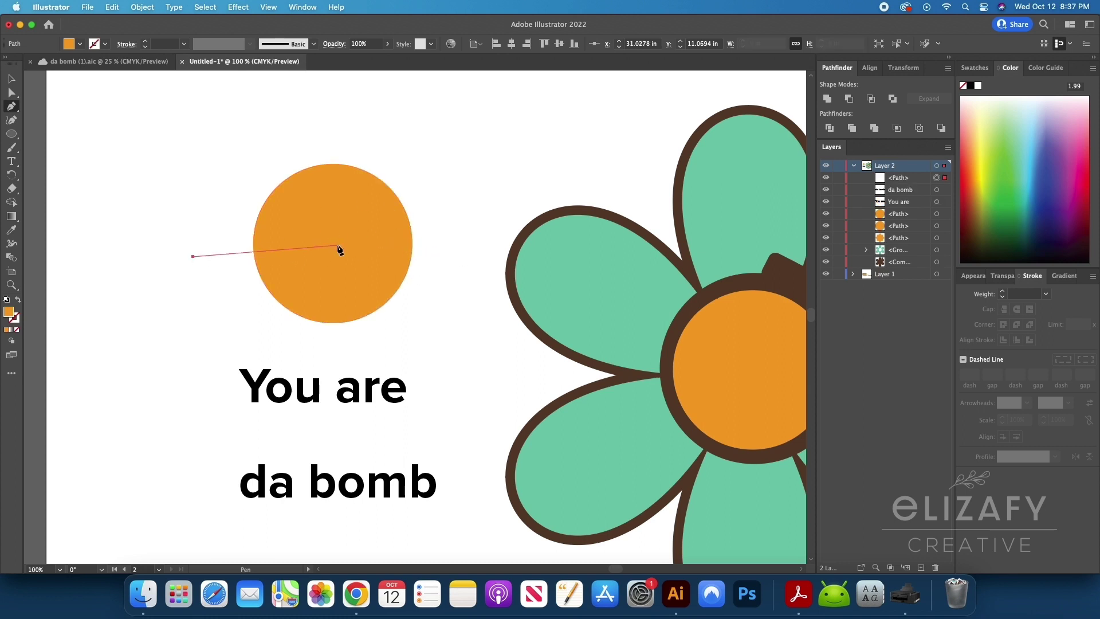
{"action": "left_click_drag", "start_coordinate": [331, 241], "coordinate": [414, 256]}
{"action": "left_click_drag", "start_coordinate": [451, 201], "coordinate": [12, 340]}
{"action": "left_click", "coordinate": [16, 329]}
{"action": "key", "text": "v"}
{"action": "left_click", "coordinate": [420, 300]}
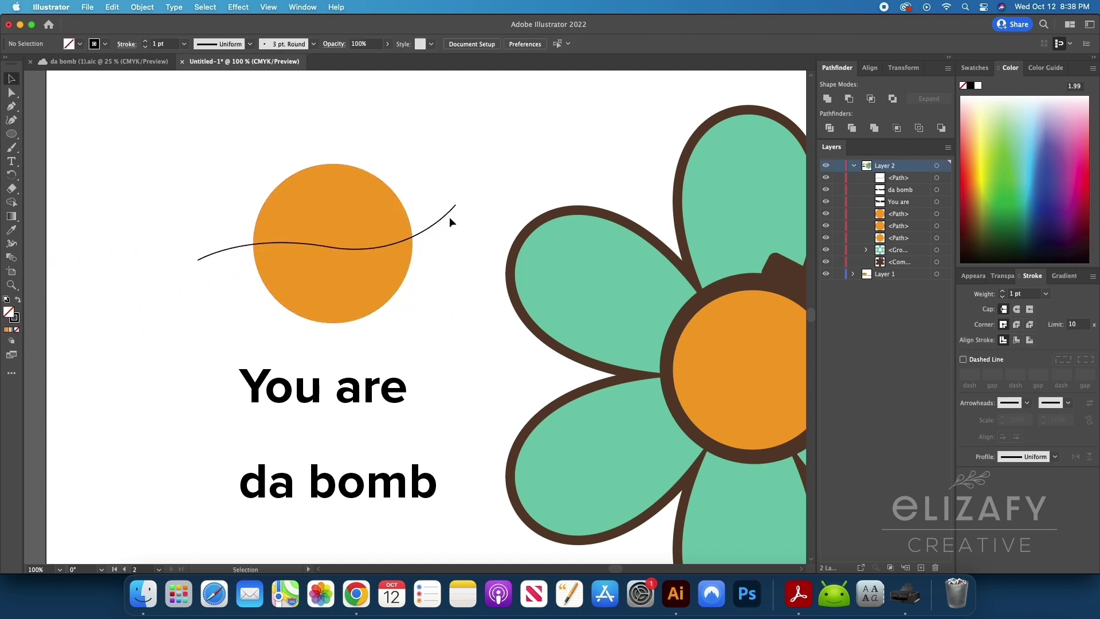
Divide the copied circle along the wavy line and ungroup the resulting pieces
{"action": "left_click_drag", "start_coordinate": [448, 212], "coordinate": [400, 261]}
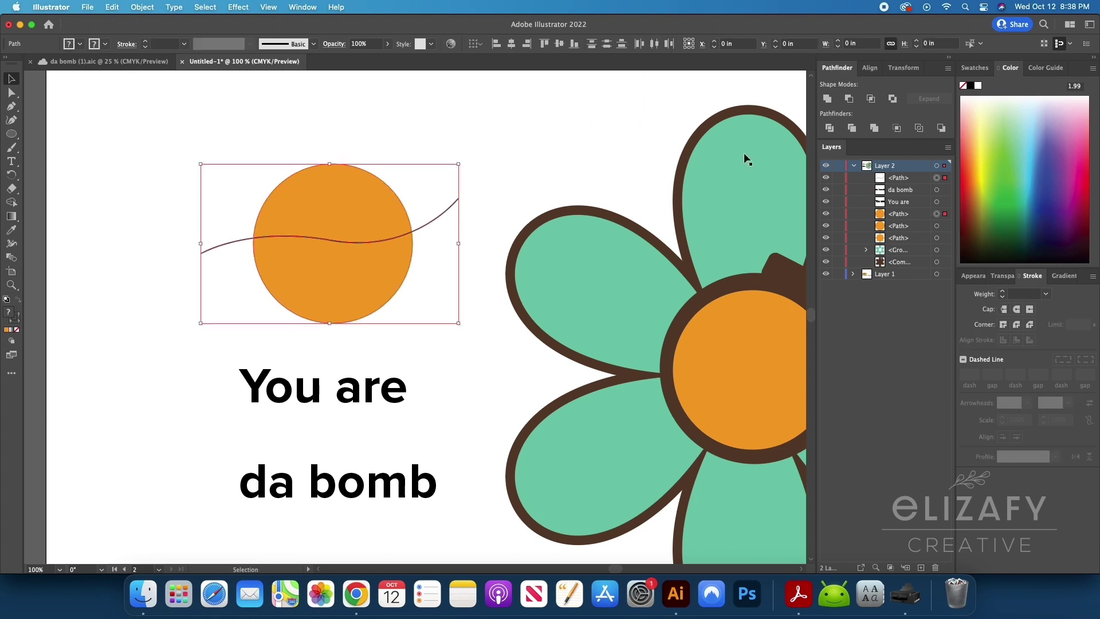
{"action": "left_click", "coordinate": [828, 128]}
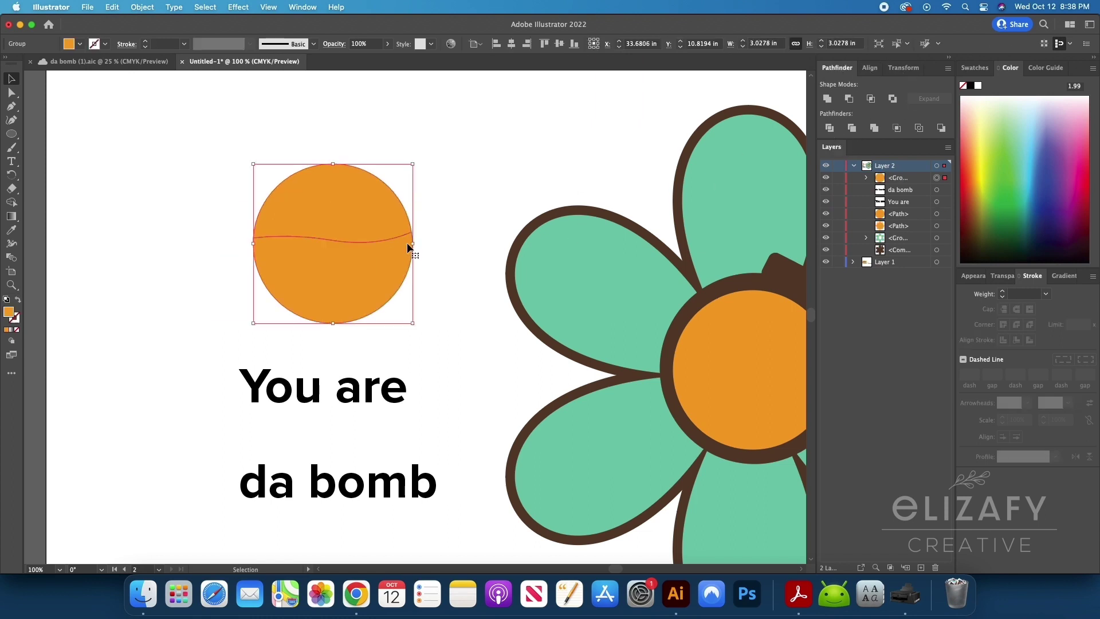
{"action": "right_click", "coordinate": [319, 214]}
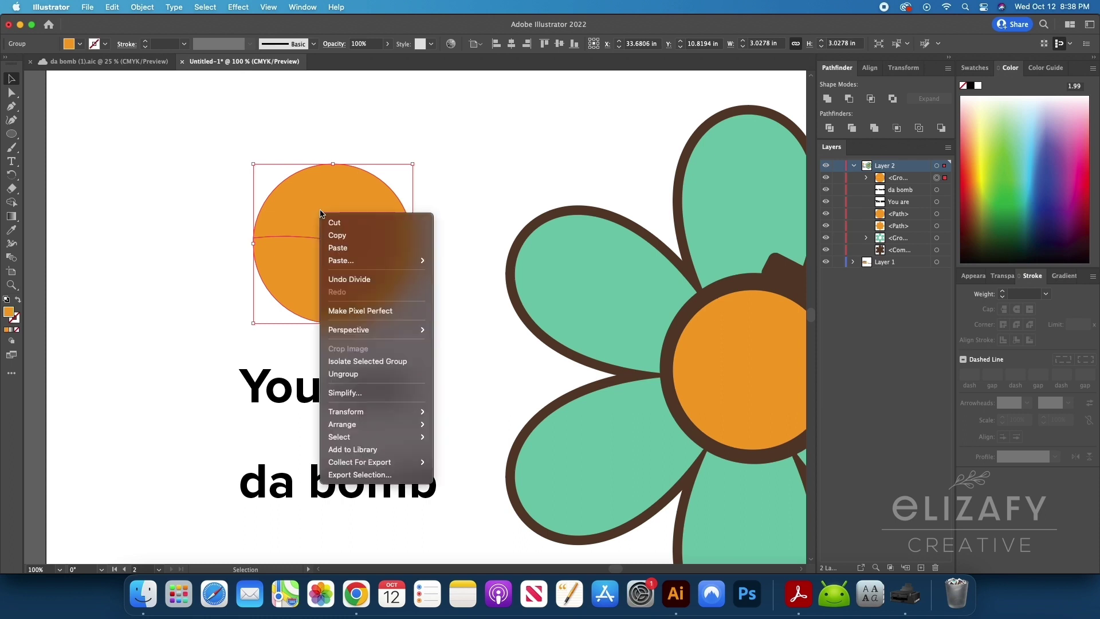
{"action": "left_click", "coordinate": [368, 373]}
{"action": "left_click", "coordinate": [410, 295]}
Scale the two circle halves down slightly to leave a narrow wavy gap between them
{"action": "left_click", "coordinate": [370, 213]}
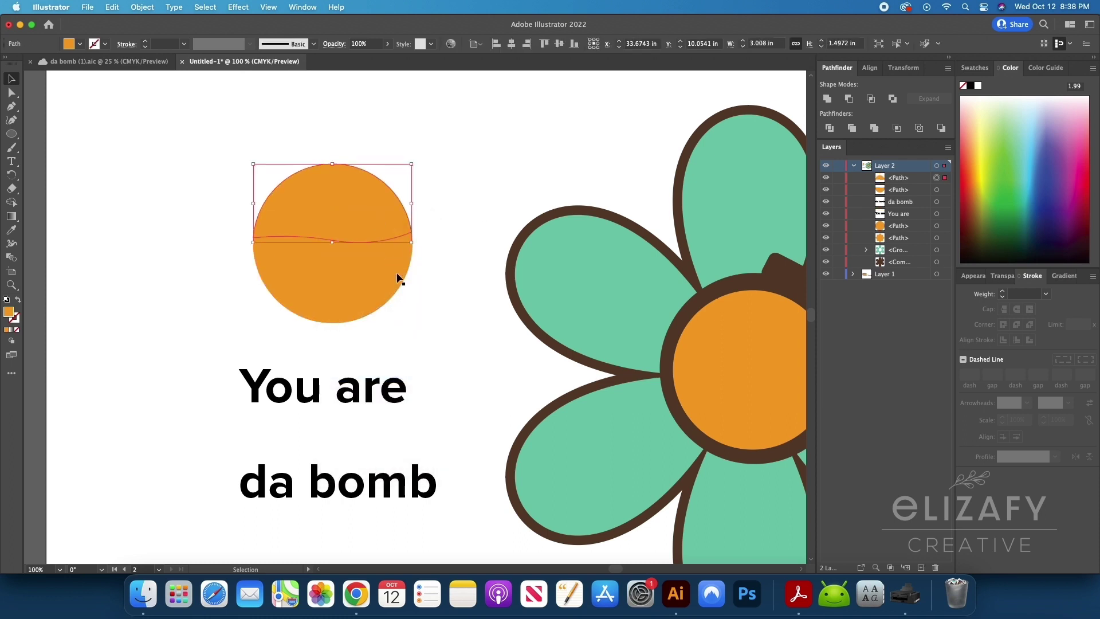
{"action": "left_click_drag", "start_coordinate": [337, 246], "coordinate": [340, 239]}
{"action": "left_click", "coordinate": [339, 270]}
Set the "You are" and "da bomb" text lines in the Barricada Pro font
{"action": "left_click", "coordinate": [380, 408]}
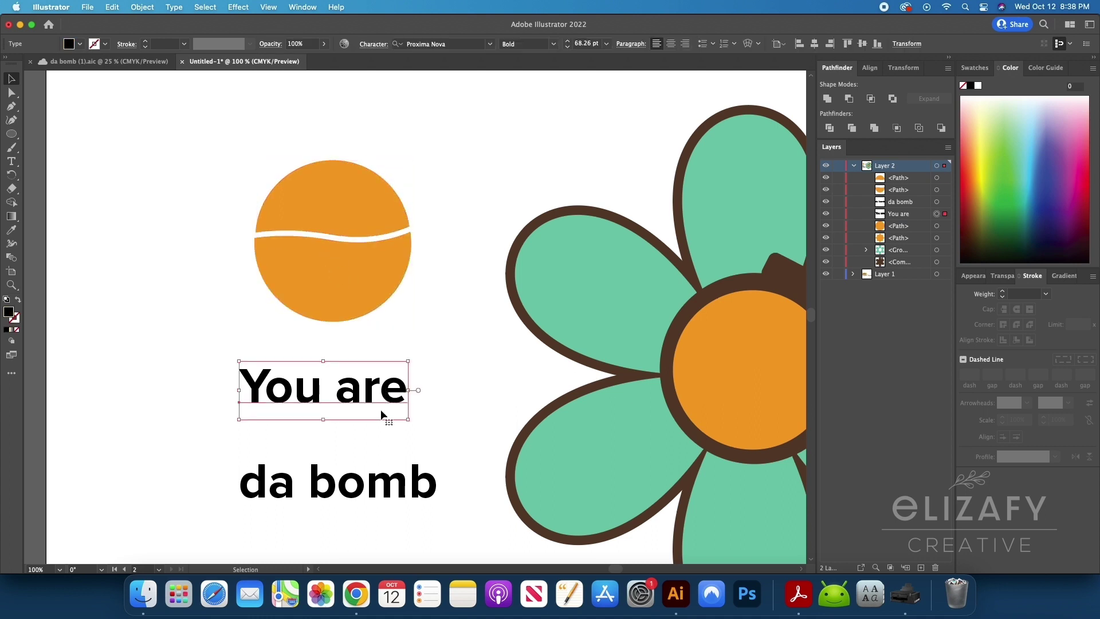
{"action": "left_click", "coordinate": [399, 476], "text": "shift"}
{"action": "left_click", "coordinate": [490, 45]}
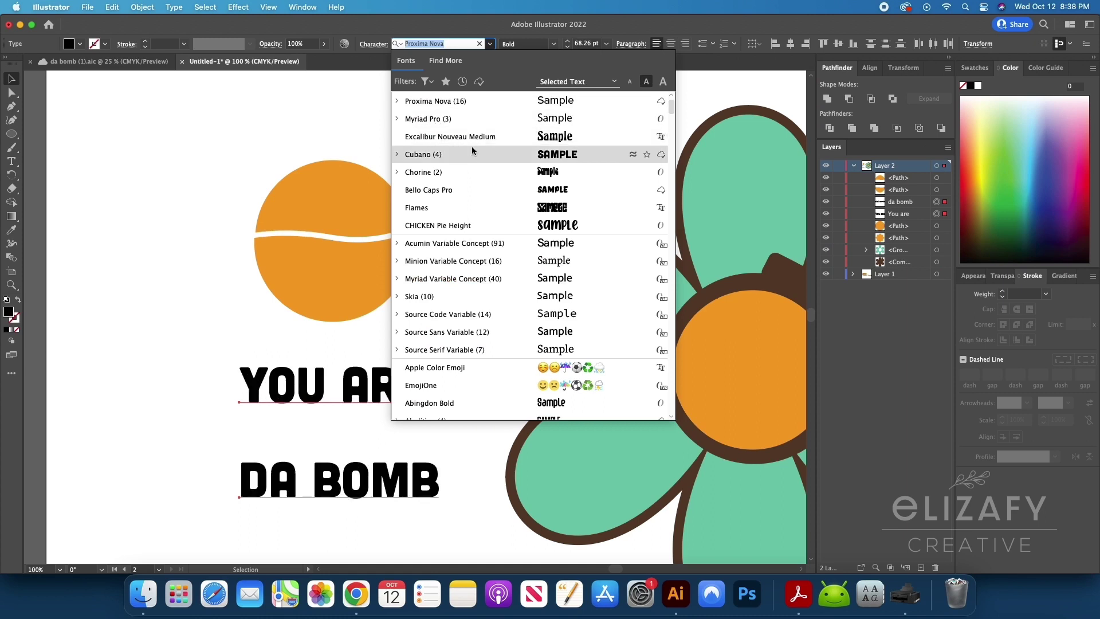
{"action": "type", "text": "Barricada"}
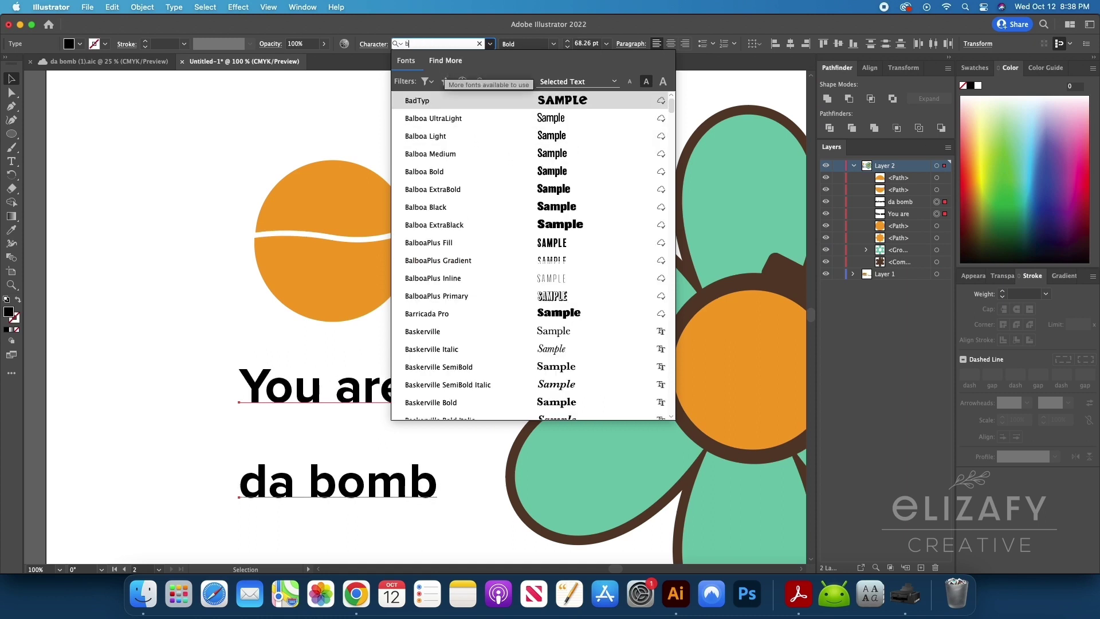
{"action": "left_click", "coordinate": [441, 102]}
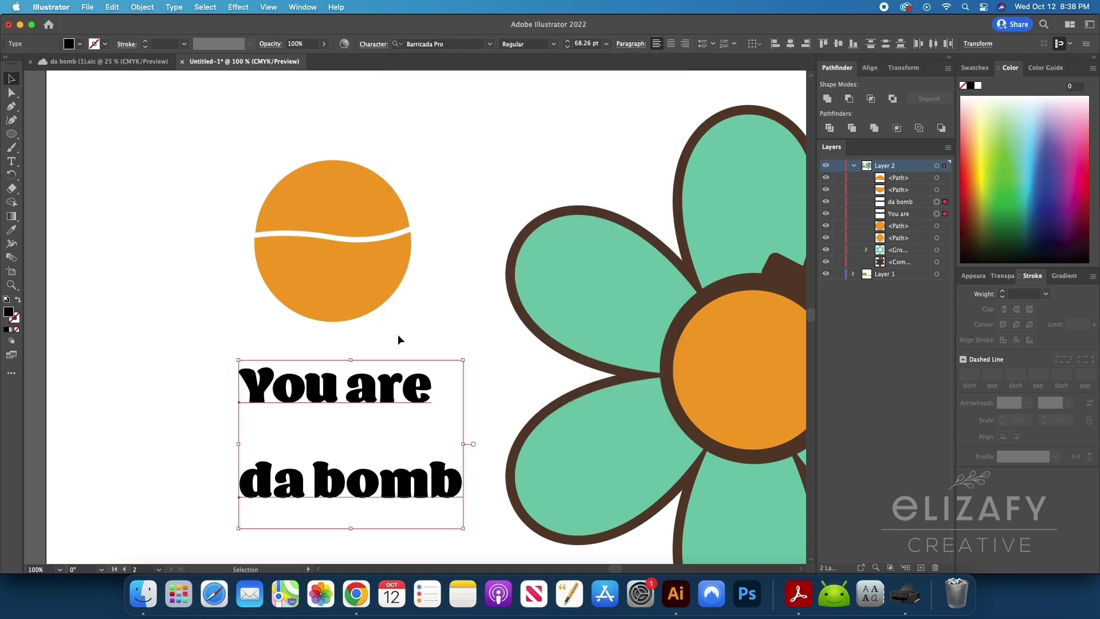
Set both text lines in all caps and widen the space between the words YOU and ARE
{"action": "left_click", "coordinate": [378, 45]}
{"action": "left_click", "coordinate": [263, 162]}
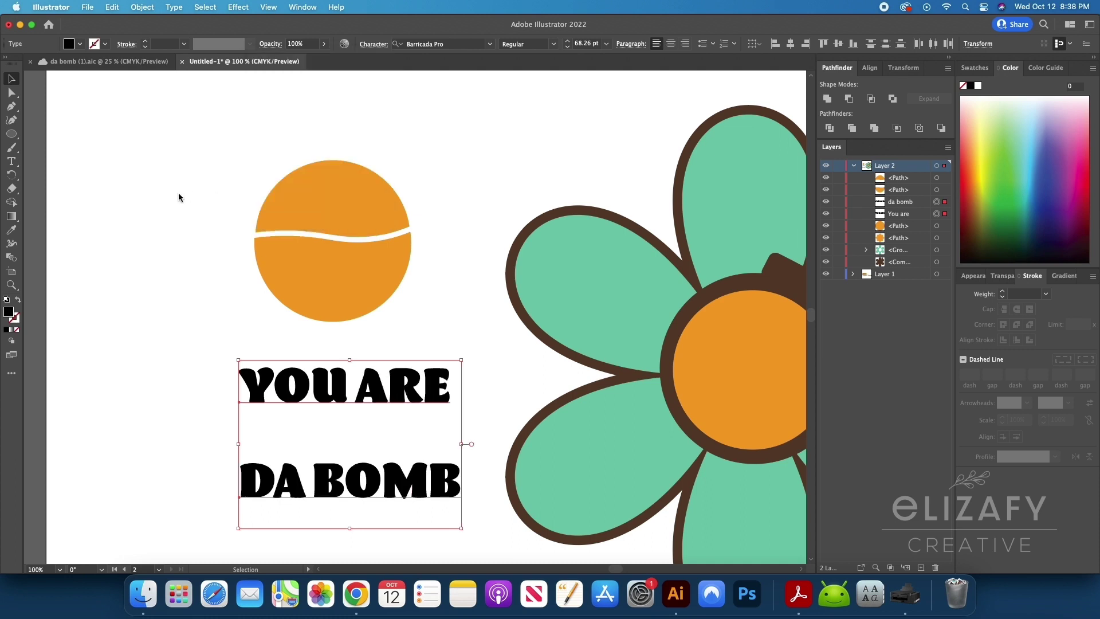
{"action": "left_click", "coordinate": [489, 411]}
{"action": "left_click", "coordinate": [272, 417]}
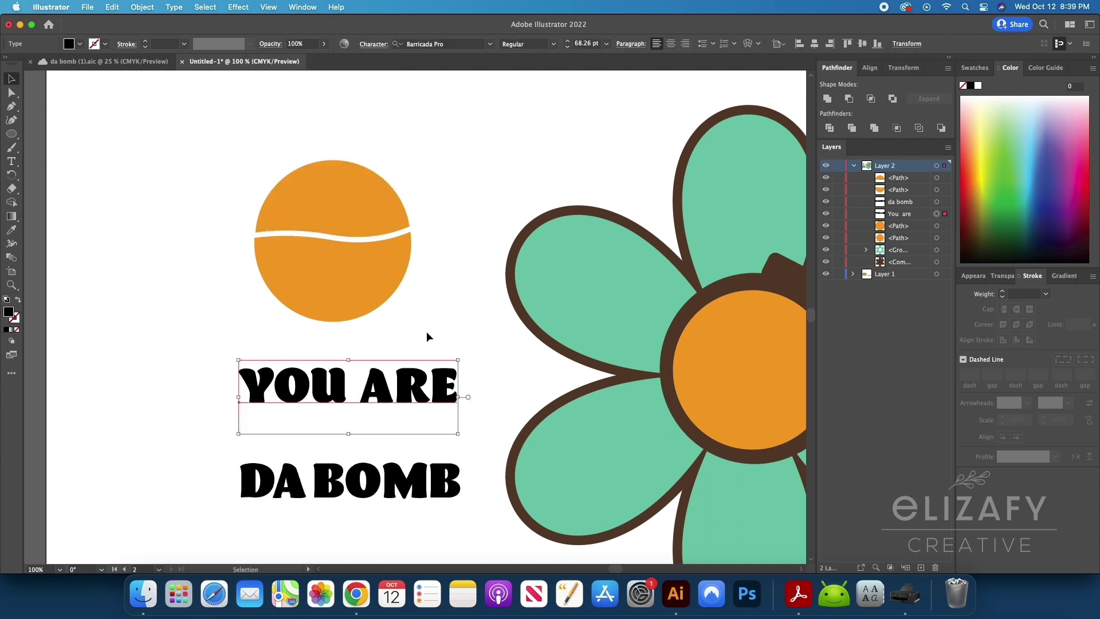
Bring both halves of the divided circle to the front
{"action": "left_click", "coordinate": [373, 228]}
{"action": "left_click", "coordinate": [397, 290], "text": "shift"}
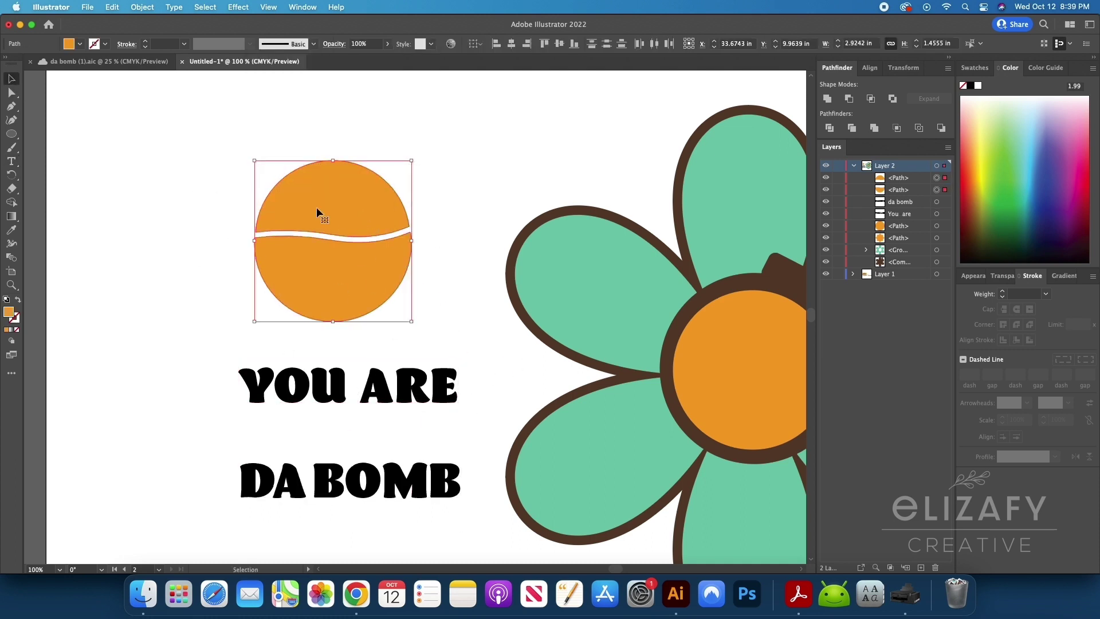
{"action": "right_click", "coordinate": [344, 236]}
{"action": "mouse_move", "coordinate": [367, 484]}
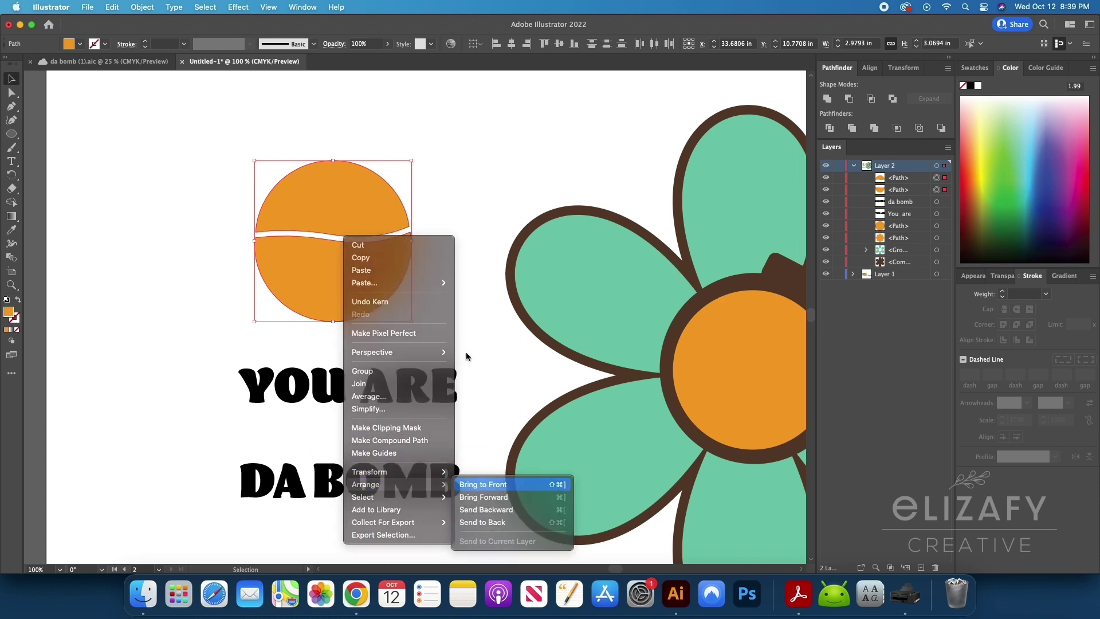
{"action": "left_click", "coordinate": [466, 353]}
{"action": "left_click", "coordinate": [420, 297]}
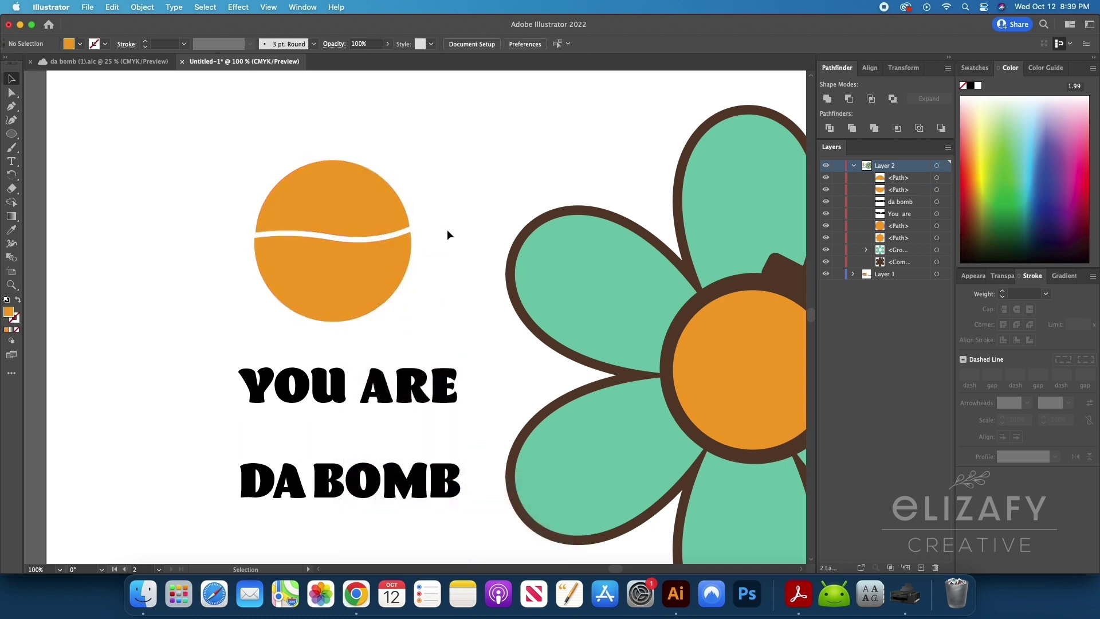
Envelope-distort the YOU ARE text into the upper circle half using Make with Top Object
{"action": "left_click", "coordinate": [365, 212]}
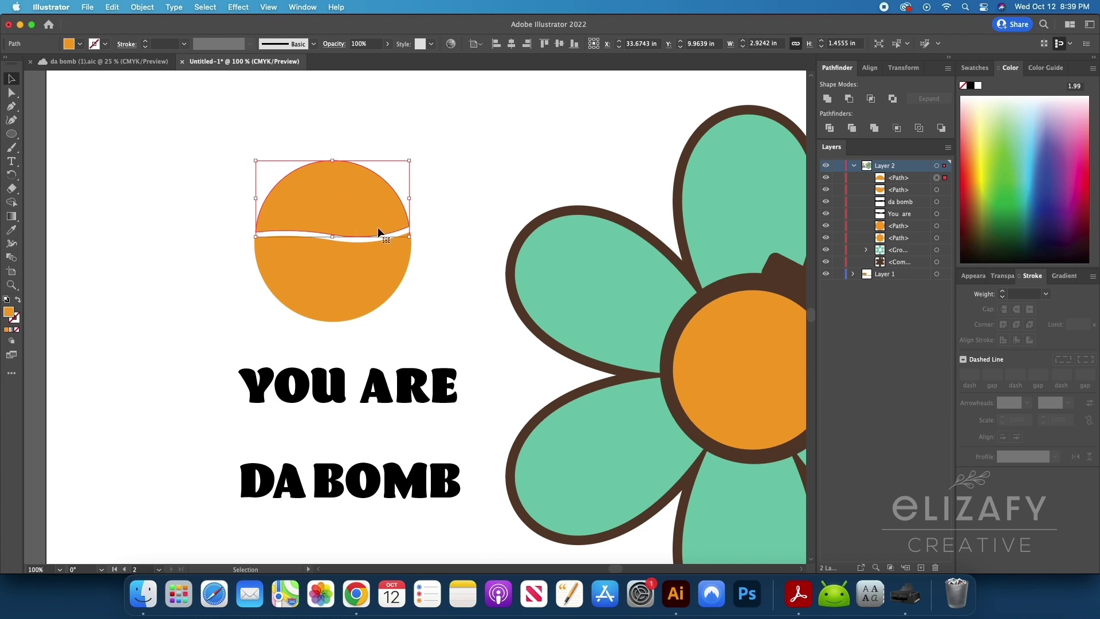
{"action": "left_click", "coordinate": [389, 384], "text": "shift"}
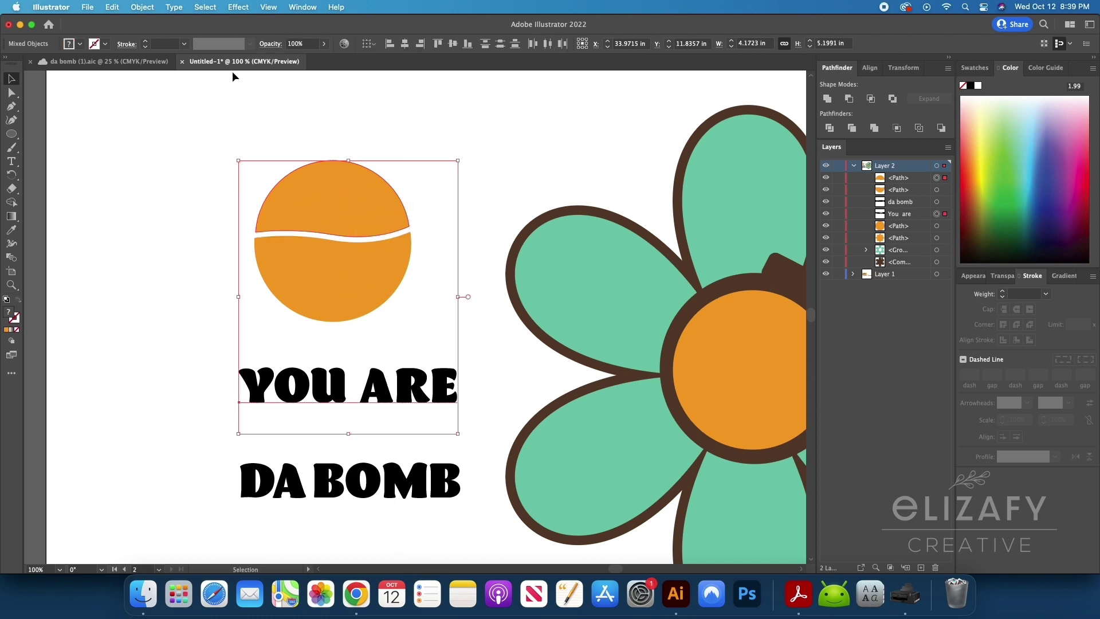
{"action": "left_click", "coordinate": [142, 6]}
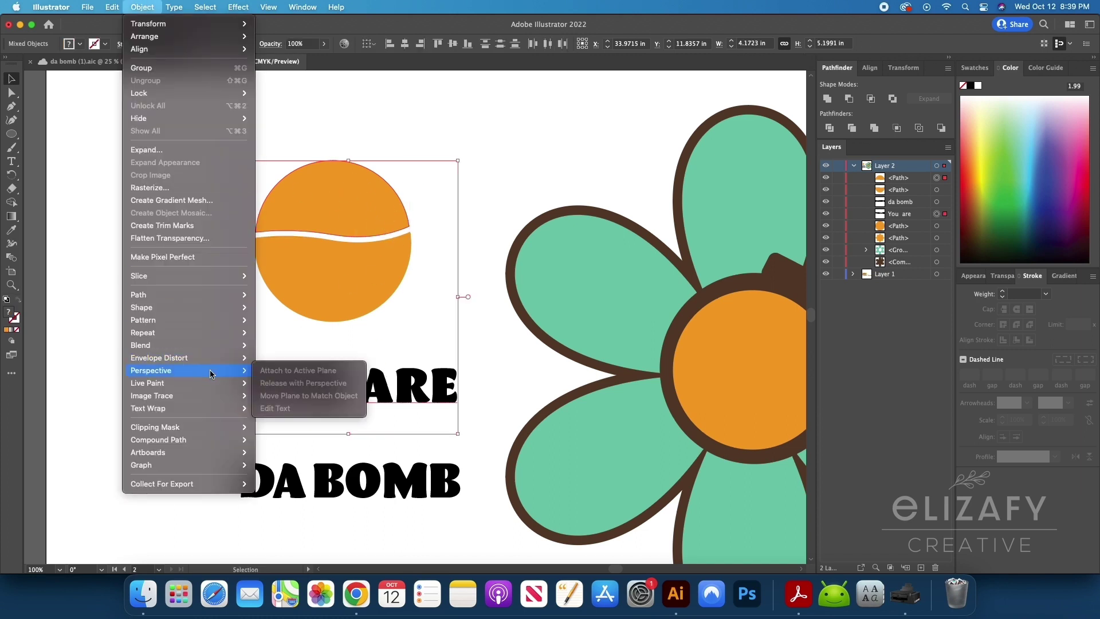
{"action": "mouse_move", "coordinate": [201, 355]}
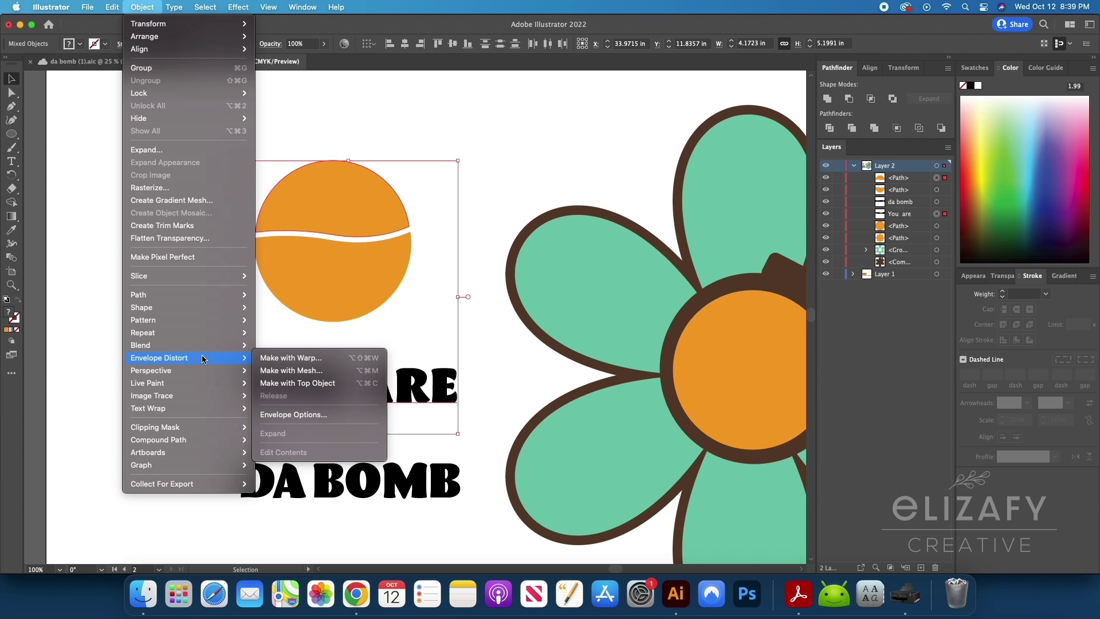
{"action": "left_click", "coordinate": [309, 382]}
{"action": "left_click", "coordinate": [435, 286]}
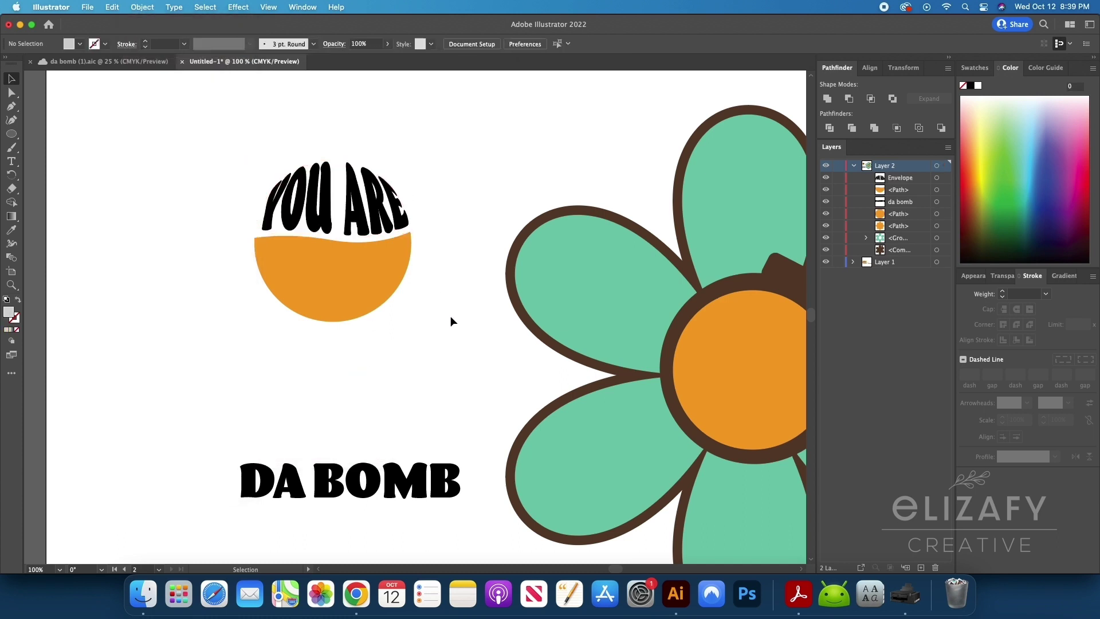
Envelope-distort the DA BOMB text into the lower circle half using Make with Top Object
{"action": "left_click", "coordinate": [332, 287]}
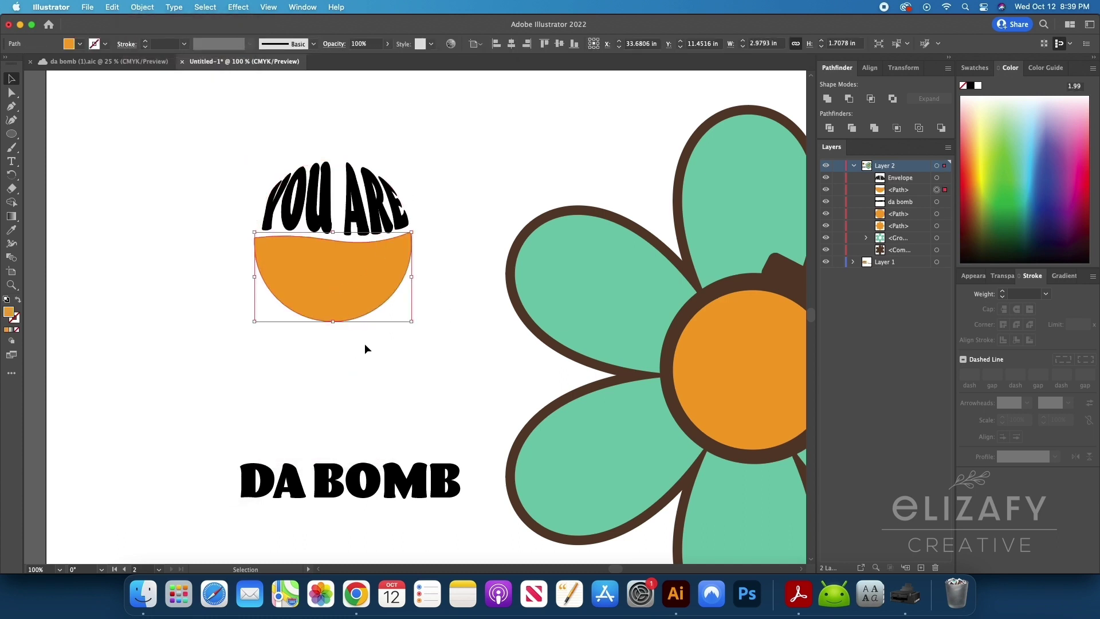
{"action": "left_click", "coordinate": [301, 219]}
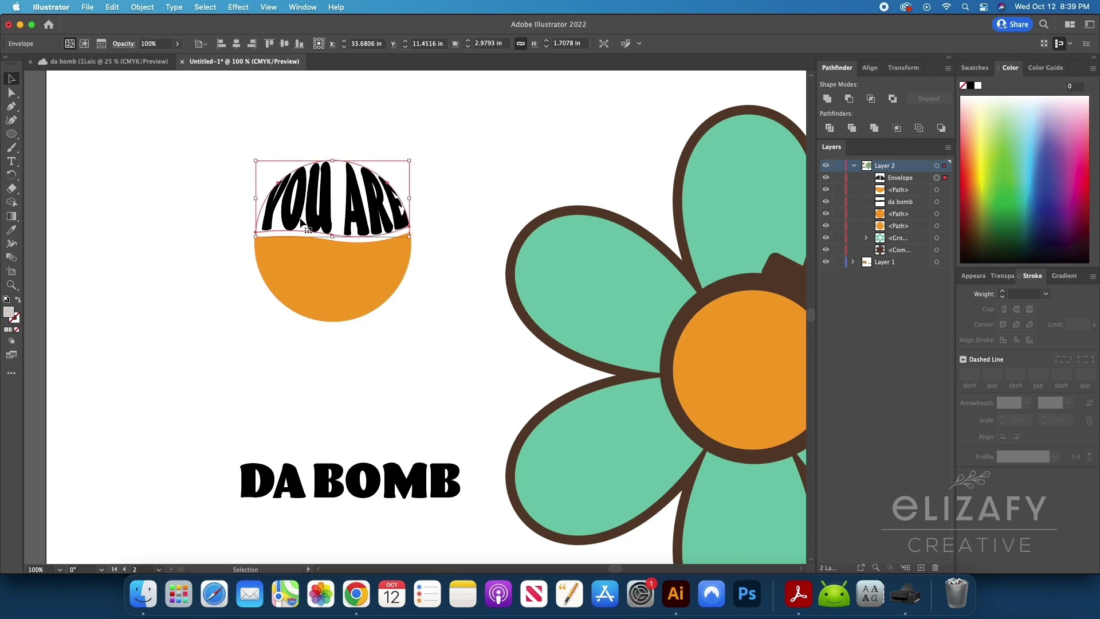
{"action": "left_click", "coordinate": [428, 376]}
{"action": "left_click", "coordinate": [359, 290]}
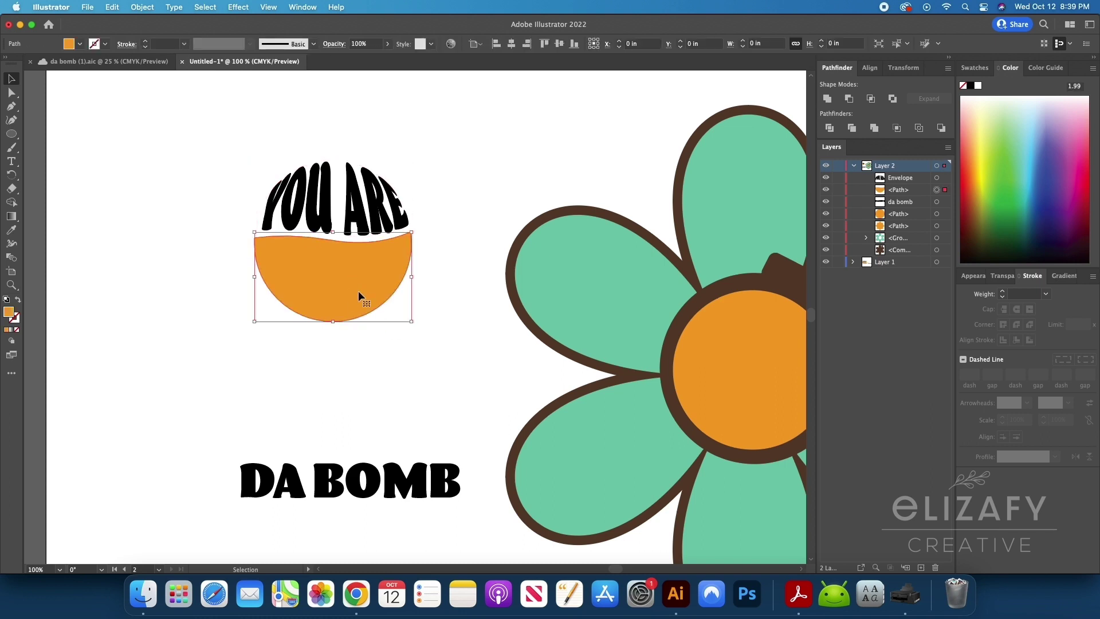
{"action": "left_click", "coordinate": [376, 502], "text": "shift"}
{"action": "left_click", "coordinate": [142, 7]}
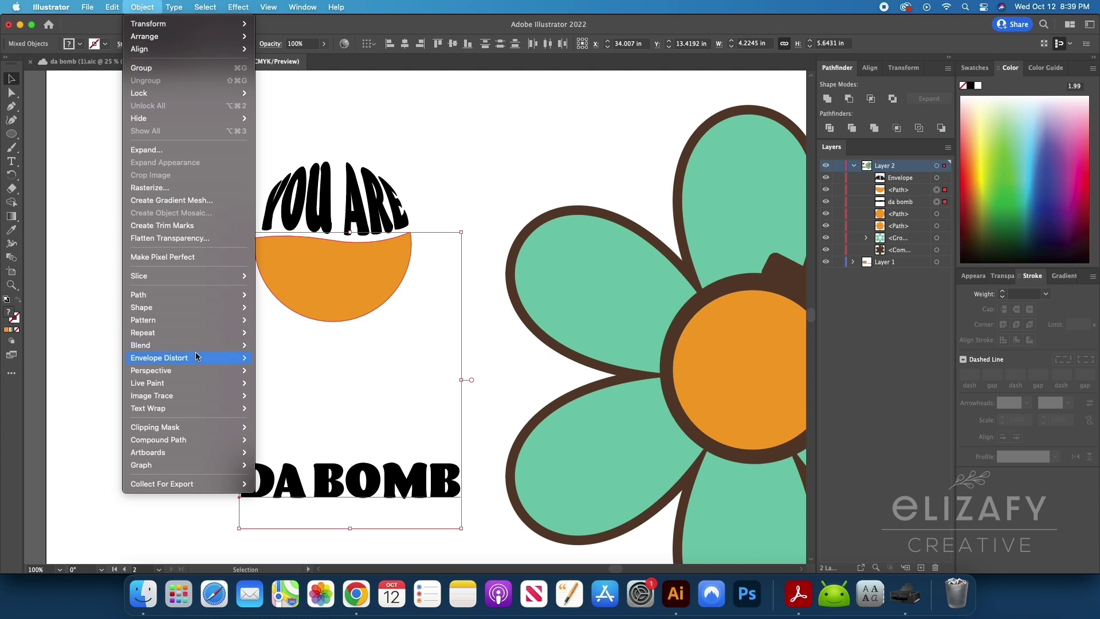
{"action": "mouse_move", "coordinate": [196, 356]}
{"action": "left_click", "coordinate": [313, 383]}
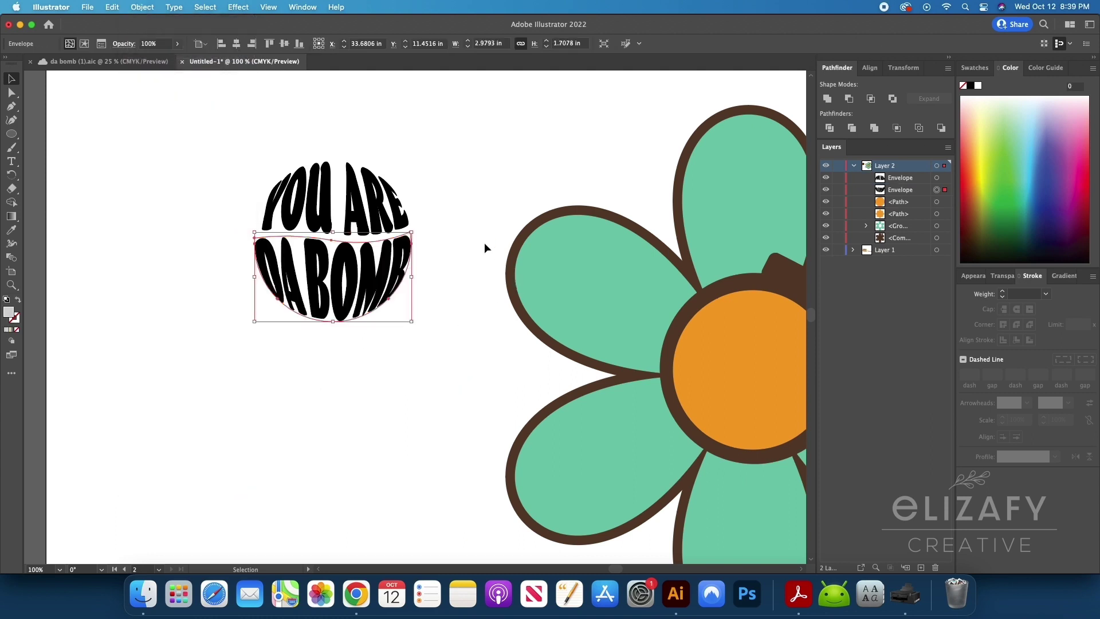
{"action": "left_click", "coordinate": [476, 173]}
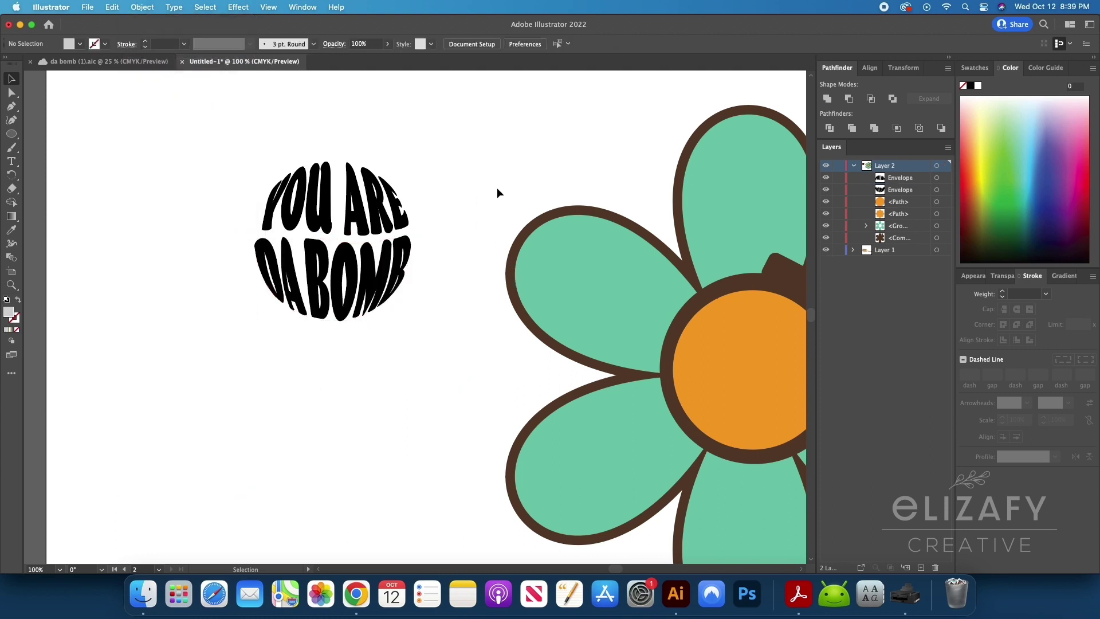
Expand both warped text envelopes with the Object and Fill options enabled
{"action": "left_click_drag", "start_coordinate": [420, 397], "coordinate": [269, 161]}
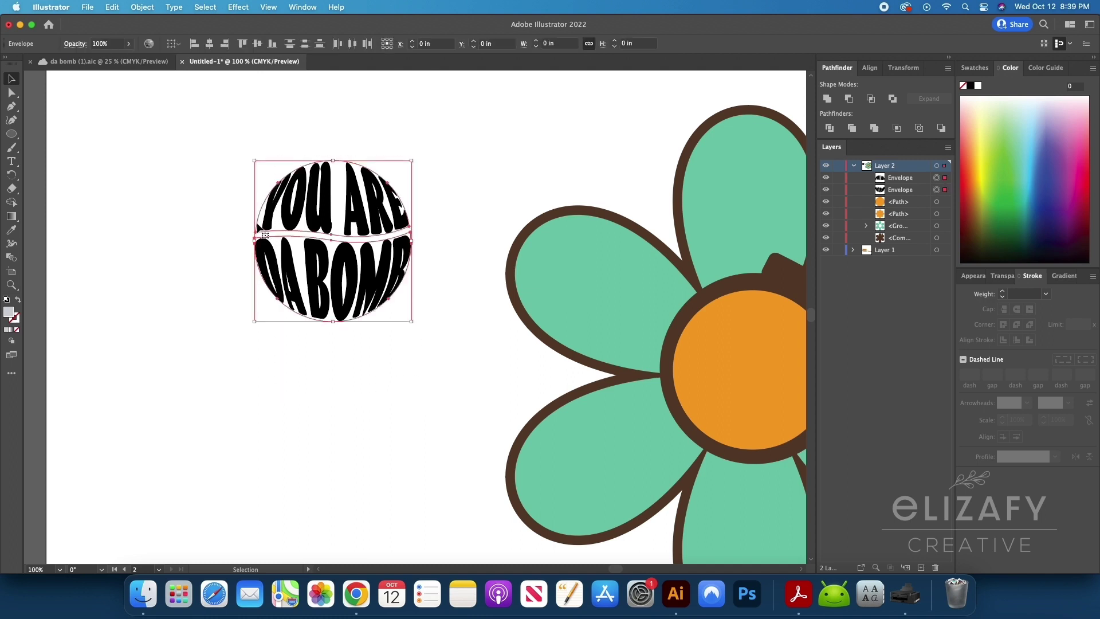
{"action": "left_click", "coordinate": [143, 7]}
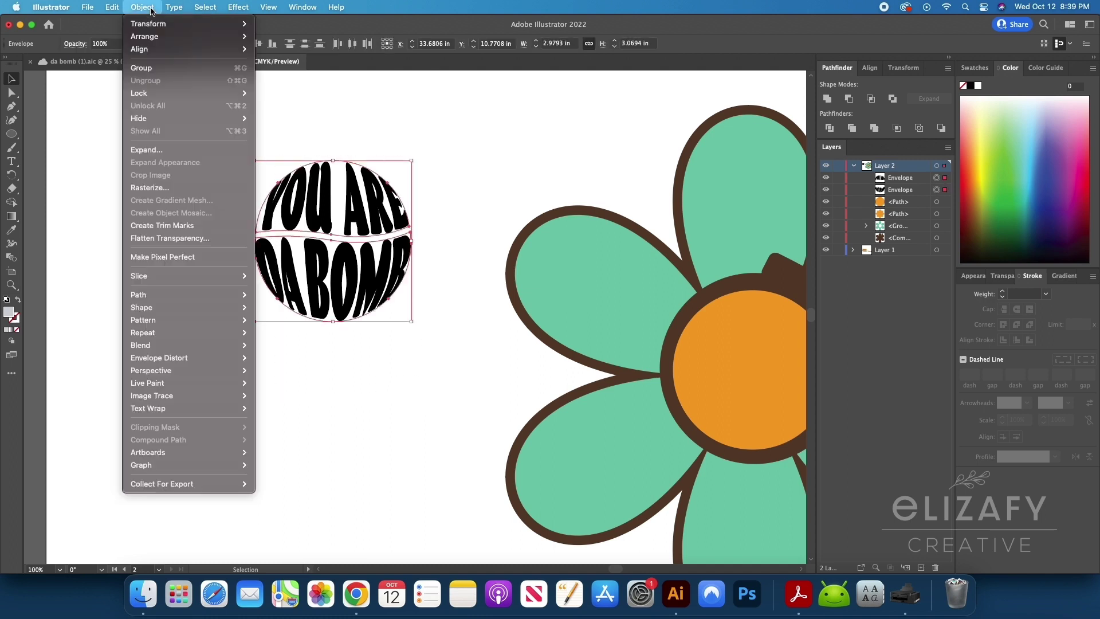
{"action": "left_click", "coordinate": [150, 150]}
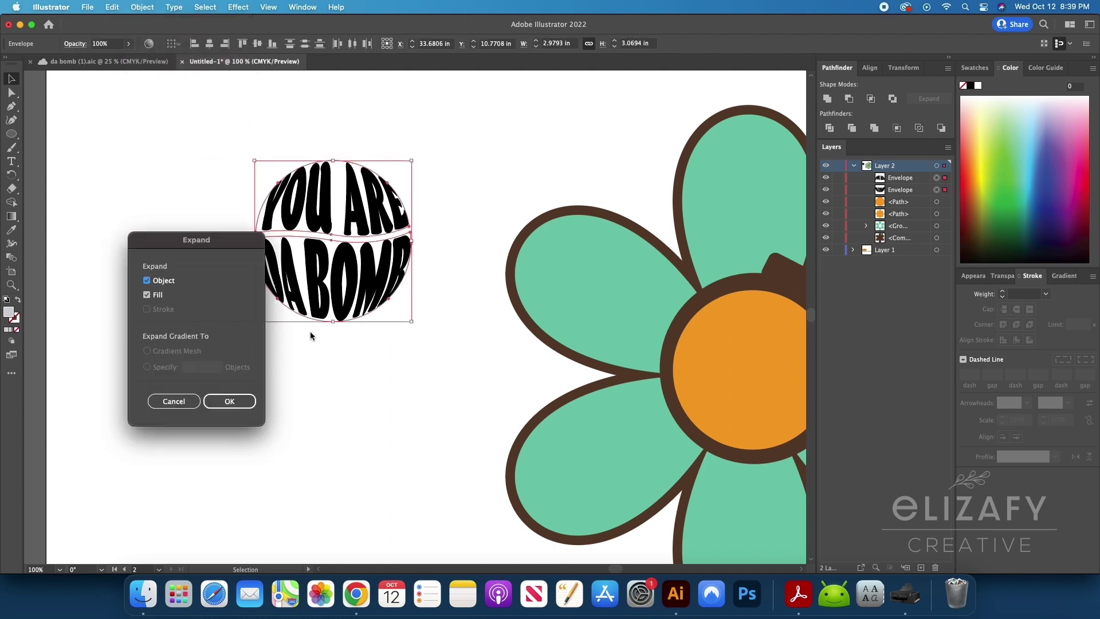
{"action": "left_click", "coordinate": [249, 400]}
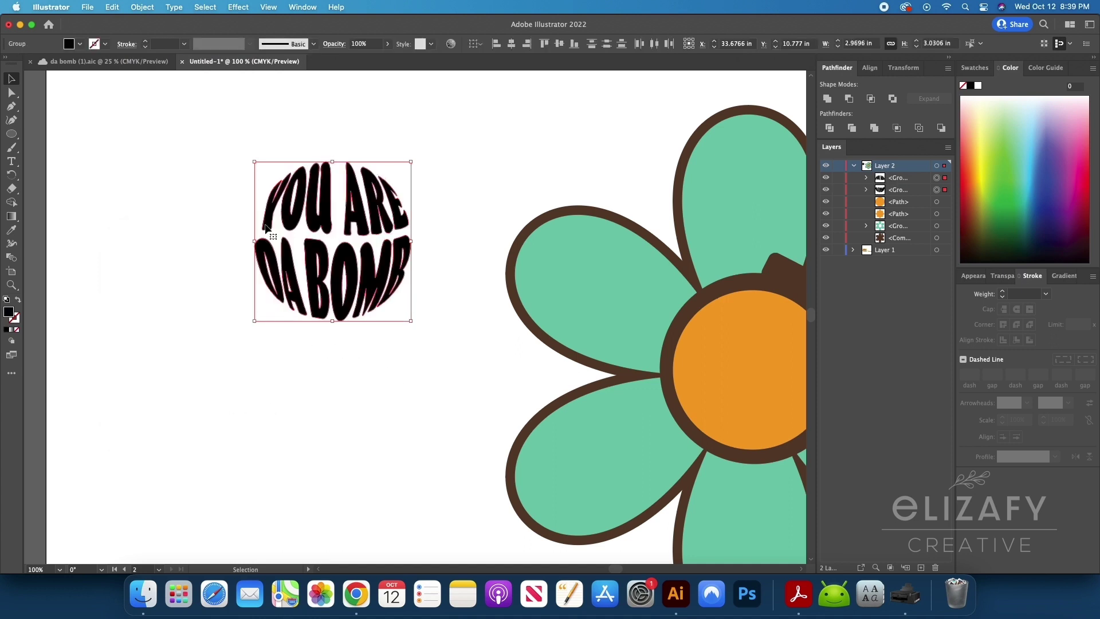
Unite the expanded lettering and place it over the orange circle in the flower's bomb center
{"action": "key", "text": "z"}
{"action": "scroll", "coordinate": [726, 78], "scroll_direction": "down", "scroll_amount": 3}
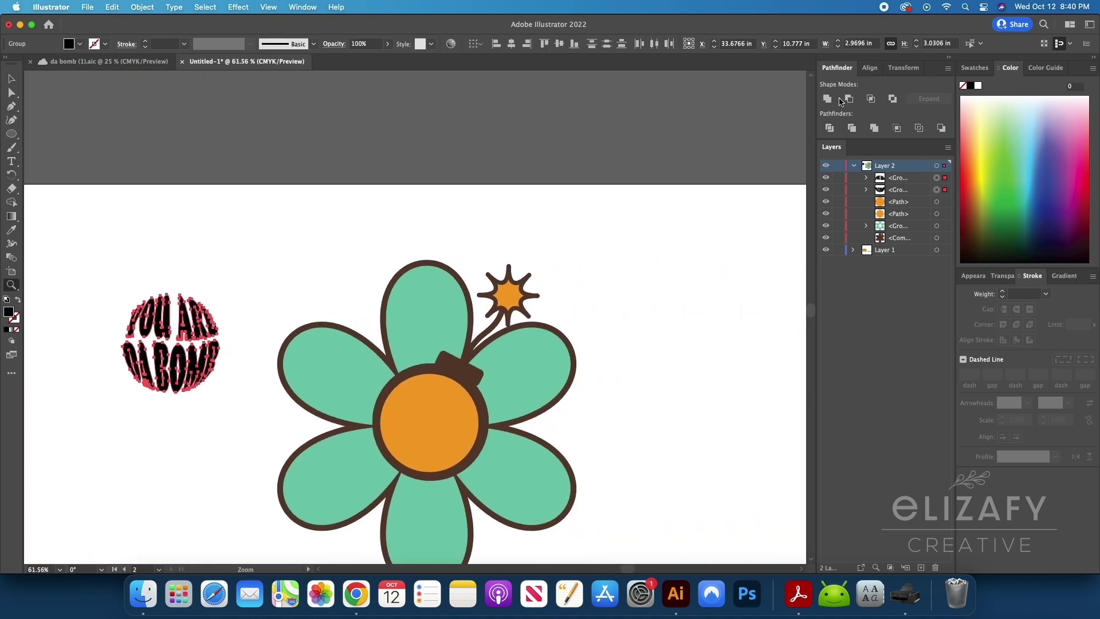
{"action": "left_click", "coordinate": [827, 99]}
{"action": "key", "text": "v"}
{"action": "left_click_drag", "start_coordinate": [186, 369], "coordinate": [447, 451]}
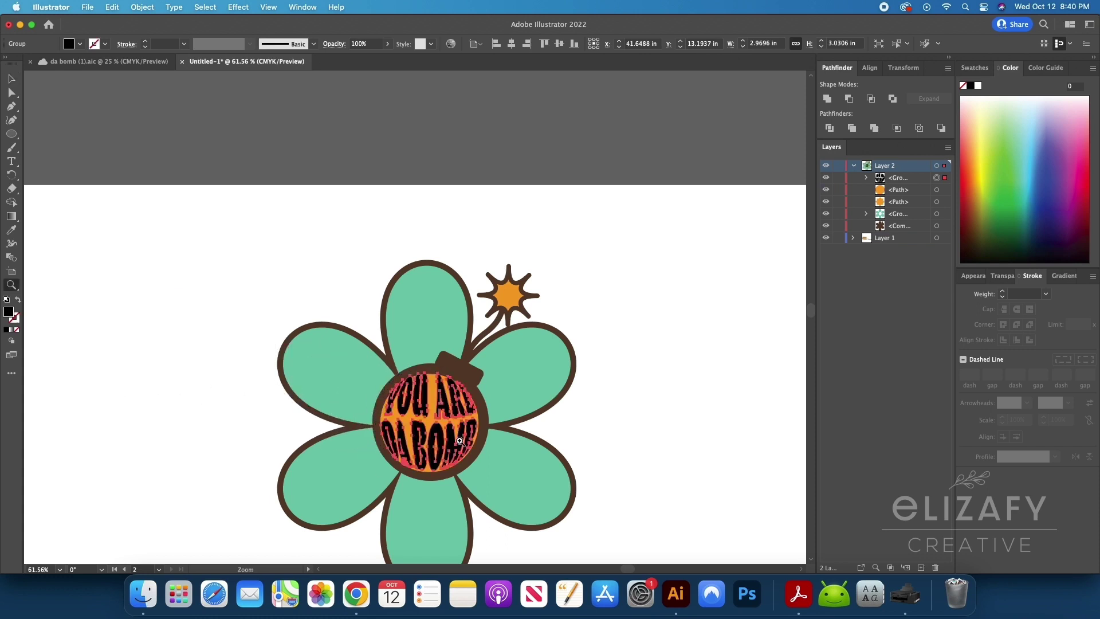
Delete the orange circle behind the lettering and enlarge the lettering to about 3.05 by 3.11 in
{"action": "scroll", "coordinate": [448, 452], "scroll_direction": "up", "scroll_amount": 3}
{"action": "left_click", "coordinate": [424, 349]}
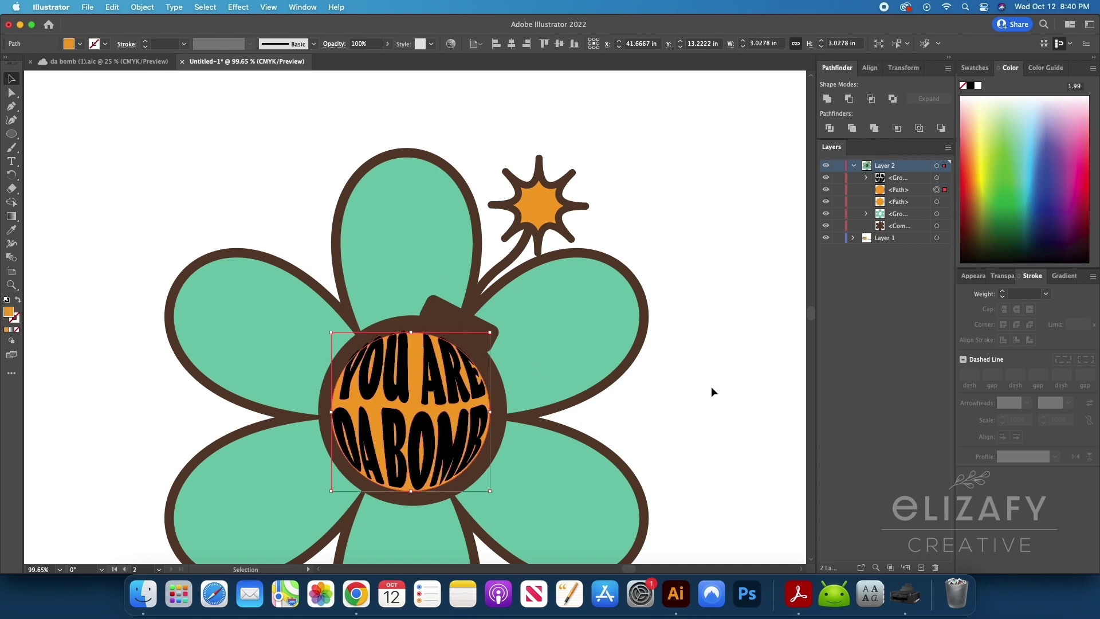
{"action": "key", "text": "Delete"}
{"action": "left_click", "coordinate": [478, 455]}
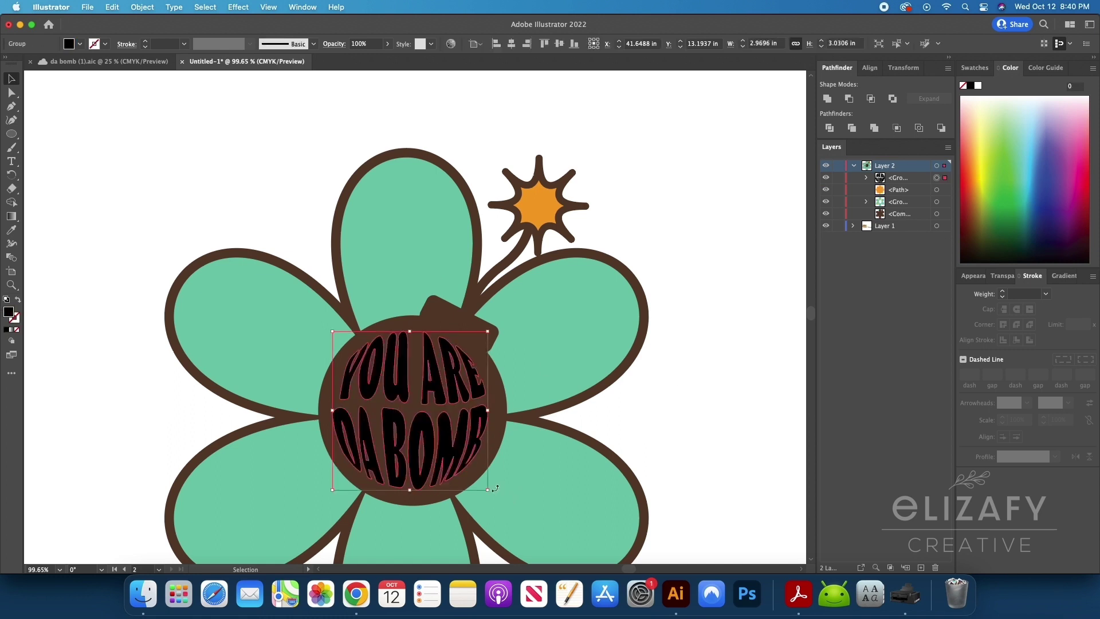
{"action": "left_click_drag", "start_coordinate": [489, 491], "coordinate": [492, 493]}
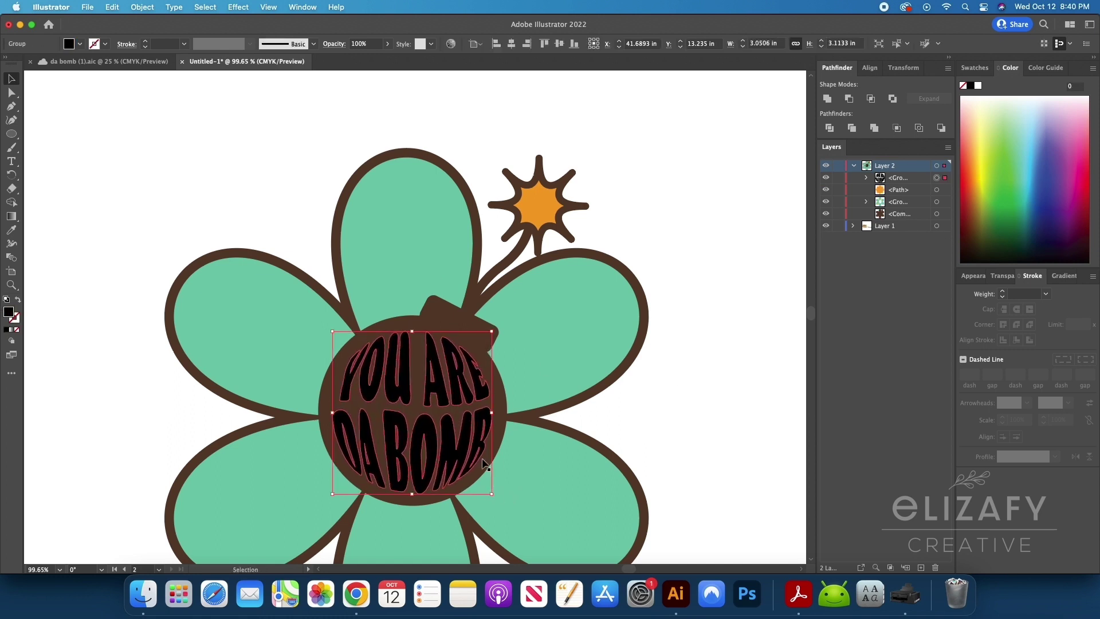
Recolor the YOU ARE DA BOMB lettering with the cream FFECB4 palette color
{"action": "key", "text": "super+minus"}
{"action": "key", "text": "super+minus"}
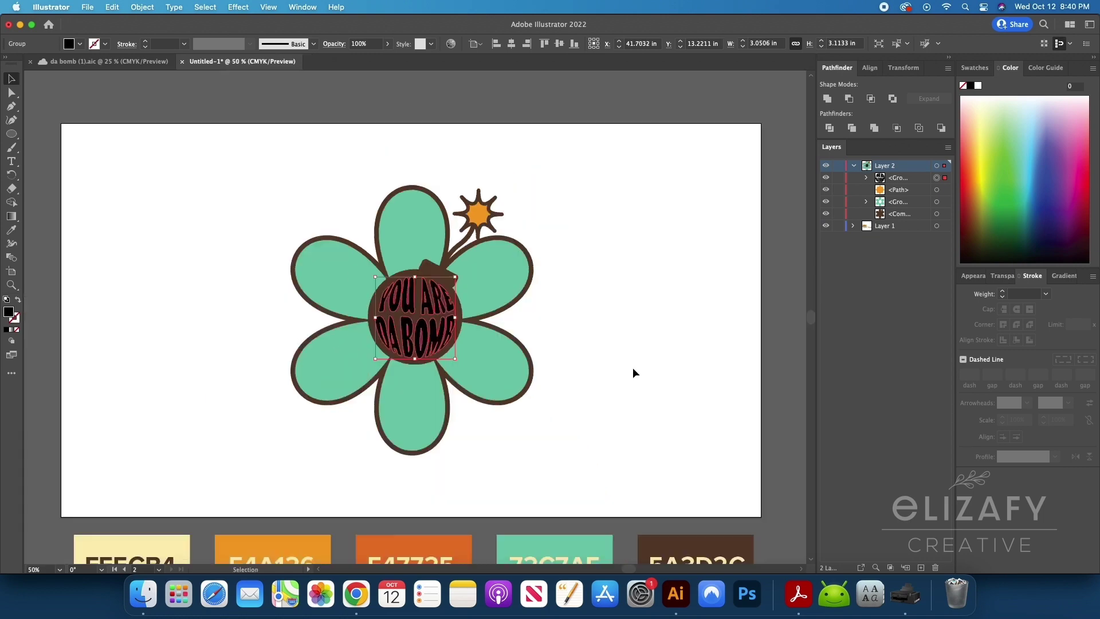
{"action": "left_click_drag", "start_coordinate": [633, 373], "coordinate": [559, 279]}
{"action": "key", "text": "i"}
{"action": "left_click", "coordinate": [166, 419]}
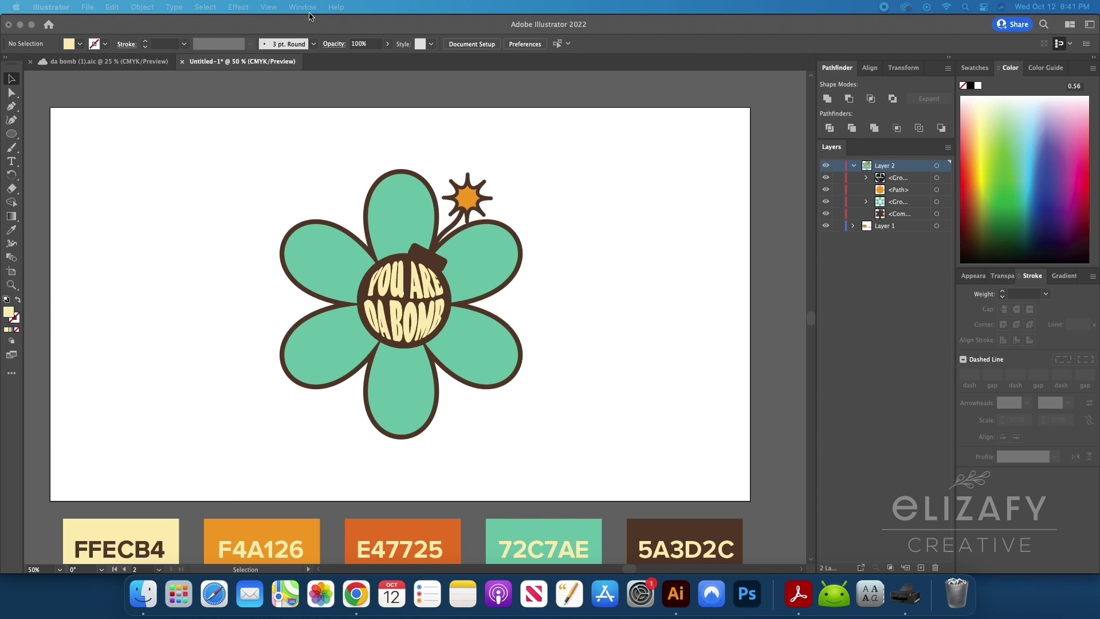
Display the Actions list and add the F4A126, E47725, 72C7AE and 5A3D2C palette colors to the swatches
{"action": "left_click", "coordinate": [302, 7]}
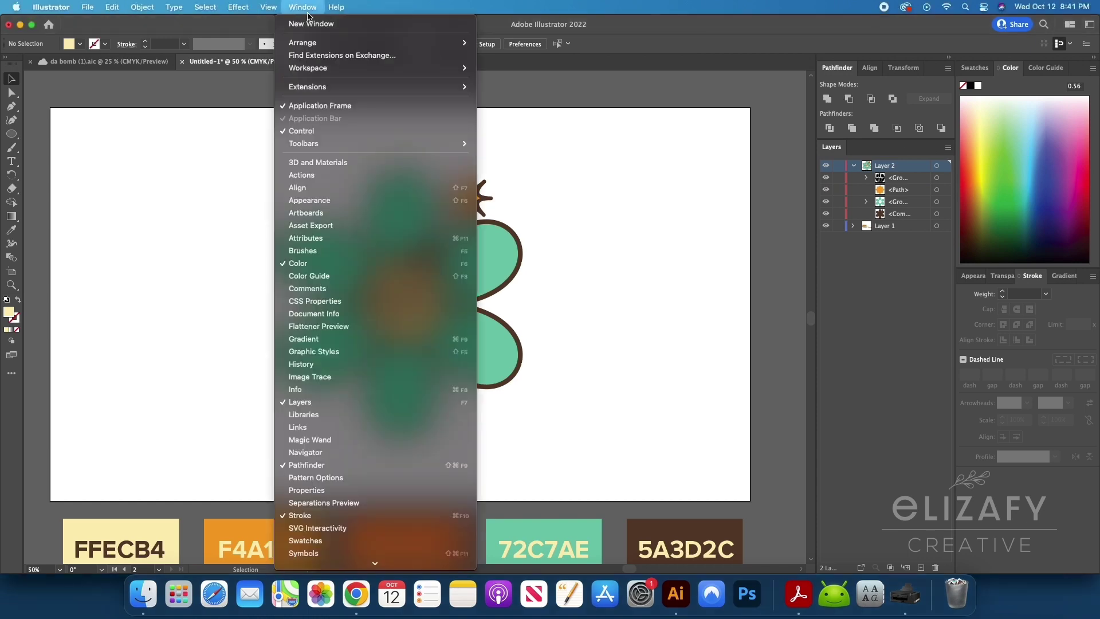
{"action": "left_click", "coordinate": [319, 176]}
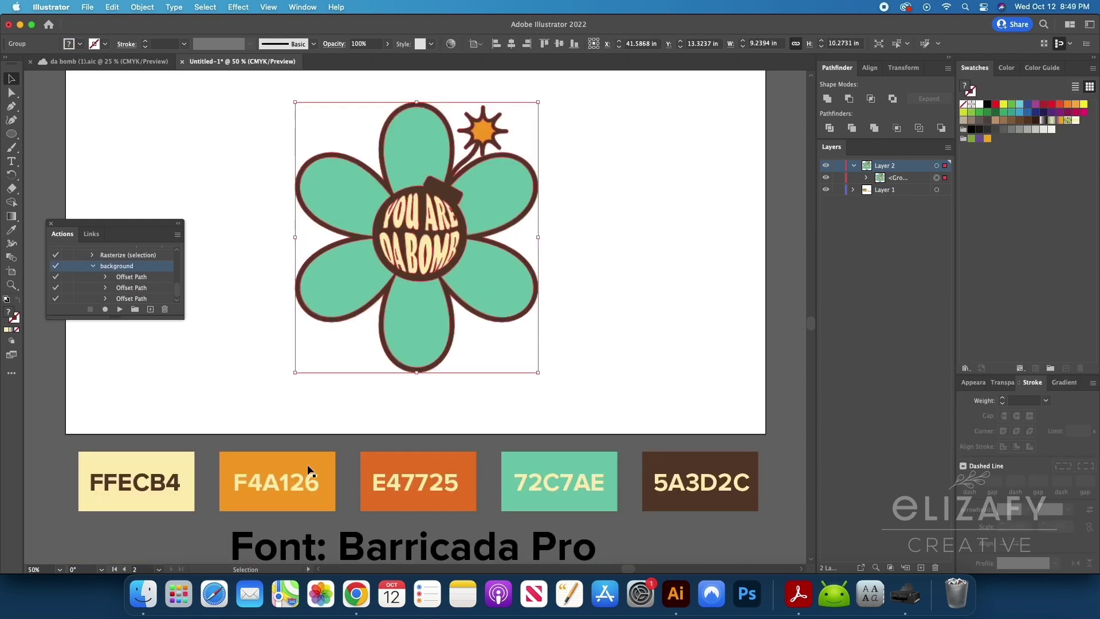
{"action": "left_click_drag", "start_coordinate": [307, 469], "coordinate": [589, 424]}
{"action": "left_click_drag", "start_coordinate": [453, 454], "coordinate": [1006, 261]}
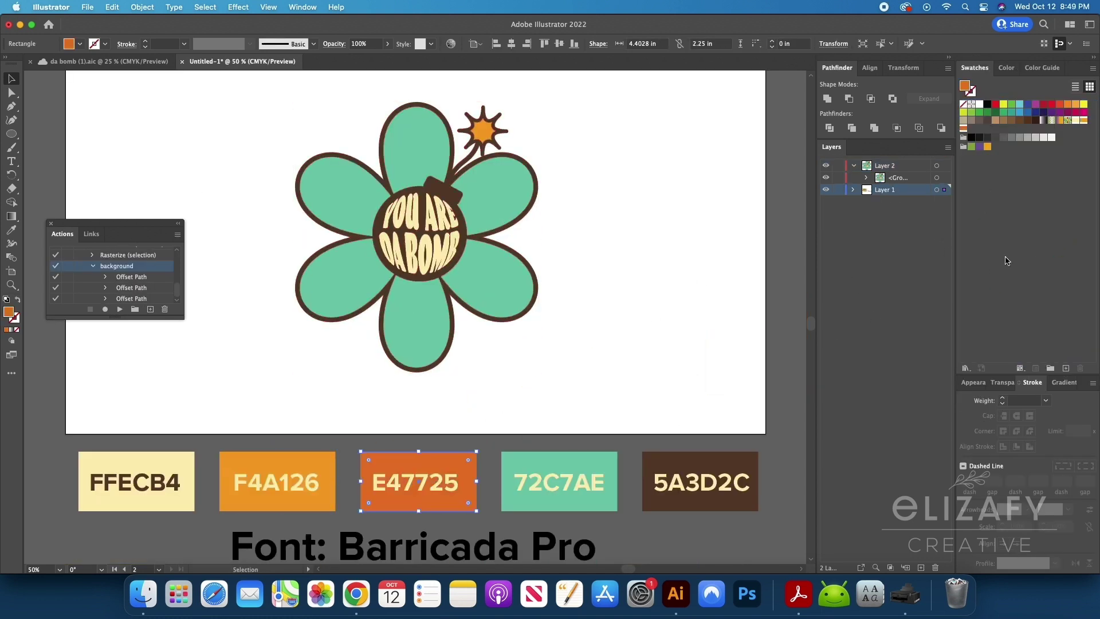
{"action": "left_click_drag", "start_coordinate": [607, 458], "coordinate": [1026, 216]}
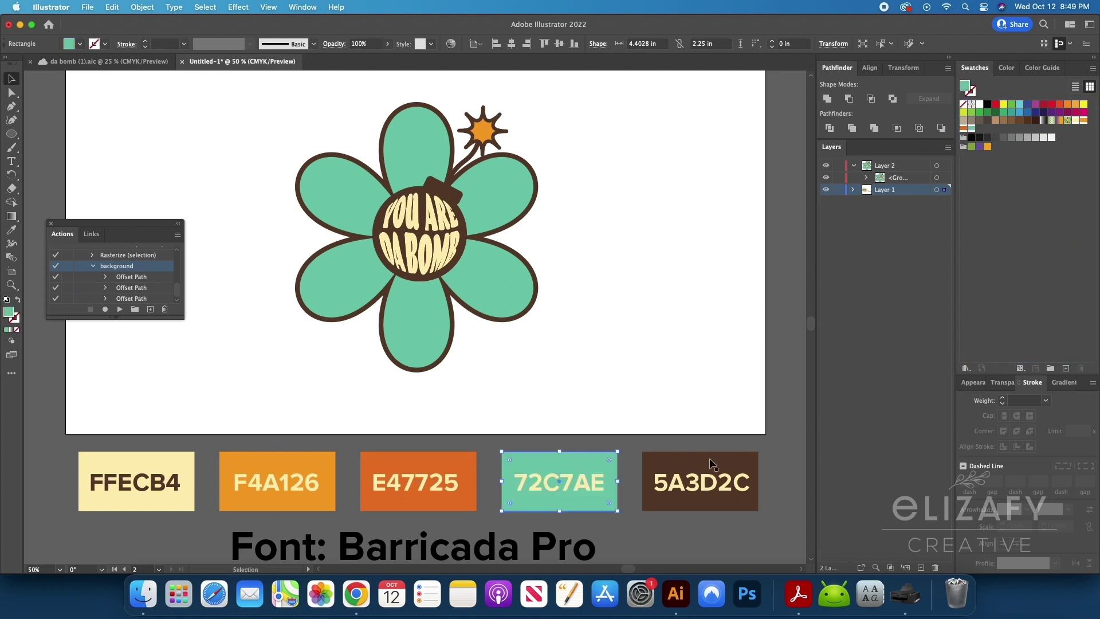
{"action": "left_click_drag", "start_coordinate": [710, 462], "coordinate": [1054, 216]}
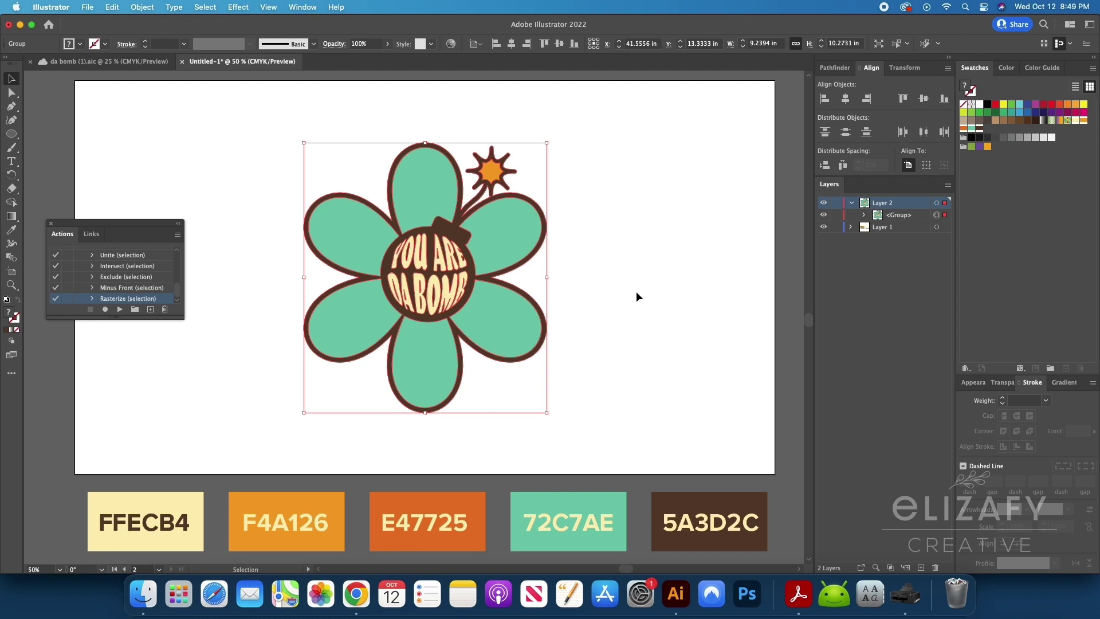
Paste a copy of the flower artwork behind the original, unite it, and check the silhouette with the original hidden temporarily
{"action": "key", "text": "a"}
{"action": "key", "text": "super+b"}
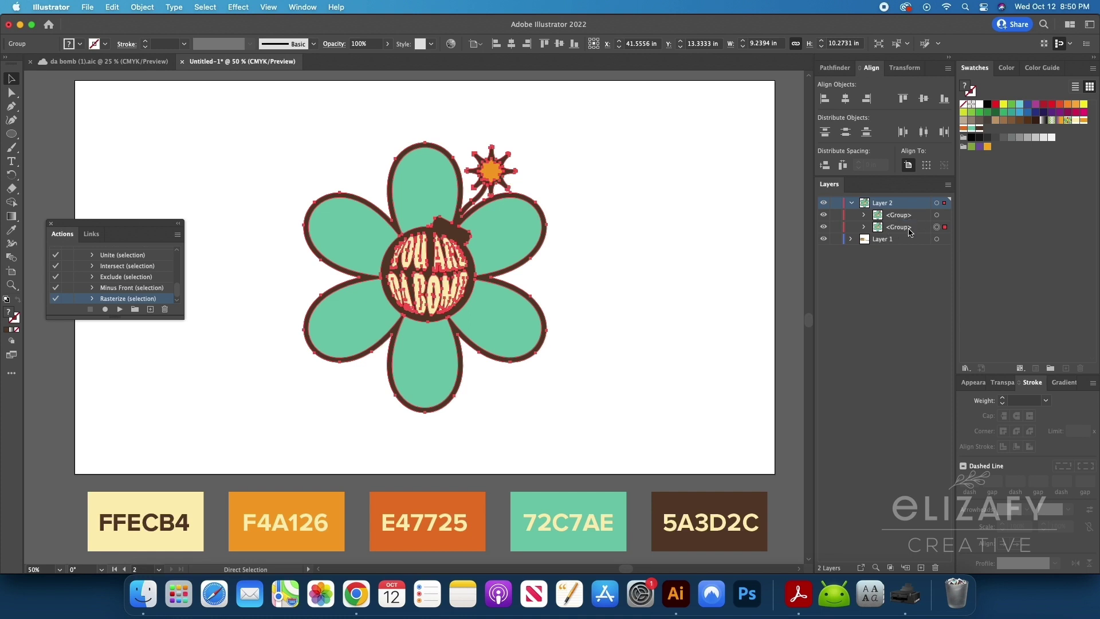
{"action": "left_click", "coordinate": [836, 74]}
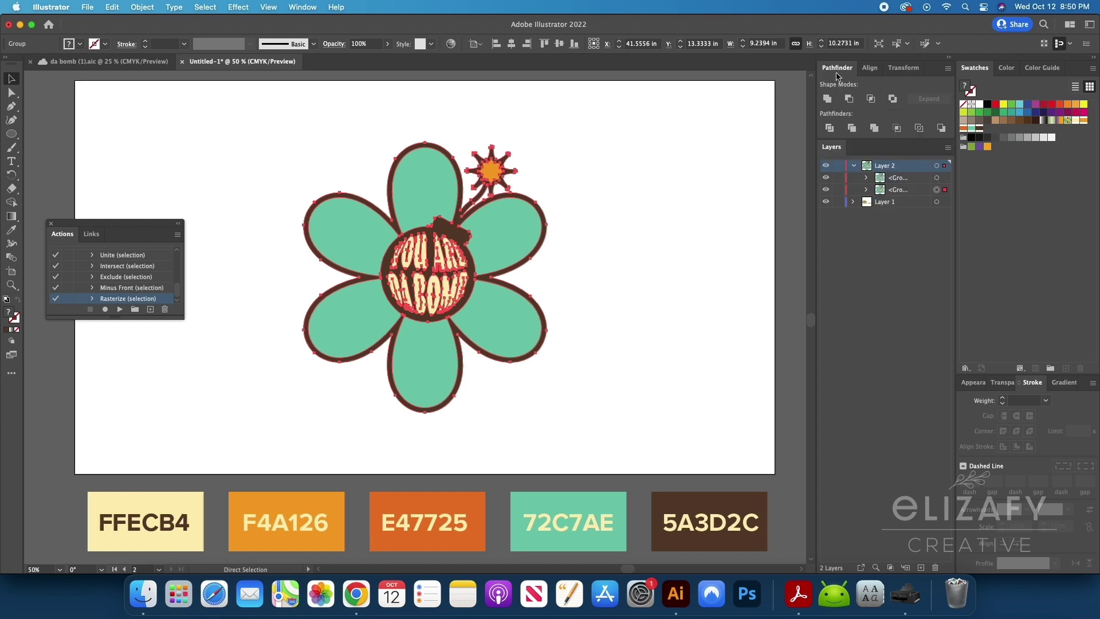
{"action": "left_click", "coordinate": [826, 99]}
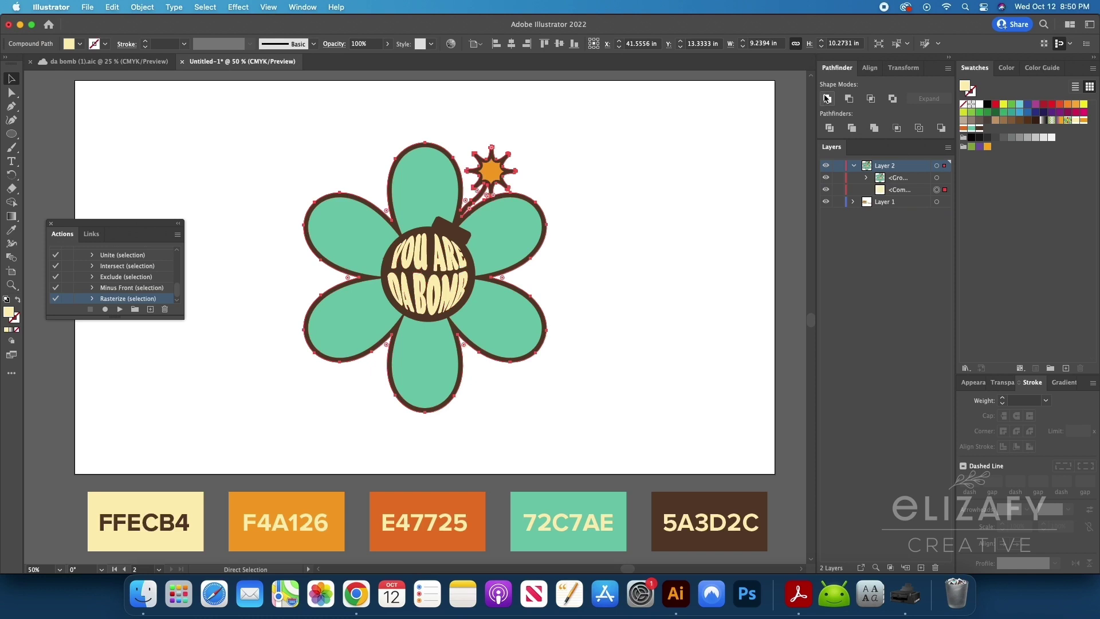
{"action": "left_click", "coordinate": [826, 177]}
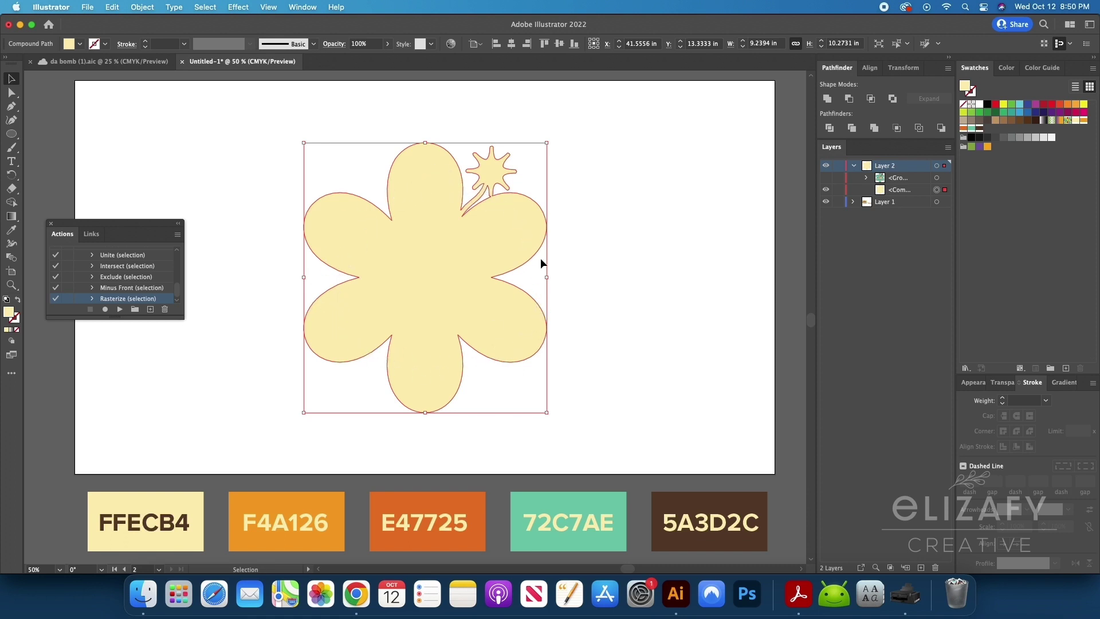
{"action": "left_click", "coordinate": [826, 178]}
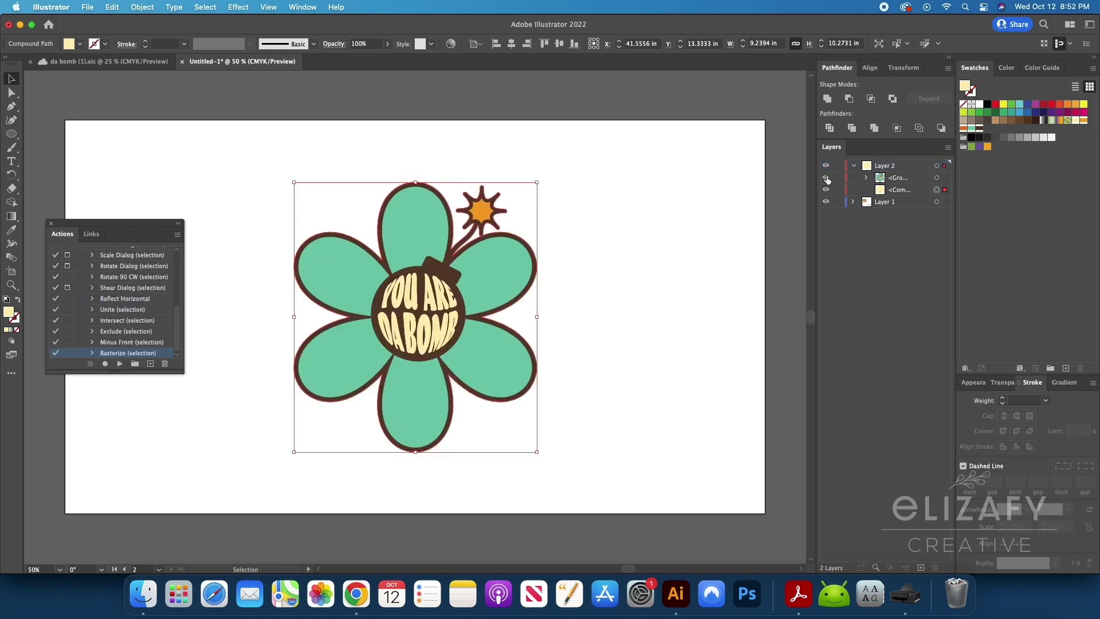
Create a new action named background in the Default Actions set and start recording it
{"action": "left_click", "coordinate": [150, 364]}
{"action": "type", "text": "back"}
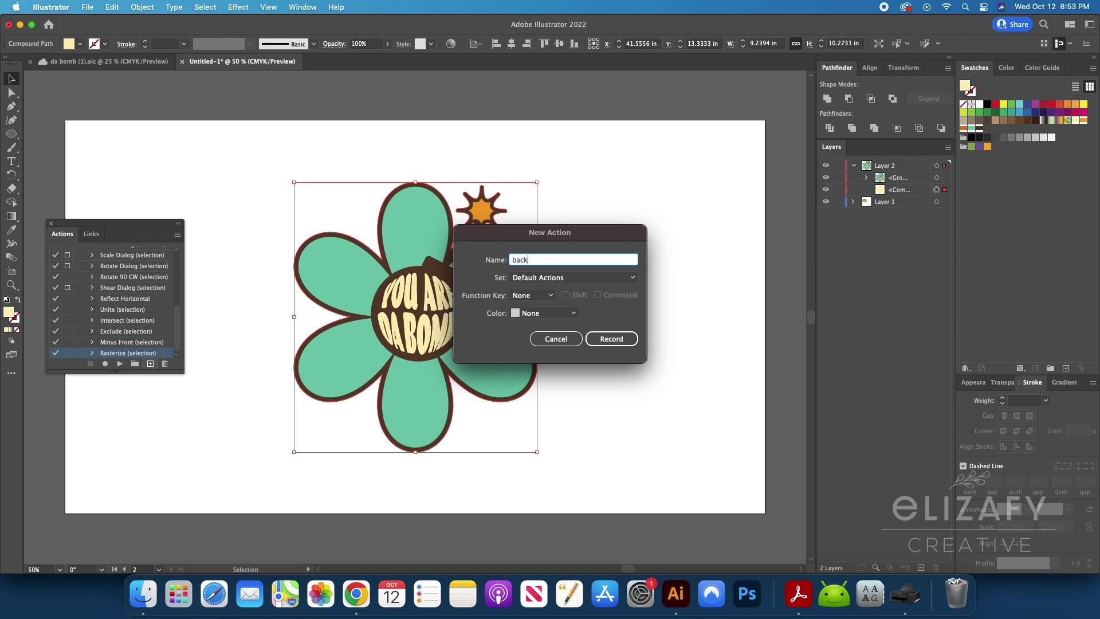
{"action": "type", "text": "ground"}
{"action": "key", "text": "Return"}
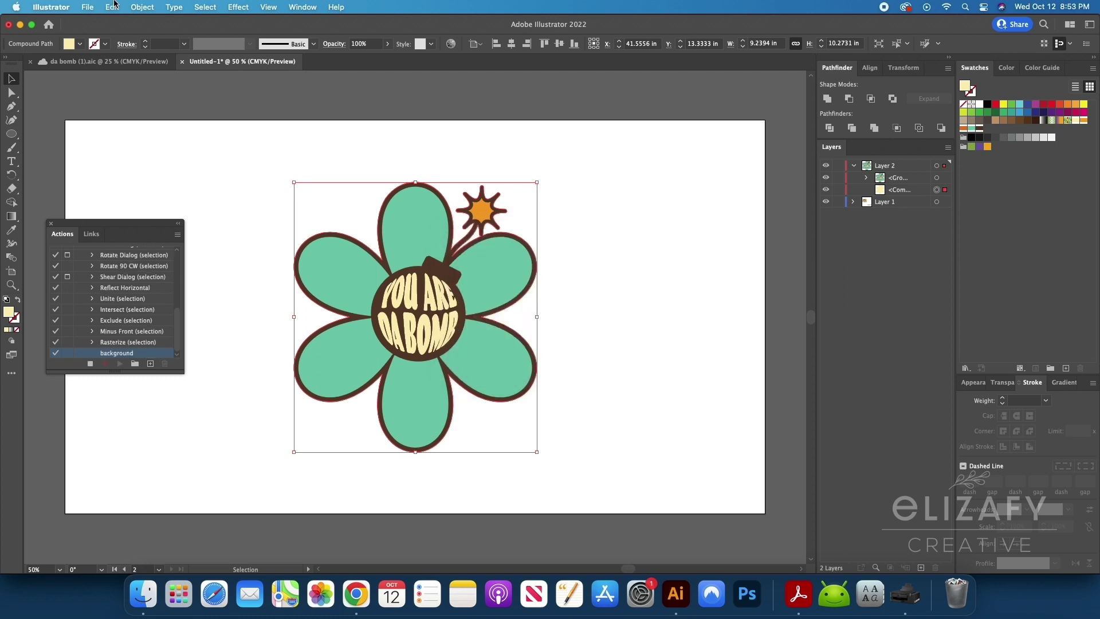
Offset the silhouette path by 0.5 in and fill the new path with the cream FFECB4 swatch
{"action": "left_click", "coordinate": [142, 7]}
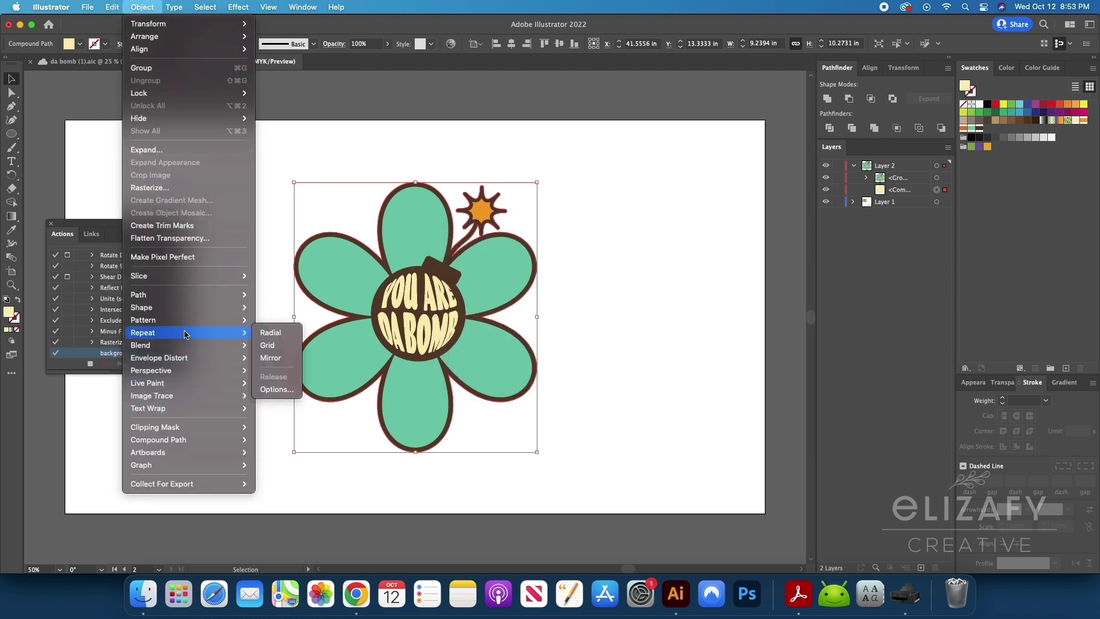
{"action": "mouse_move", "coordinate": [177, 294]}
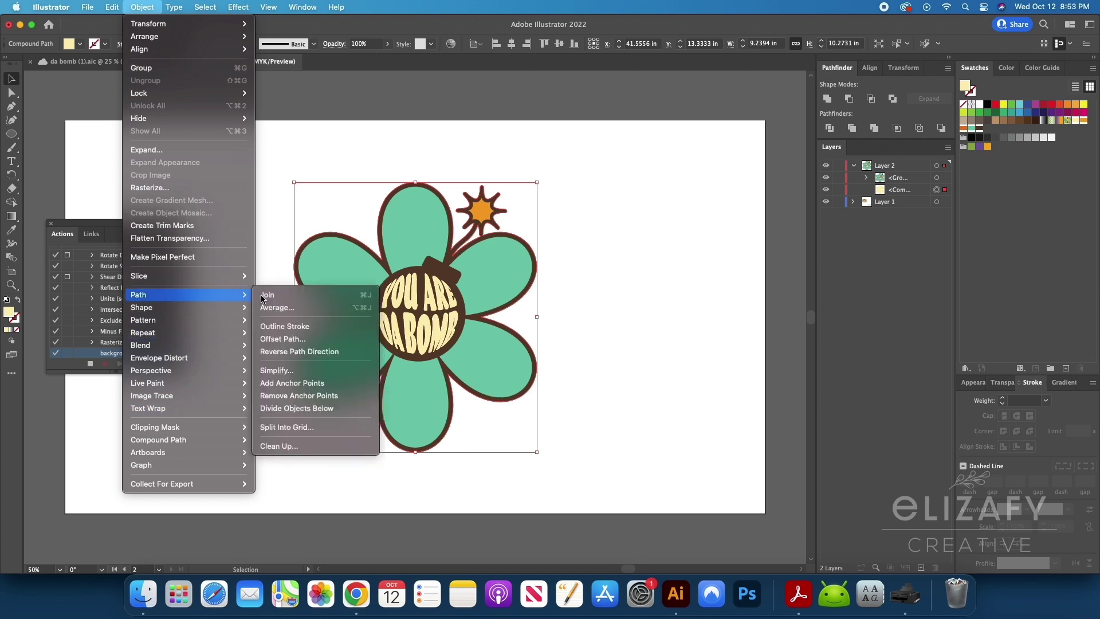
{"action": "left_click", "coordinate": [289, 342]}
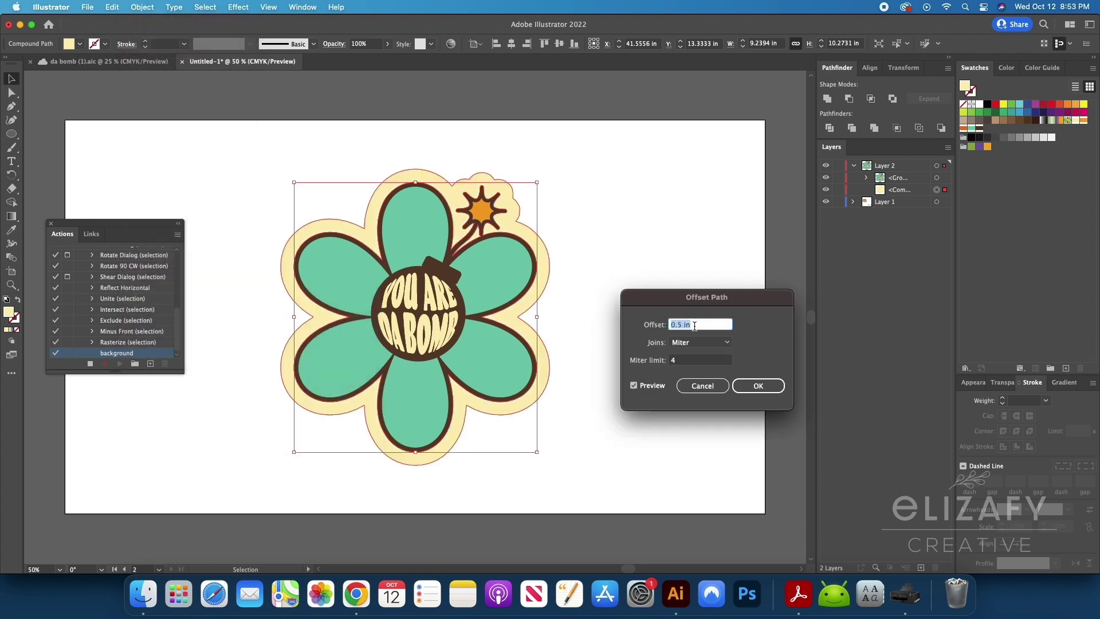
{"action": "left_click", "coordinate": [740, 391]}
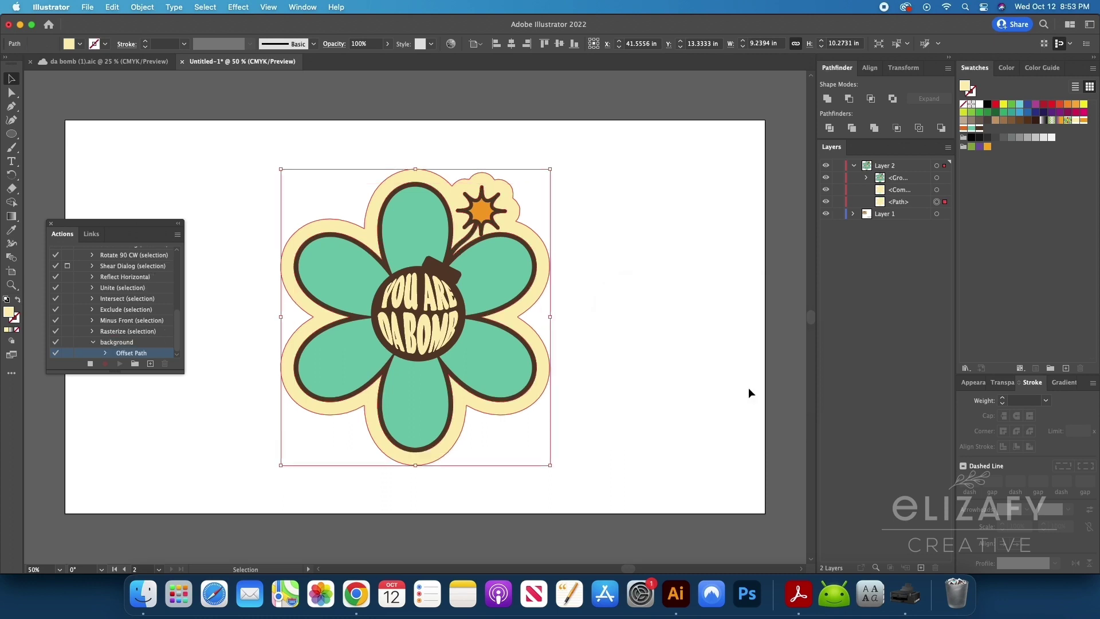
{"action": "left_click", "coordinate": [1075, 121]}
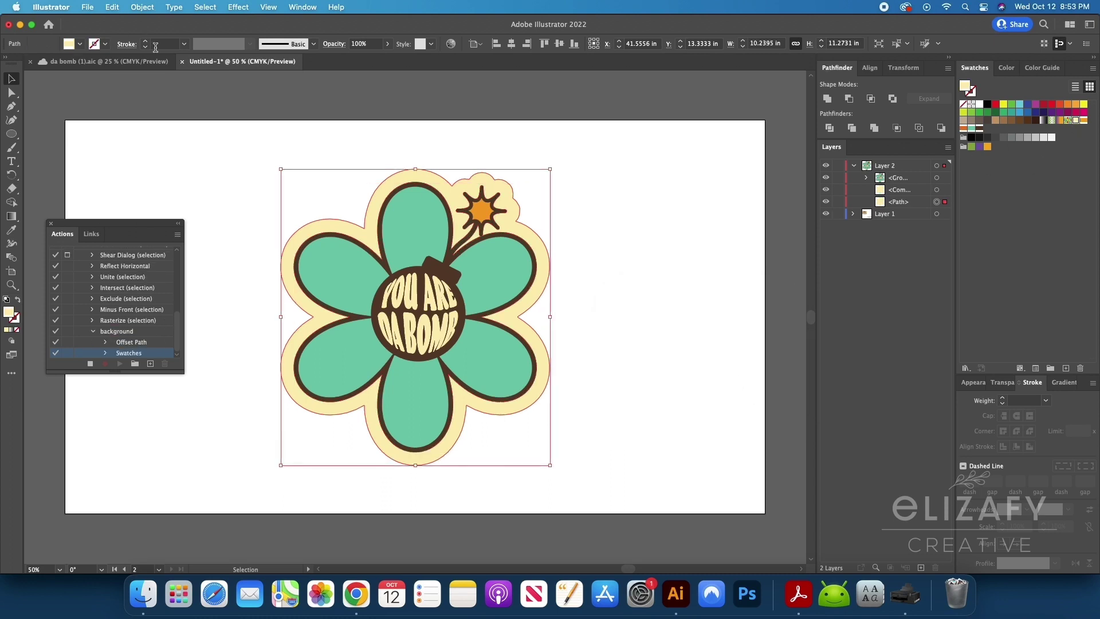
Offset the cream border path by 0.5 in and fill the new path with the light orange F4A126 swatch
{"action": "left_click", "coordinate": [134, 4]}
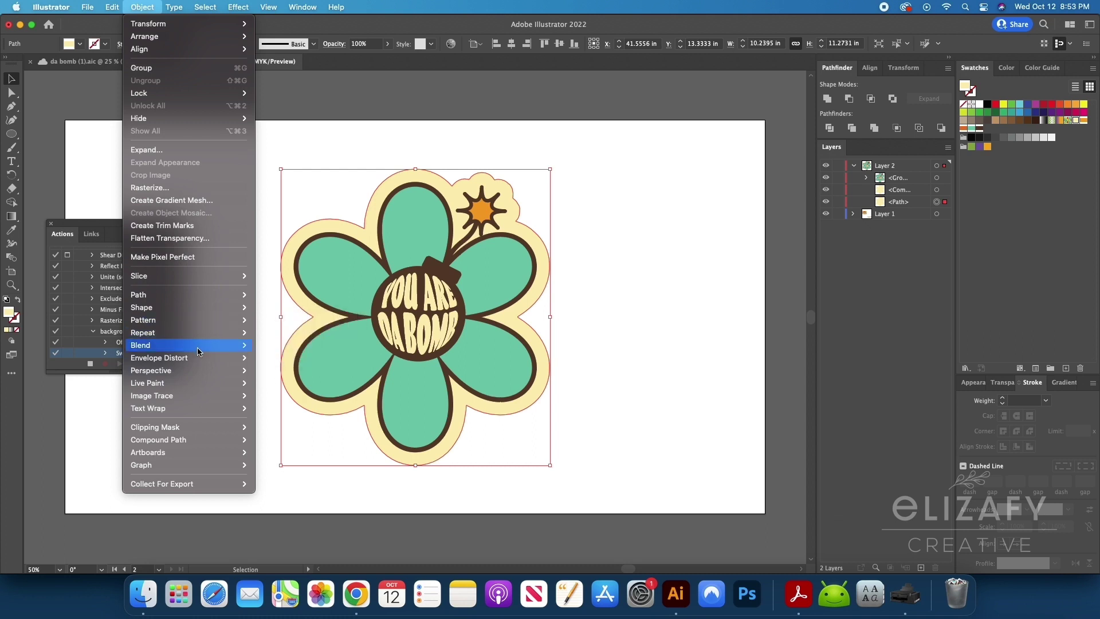
{"action": "mouse_move", "coordinate": [205, 308]}
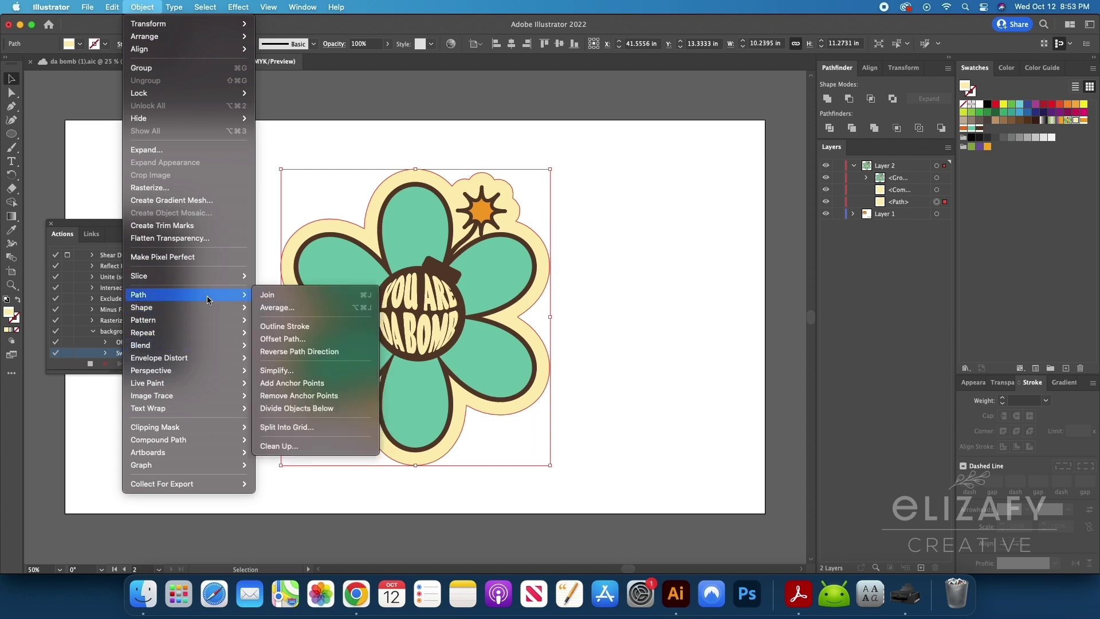
{"action": "left_click", "coordinate": [286, 339]}
{"action": "left_click", "coordinate": [781, 386]}
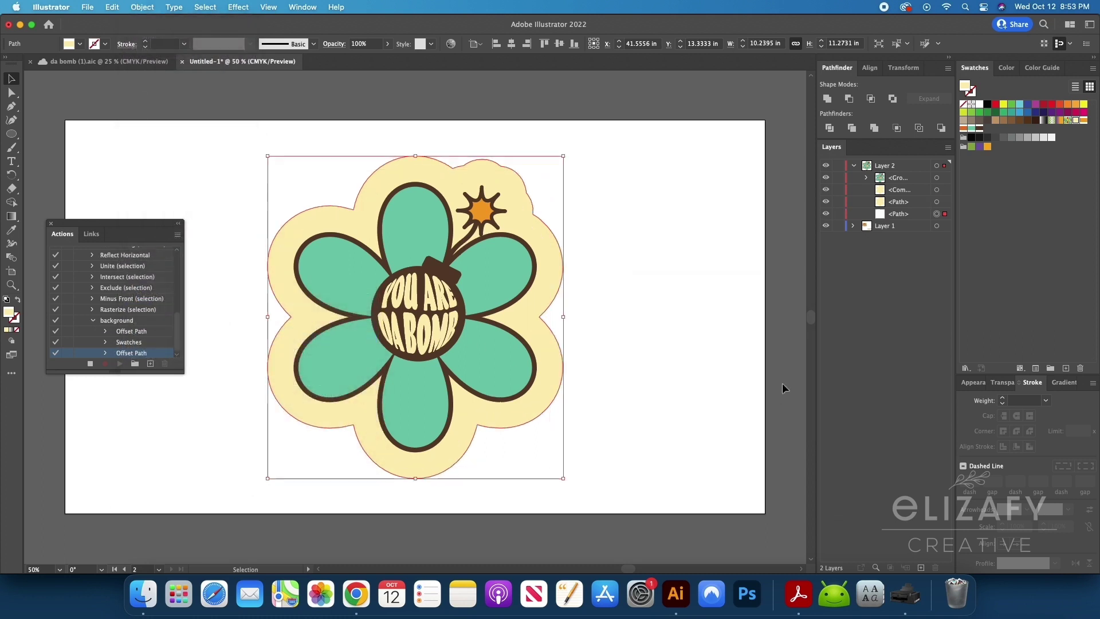
{"action": "left_click", "coordinate": [1084, 121]}
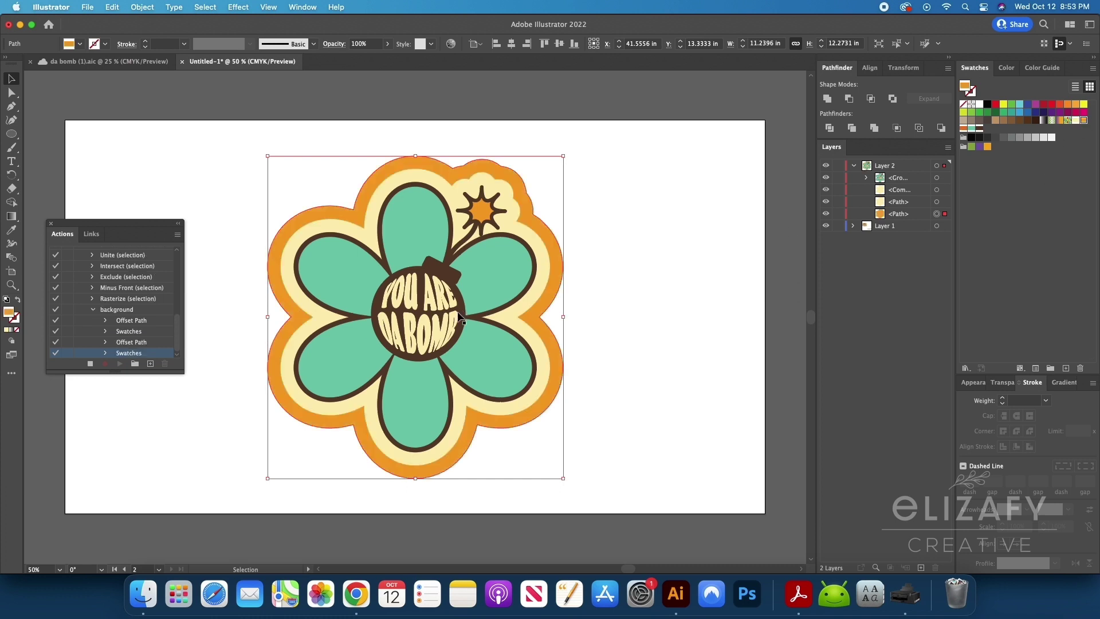
Offset the light orange path by 0.5 in, fill the new path with the dark orange E47725 swatch, and stop recording the action
{"action": "left_click", "coordinate": [143, 7]}
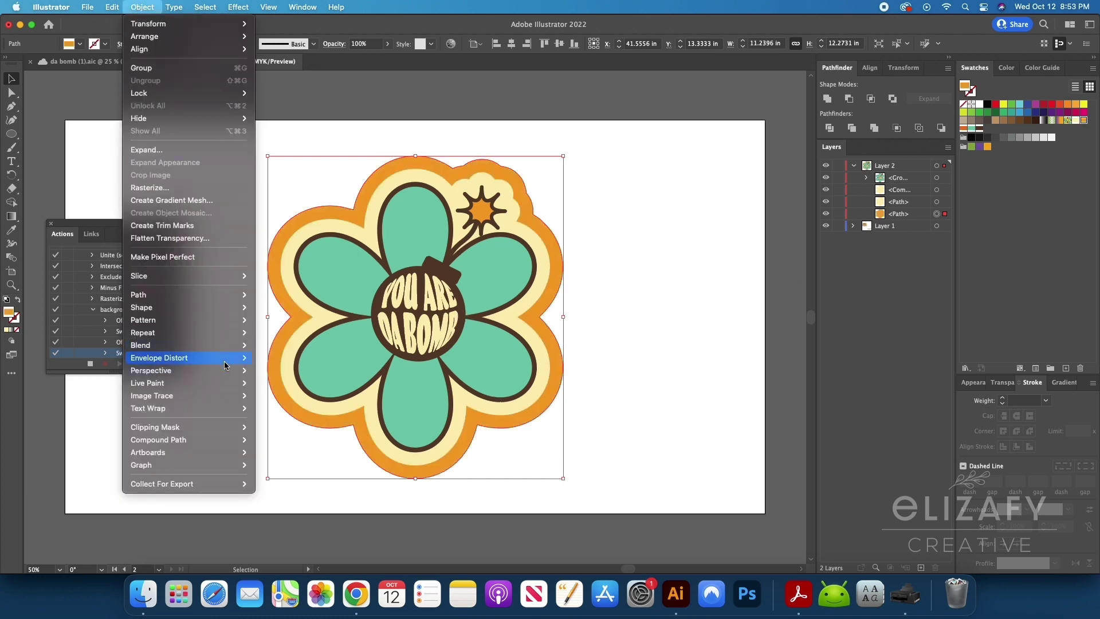
{"action": "mouse_move", "coordinate": [223, 294]}
{"action": "left_click", "coordinate": [298, 339]}
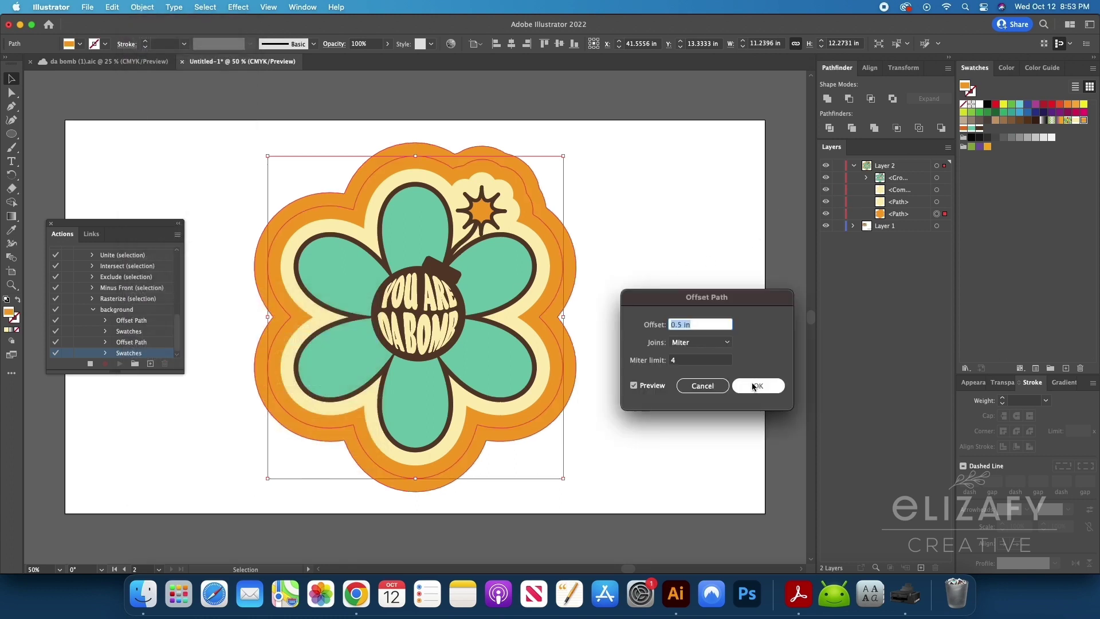
{"action": "left_click", "coordinate": [754, 385]}
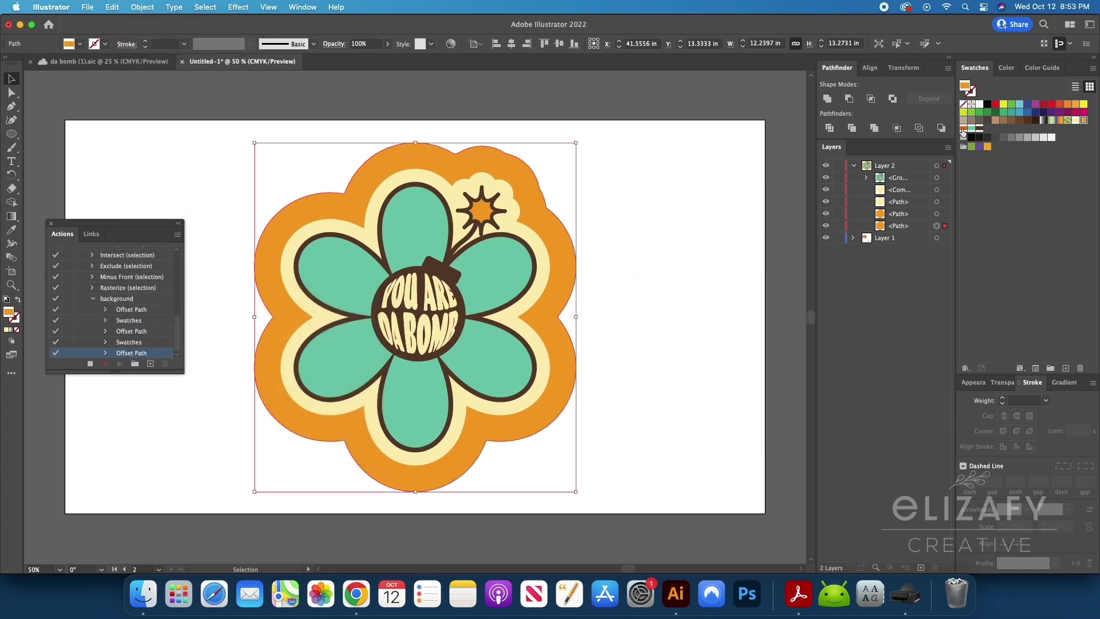
{"action": "left_click", "coordinate": [964, 129]}
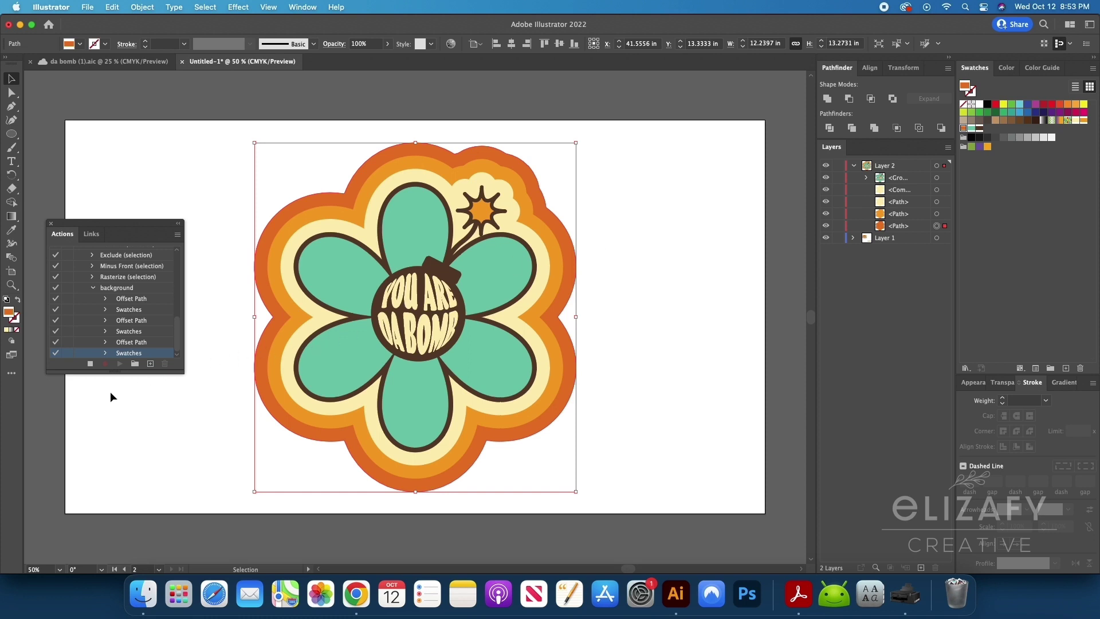
{"action": "left_click", "coordinate": [90, 365]}
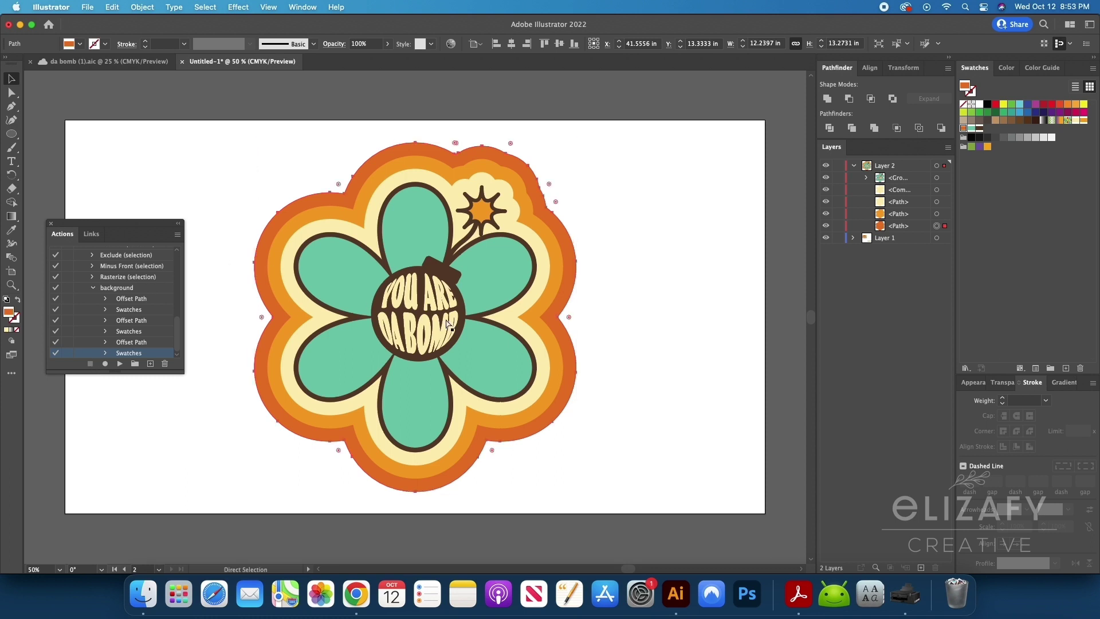
Play the background action repeatedly on the outermost path until the striped borders cover the whole artboard
{"action": "key", "text": "super+minus"}
{"action": "key", "text": "super+minus"}
{"action": "key", "text": "super+plus"}
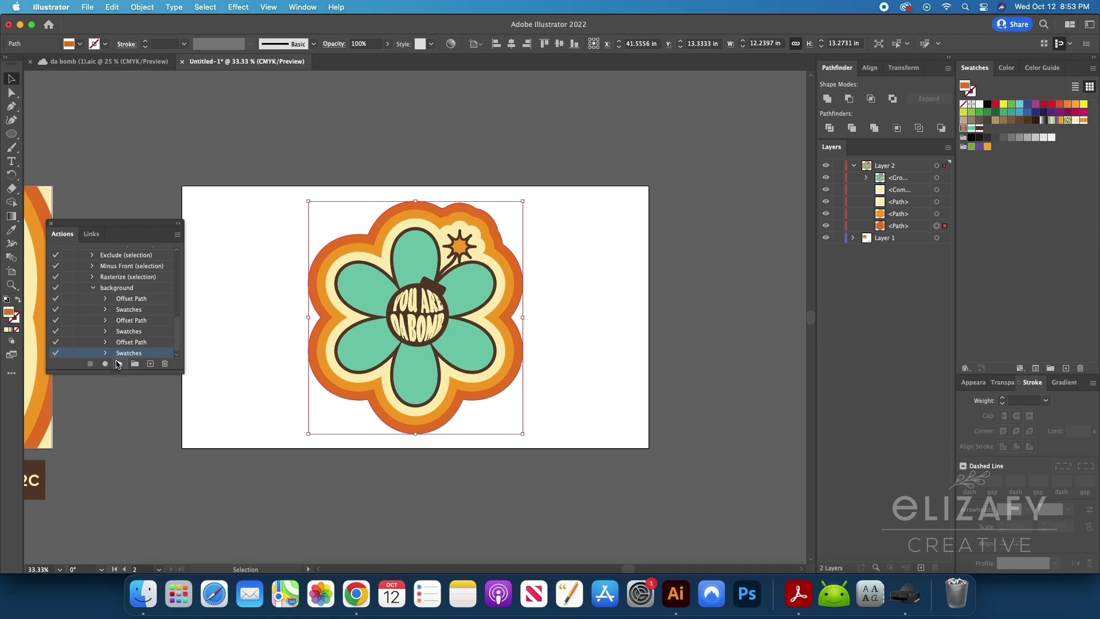
{"action": "left_click", "coordinate": [118, 364]}
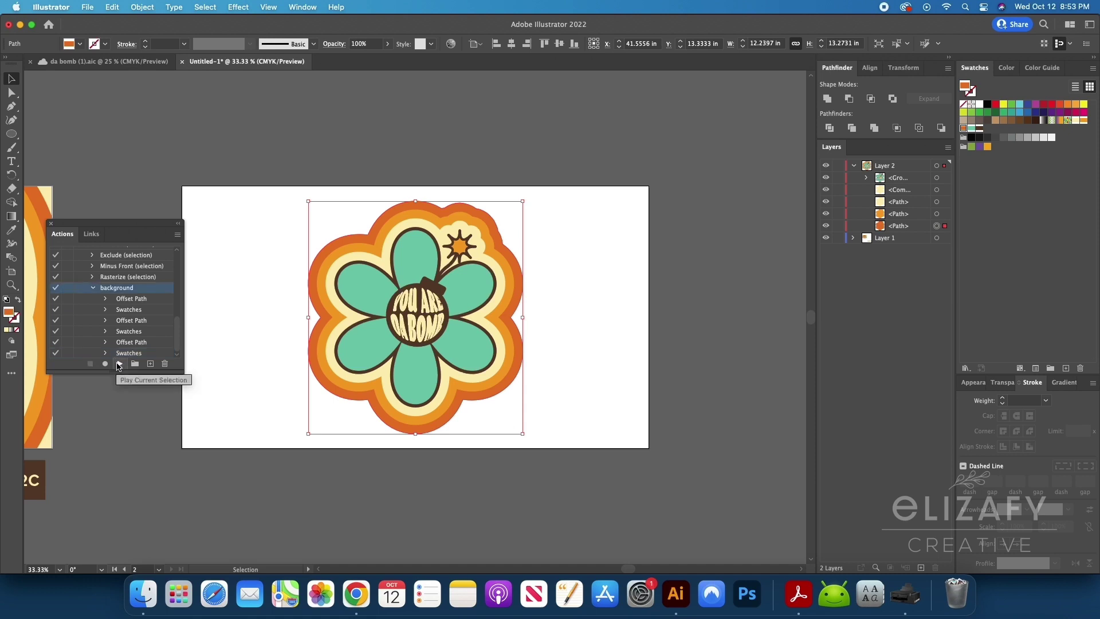
{"action": "left_click", "coordinate": [119, 364]}
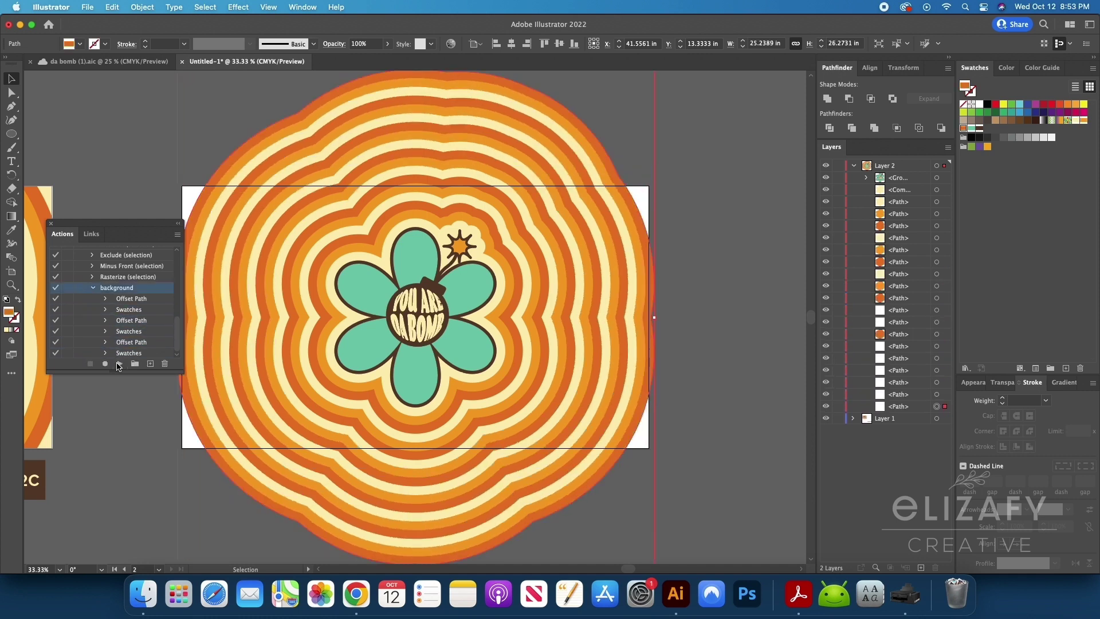
{"action": "left_click", "coordinate": [700, 236]}
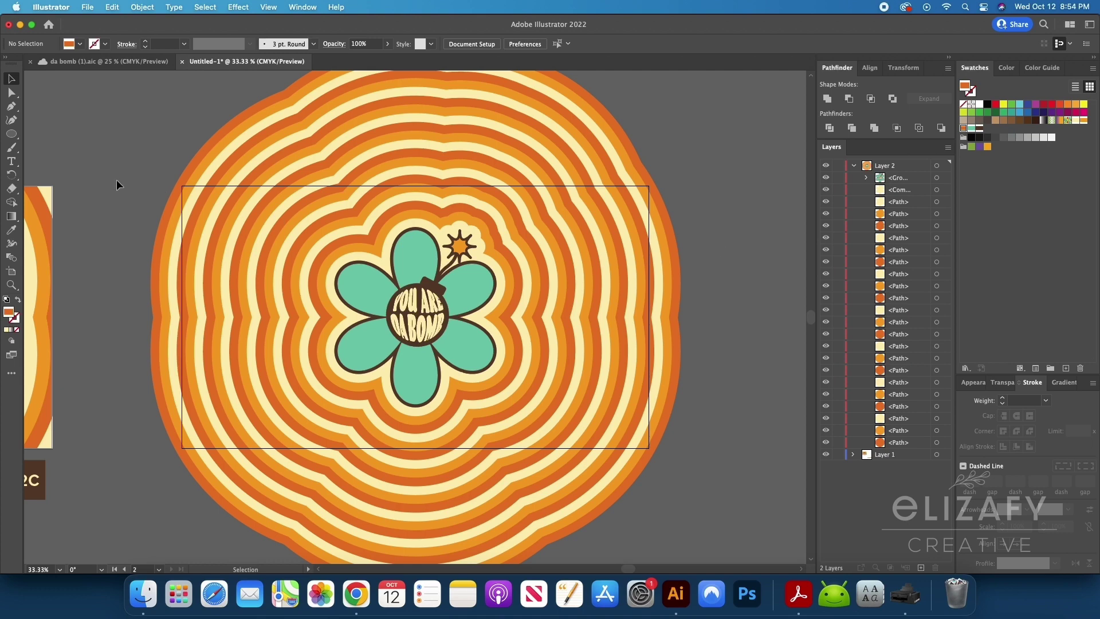
Create a 26.6667 by 15 in rectangle and center it horizontally and vertically on the artboard
{"action": "left_click", "coordinate": [10, 133]}
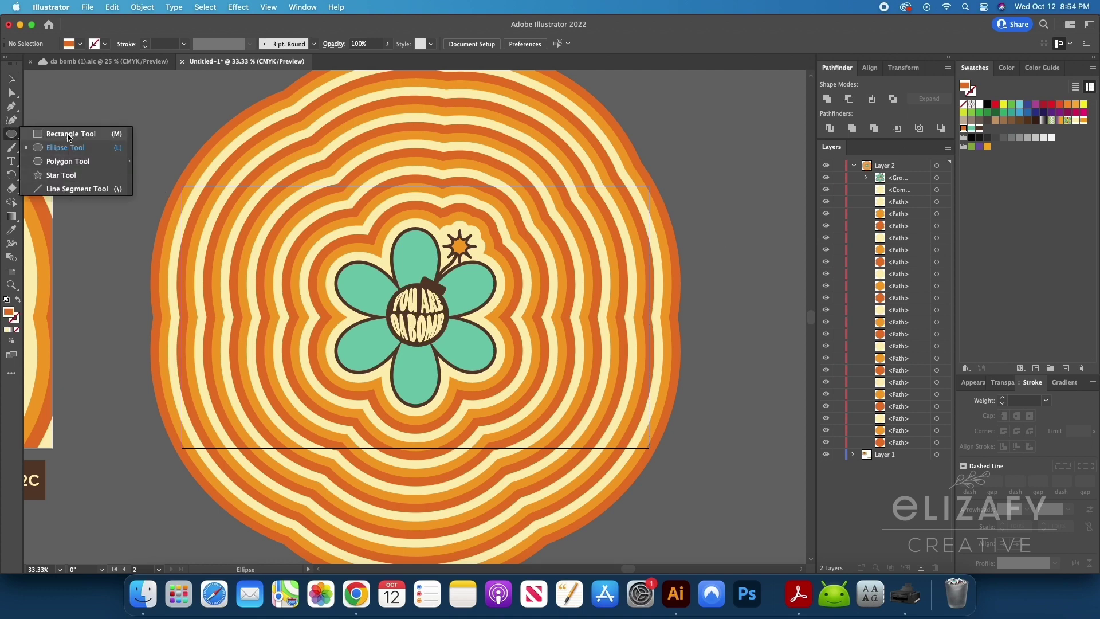
{"action": "left_click", "coordinate": [68, 137]}
{"action": "left_click", "coordinate": [140, 234]}
{"action": "key", "text": "Tab"}
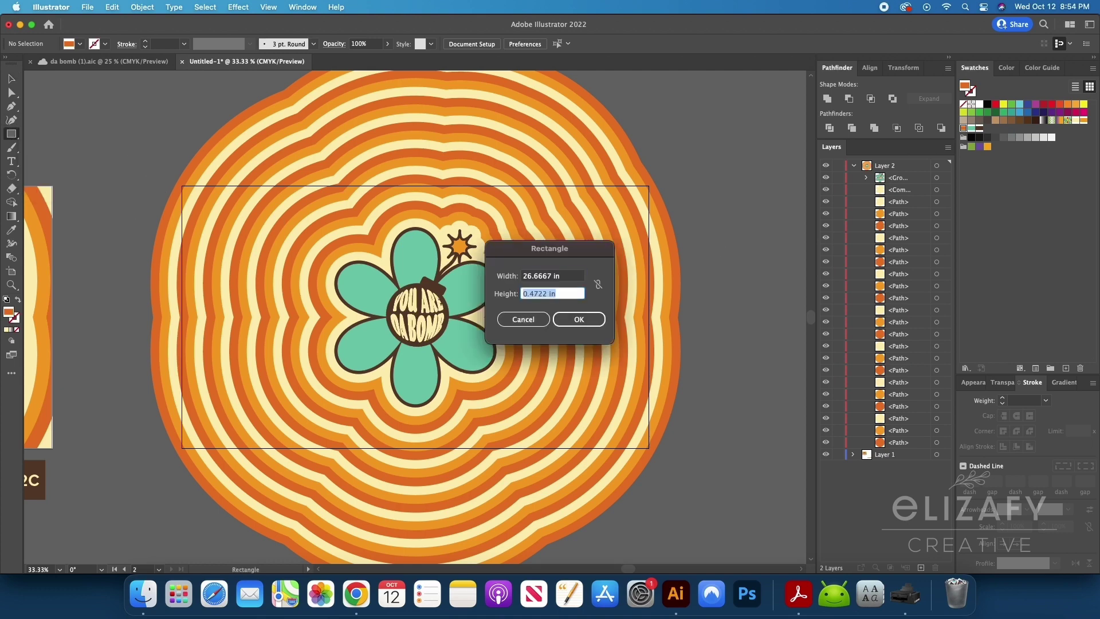
{"action": "type", "text": "15"}
{"action": "key", "text": "Return"}
{"action": "left_click", "coordinate": [870, 68]}
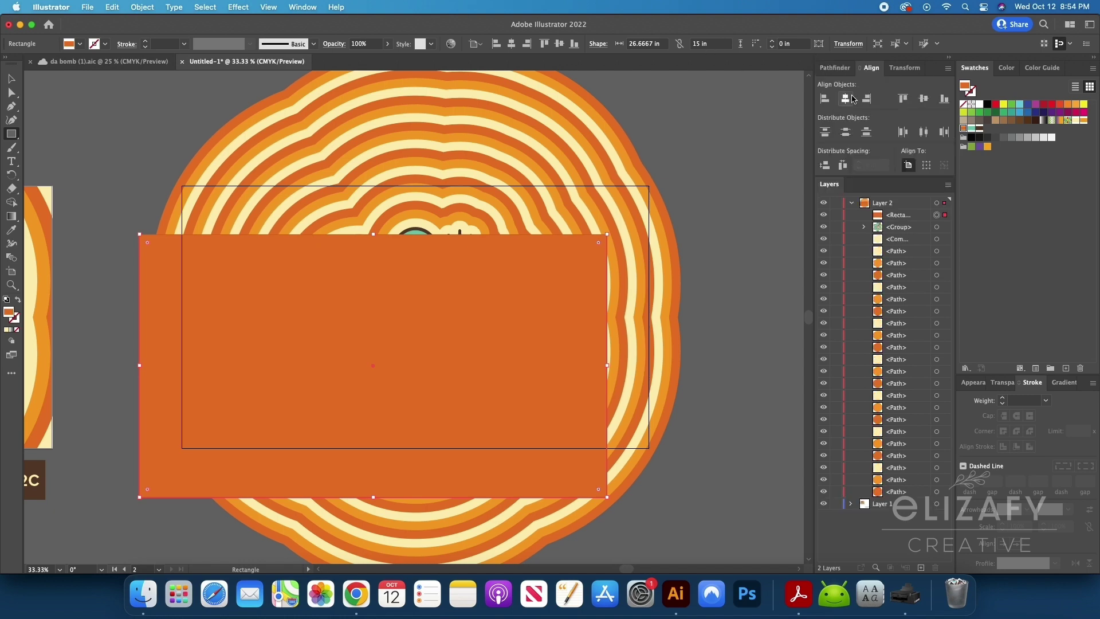
{"action": "left_click", "coordinate": [844, 99]}
{"action": "left_click", "coordinate": [923, 99]}
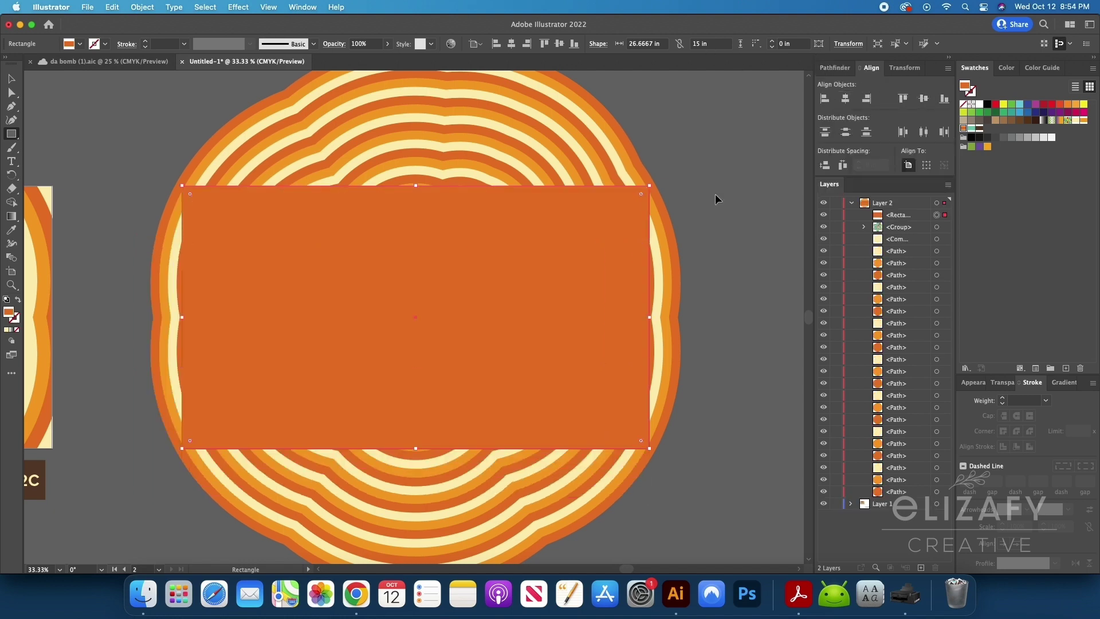
Select all the artwork and make a clipping mask from the rectangle to trim the stripes to the artboard
{"action": "key", "text": "v"}
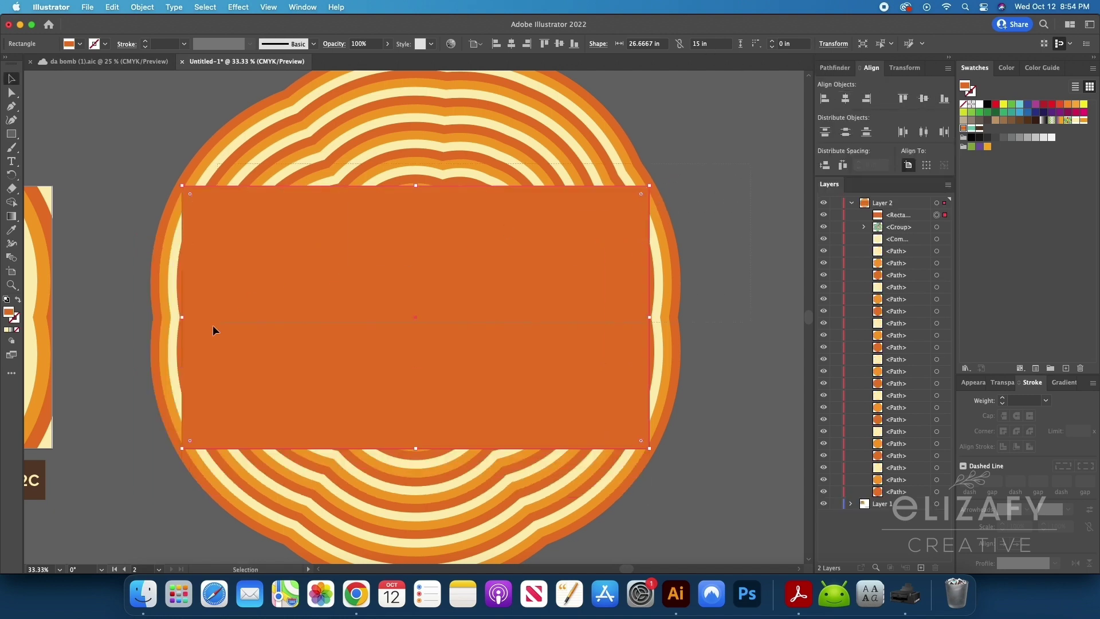
{"action": "key", "text": "super+a"}
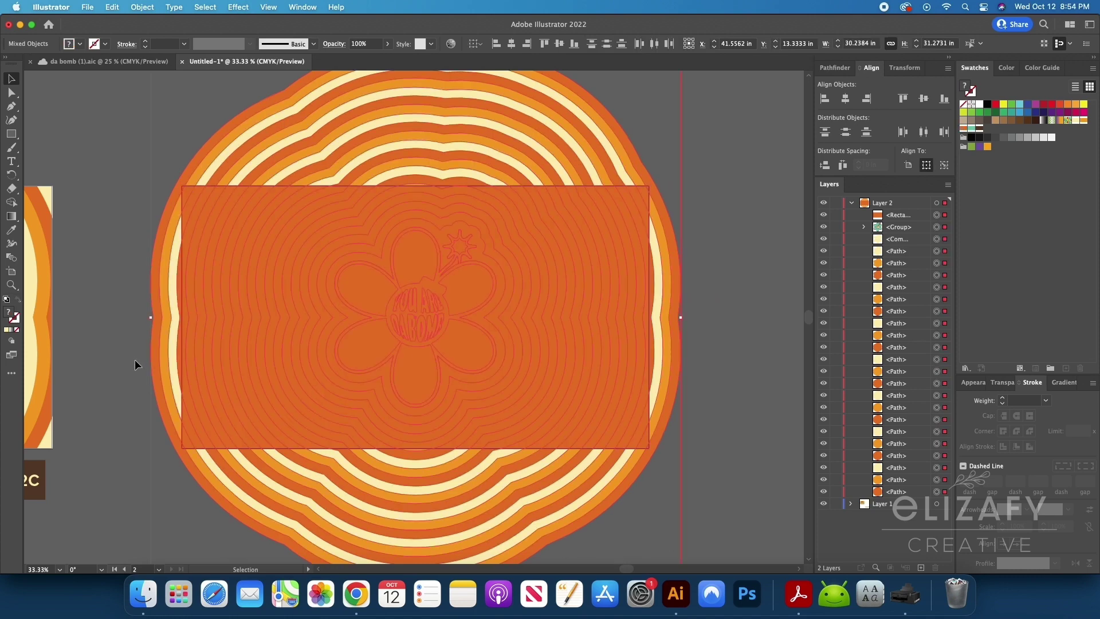
{"action": "key", "text": "a"}
{"action": "key", "text": "super+7"}
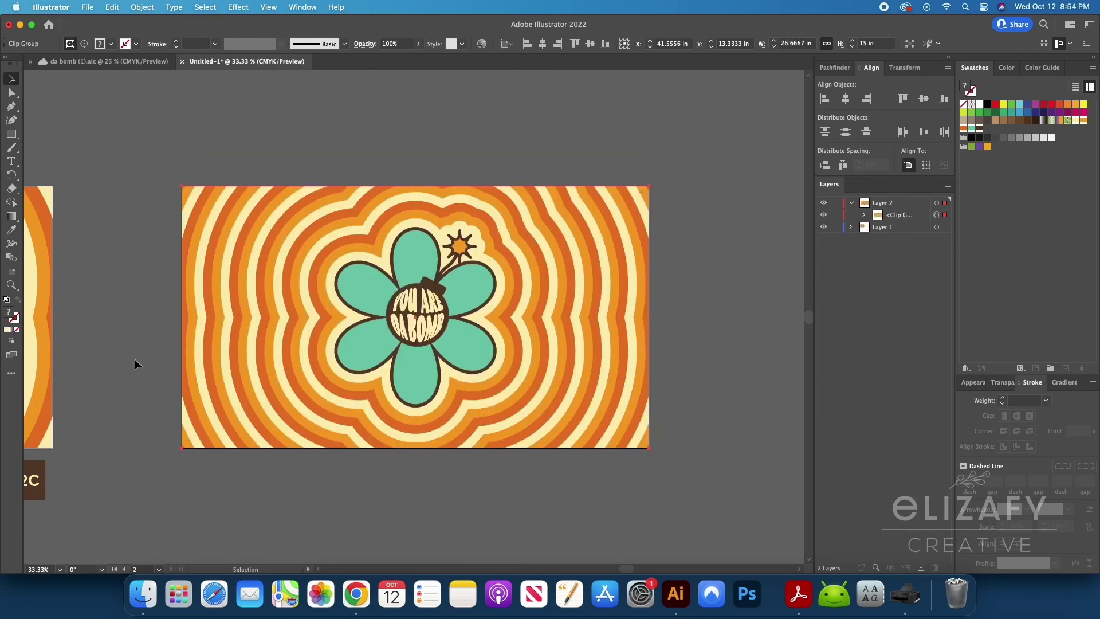
{"action": "left_click", "coordinate": [706, 271]}
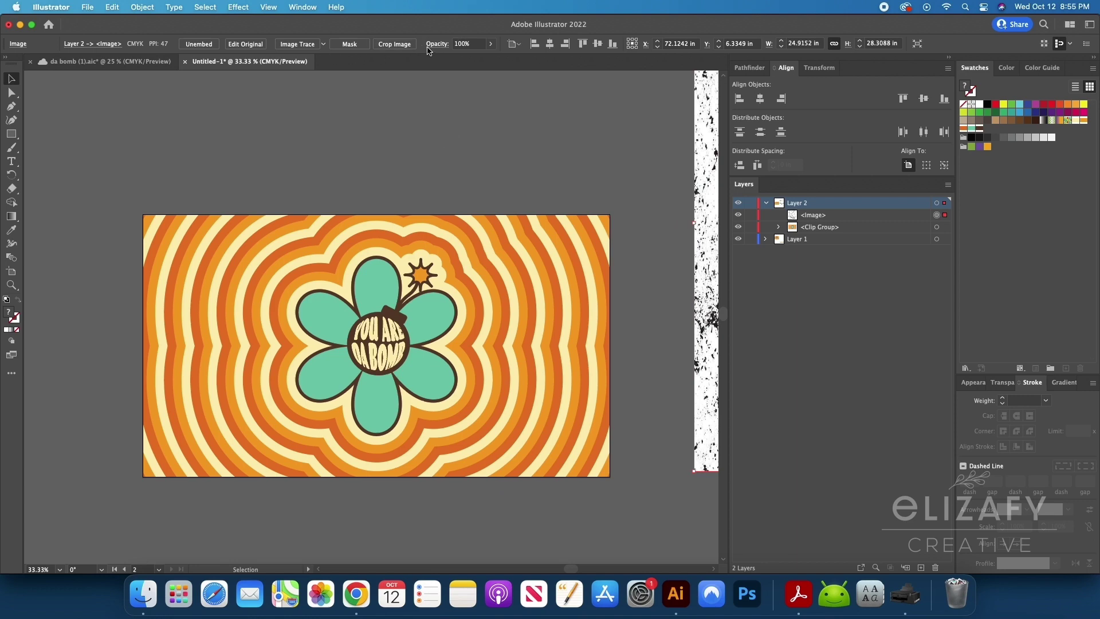
{"action": "left_click", "coordinate": [437, 44]}
{"action": "left_click", "coordinate": [344, 63]}
{"action": "left_click", "coordinate": [344, 177]}
{"action": "left_click", "coordinate": [496, 177]}
Move the grunge texture image over the flower artwork and scale it up to about 29.1 by 33.1 in to cover the artboard
{"action": "scroll", "coordinate": [300, 166], "scroll_direction": "right", "scroll_amount": 10}
{"action": "key", "text": "super+minus"}
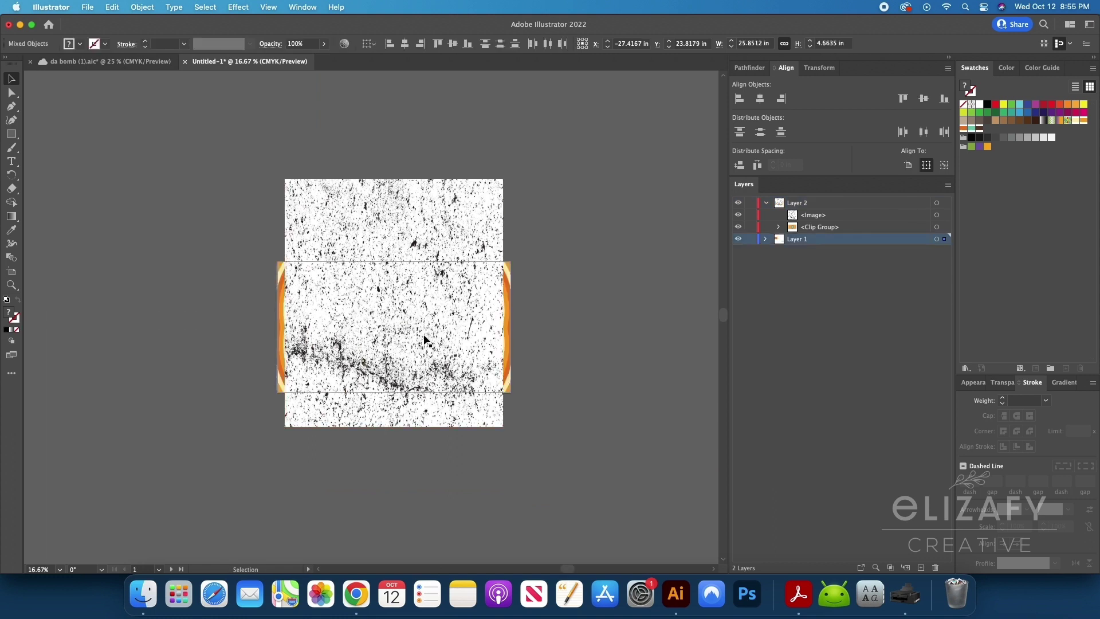
{"action": "left_click", "coordinate": [403, 264]}
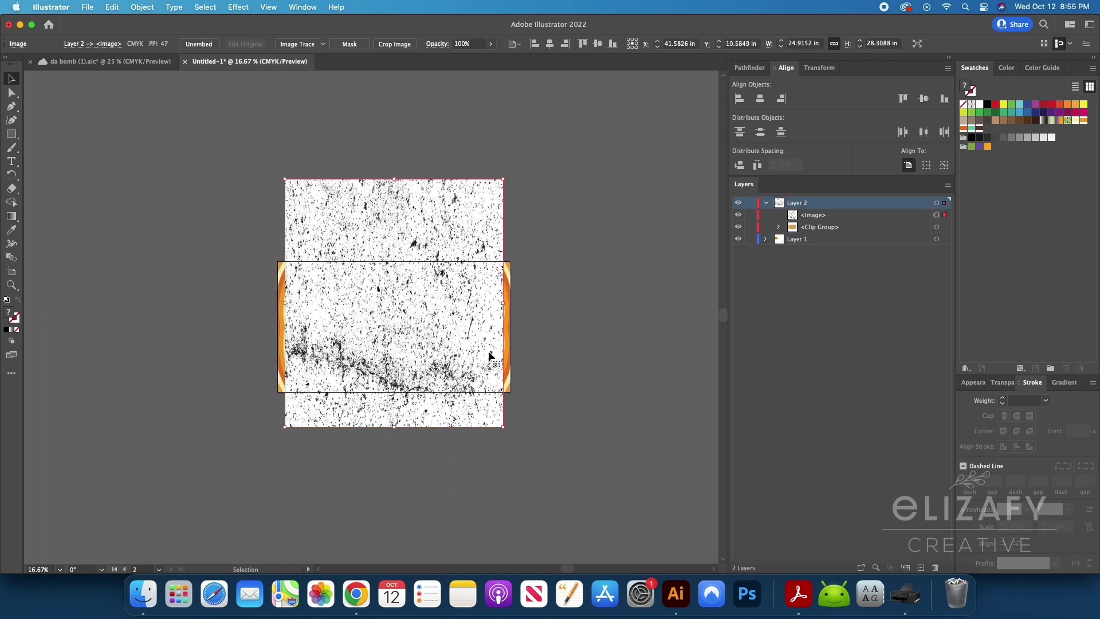
{"action": "left_click_drag", "start_coordinate": [394, 426], "coordinate": [394, 469]}
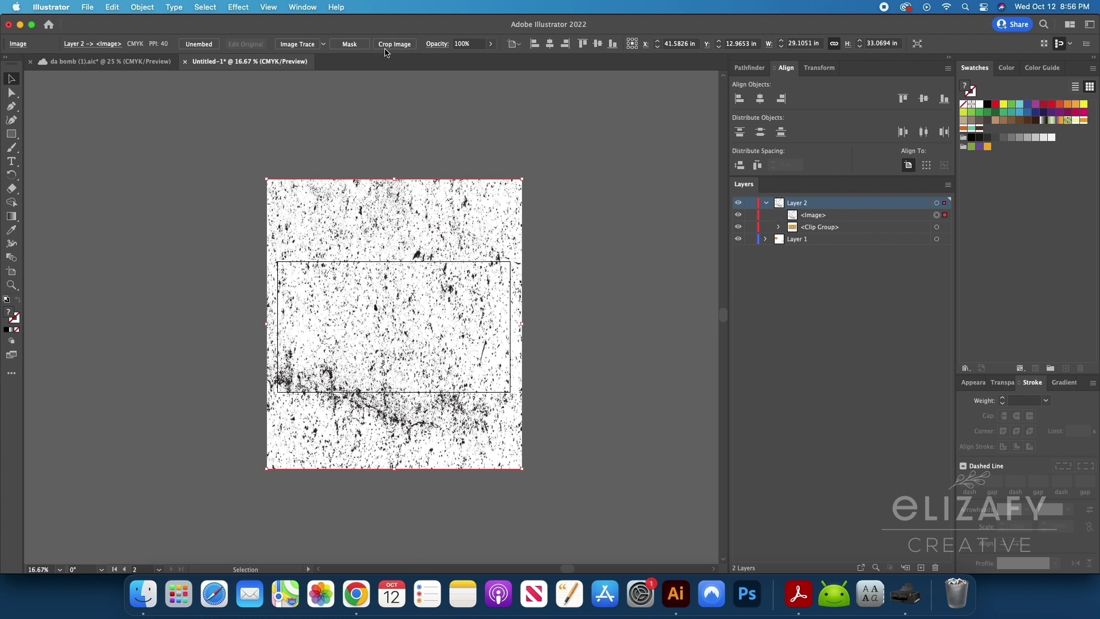
Try the Darken and Multiply blending modes on the texture image
{"action": "left_click", "coordinate": [437, 48]}
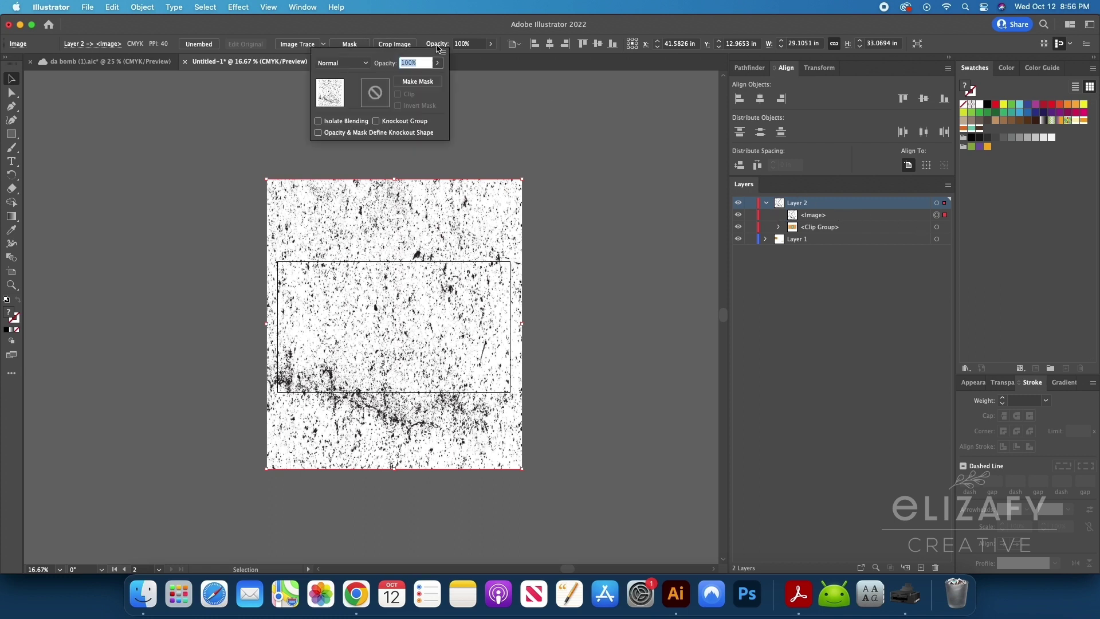
{"action": "left_click", "coordinate": [329, 63]}
{"action": "left_click", "coordinate": [338, 91]}
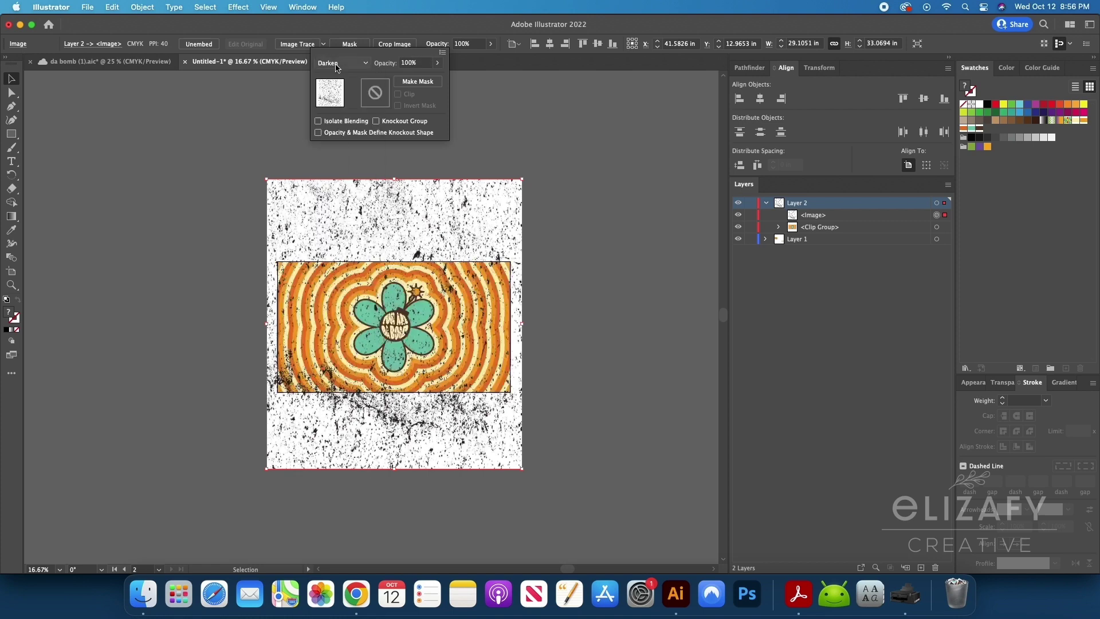
{"action": "left_click", "coordinate": [337, 64]}
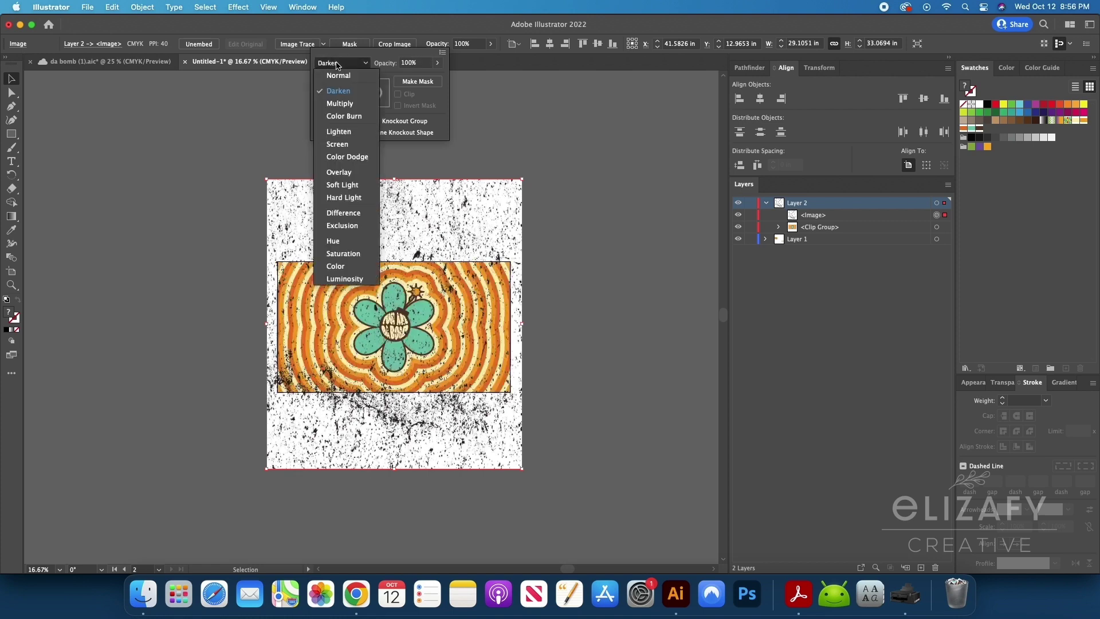
{"action": "left_click", "coordinate": [348, 104]}
{"action": "left_click", "coordinate": [504, 269]}
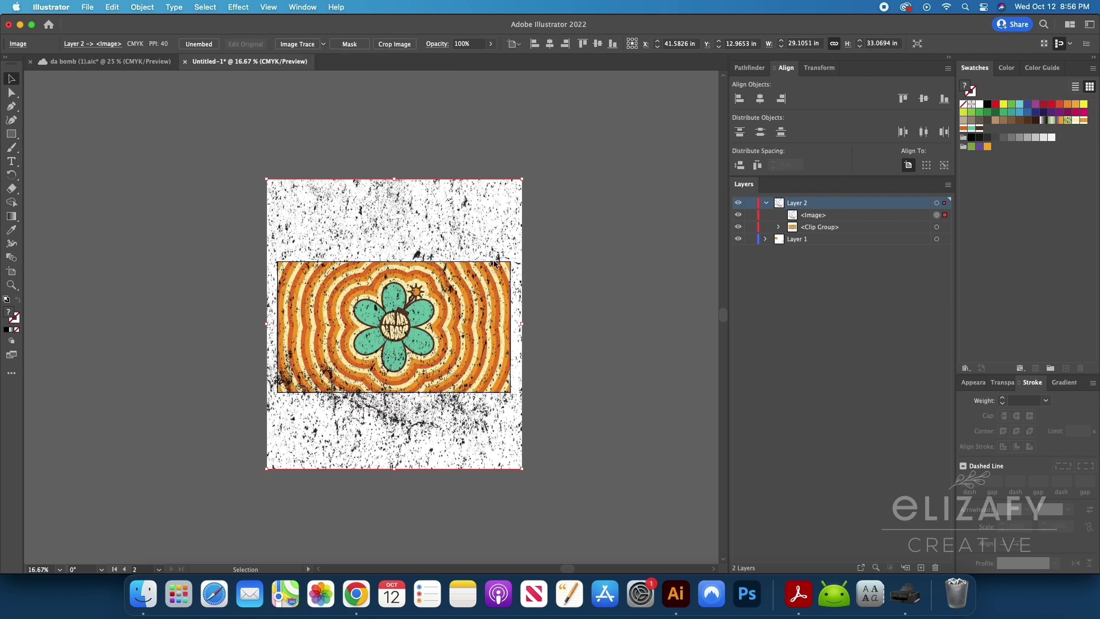
{"action": "scroll", "coordinate": [455, 282], "scroll_direction": "up", "scroll_amount": 3}
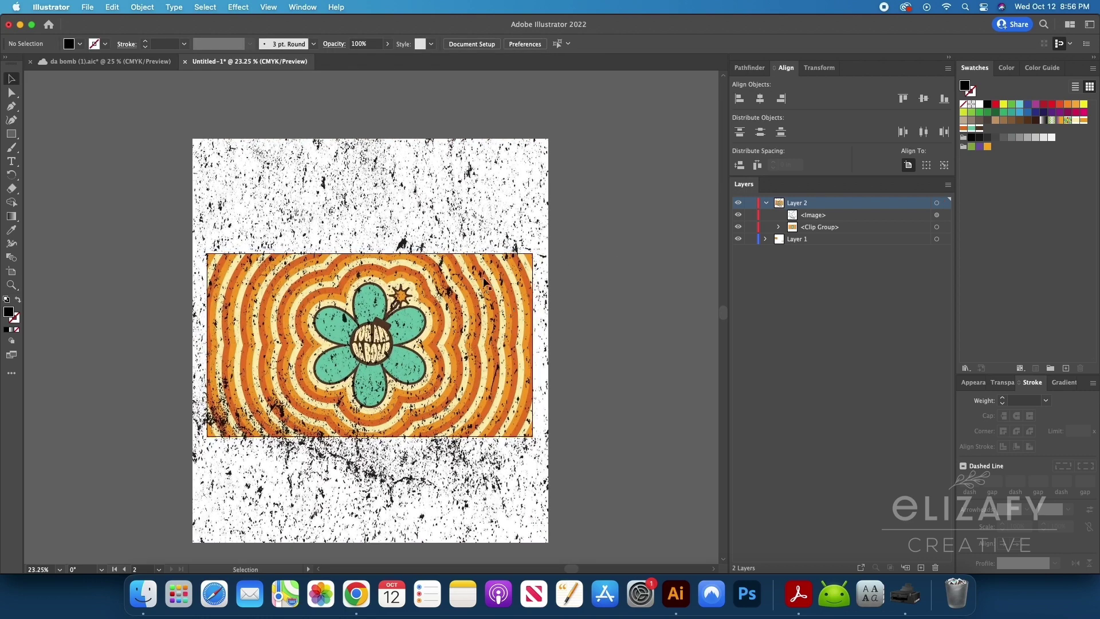
{"action": "left_click", "coordinate": [437, 43]}
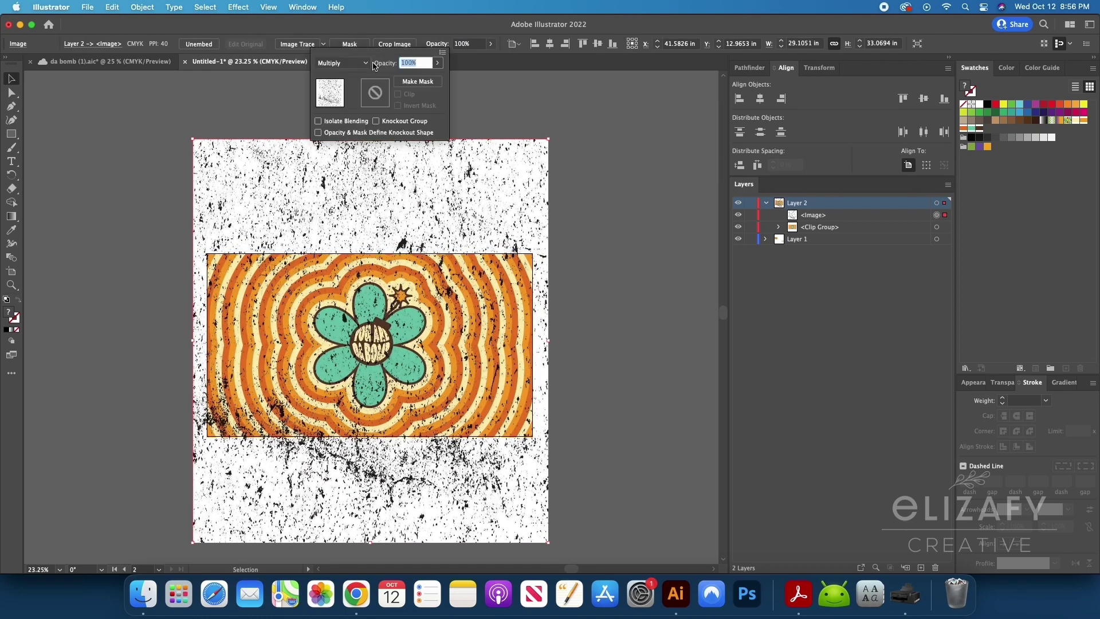
{"action": "left_click", "coordinate": [364, 64]}
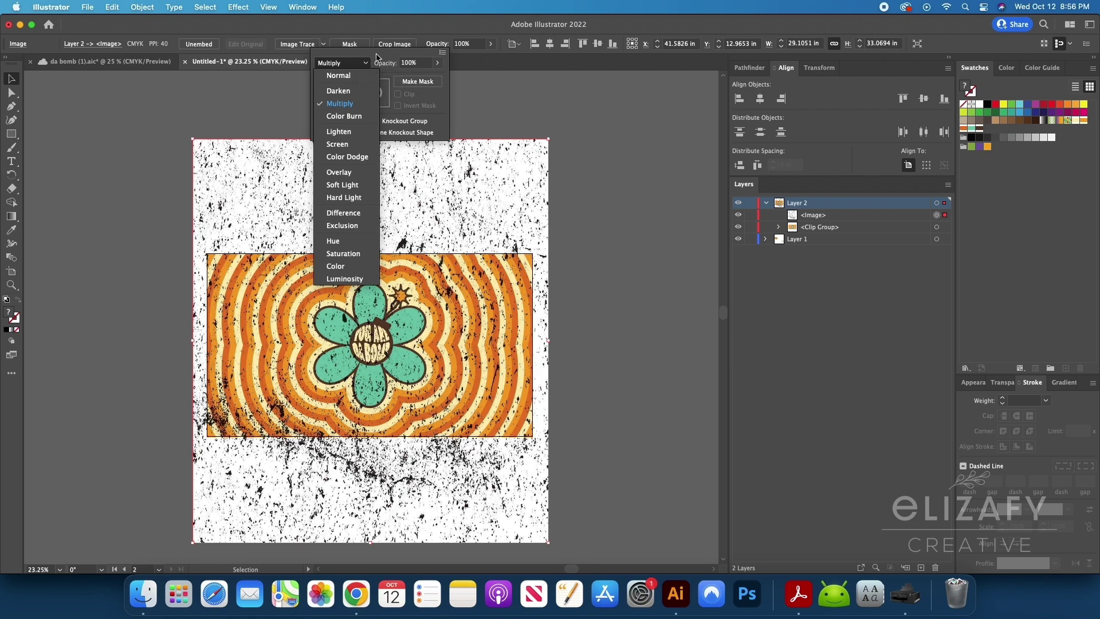
{"action": "left_click", "coordinate": [378, 57]}
Set the texture image's blending mode to Soft Light and its opacity to 47%
{"action": "left_click", "coordinate": [438, 63]}
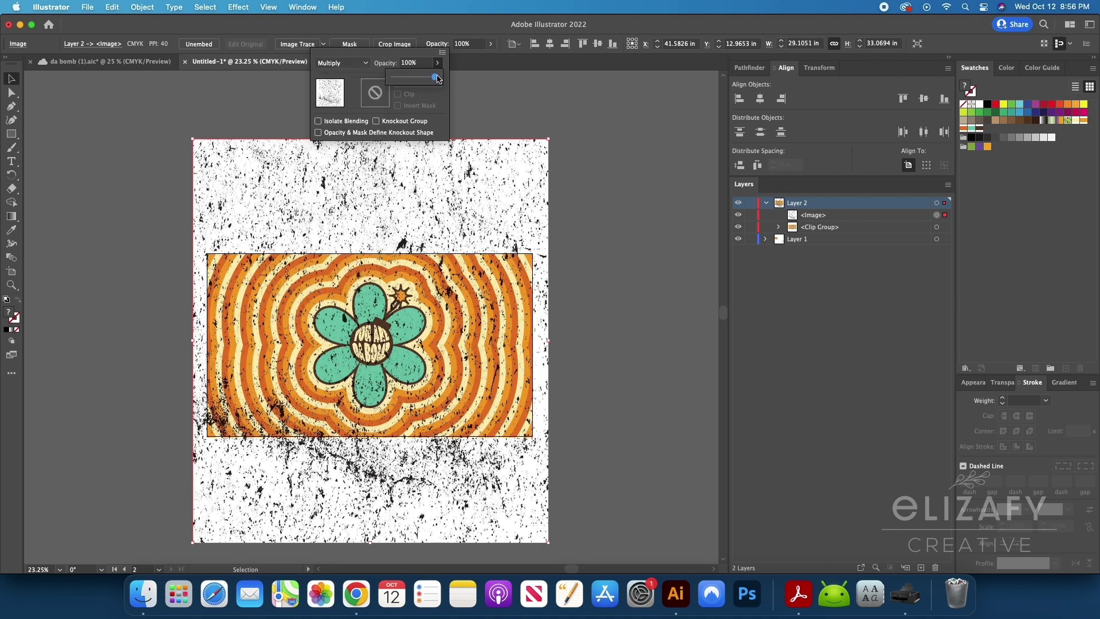
{"action": "left_click_drag", "start_coordinate": [437, 79], "coordinate": [501, 109]}
{"action": "left_click", "coordinate": [356, 65]}
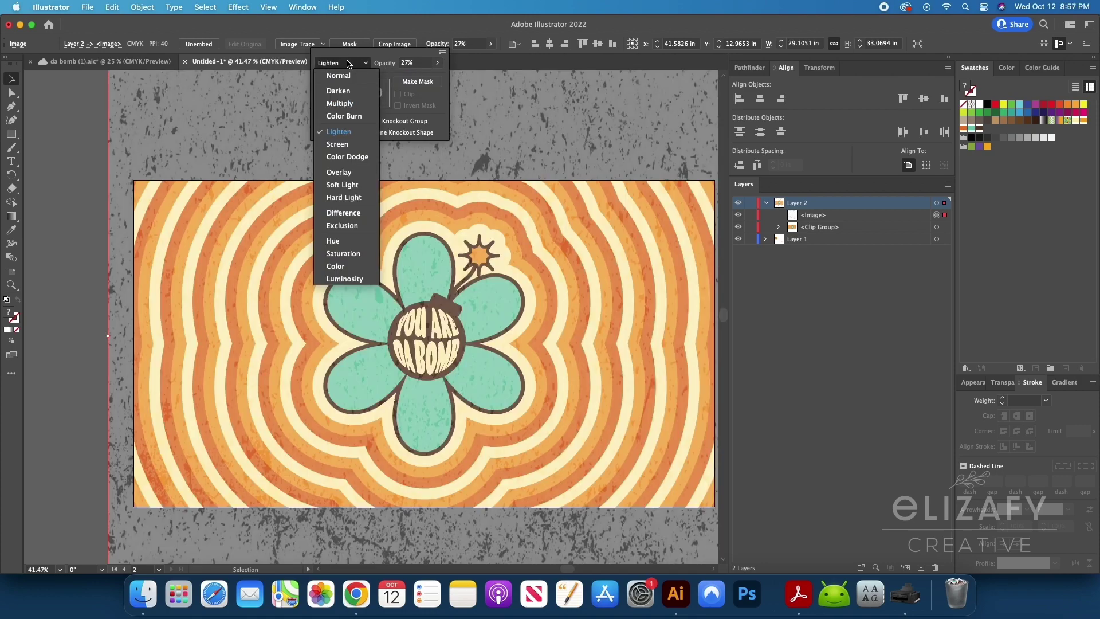
{"action": "left_click", "coordinate": [352, 184]}
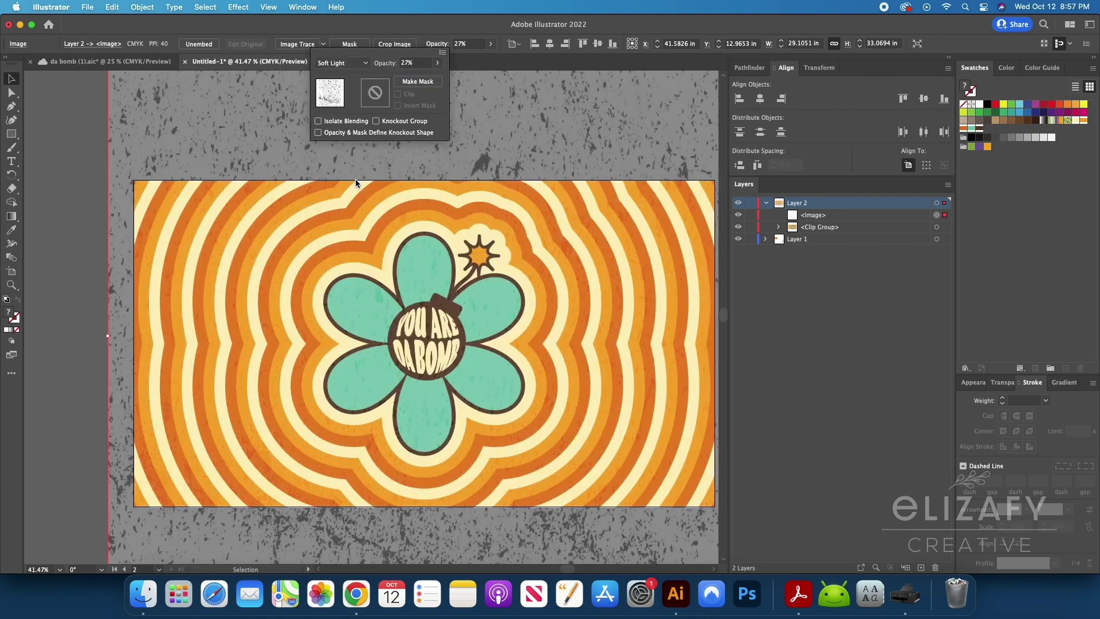
{"action": "left_click", "coordinate": [439, 64]}
{"action": "left_click_drag", "start_coordinate": [407, 78], "coordinate": [416, 80]}
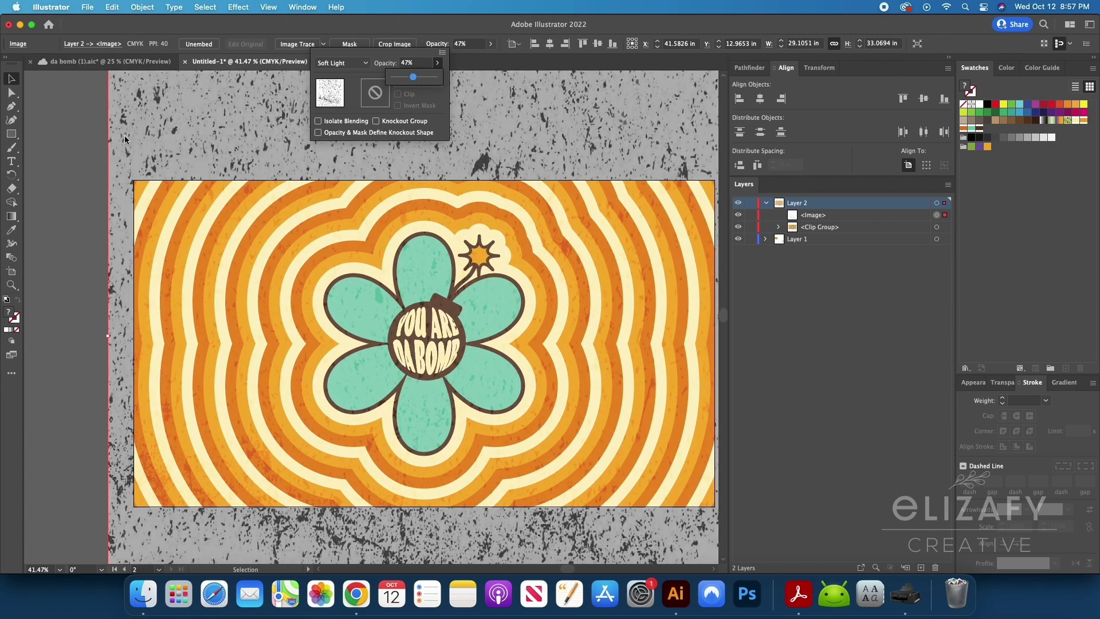
{"action": "scroll", "coordinate": [562, 276], "scroll_direction": "down", "scroll_amount": 3}
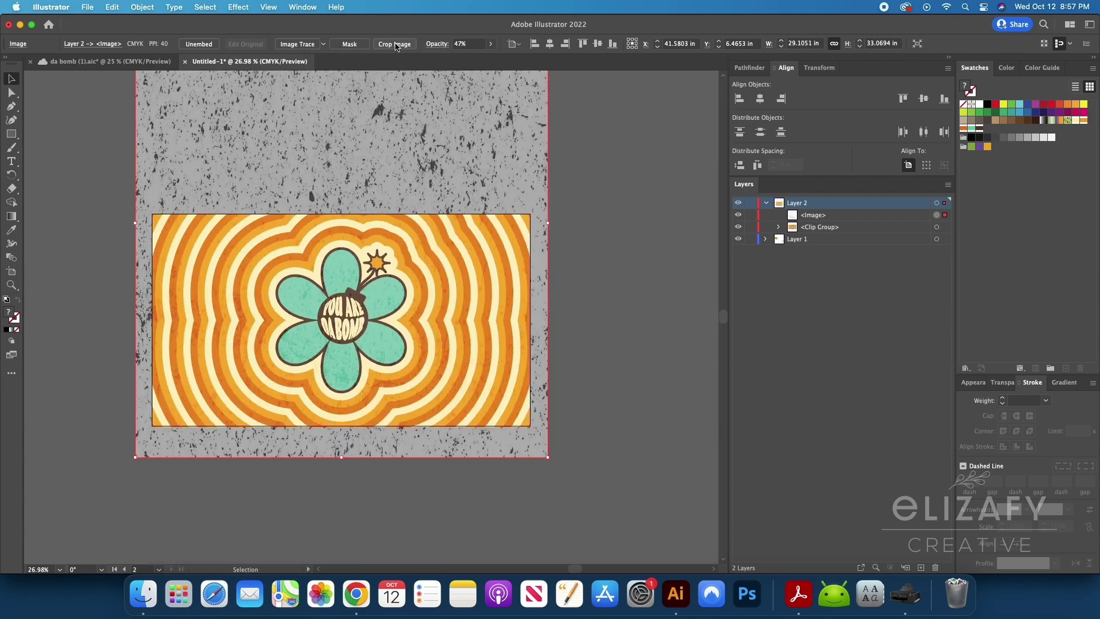
{"action": "left_click", "coordinate": [395, 44]}
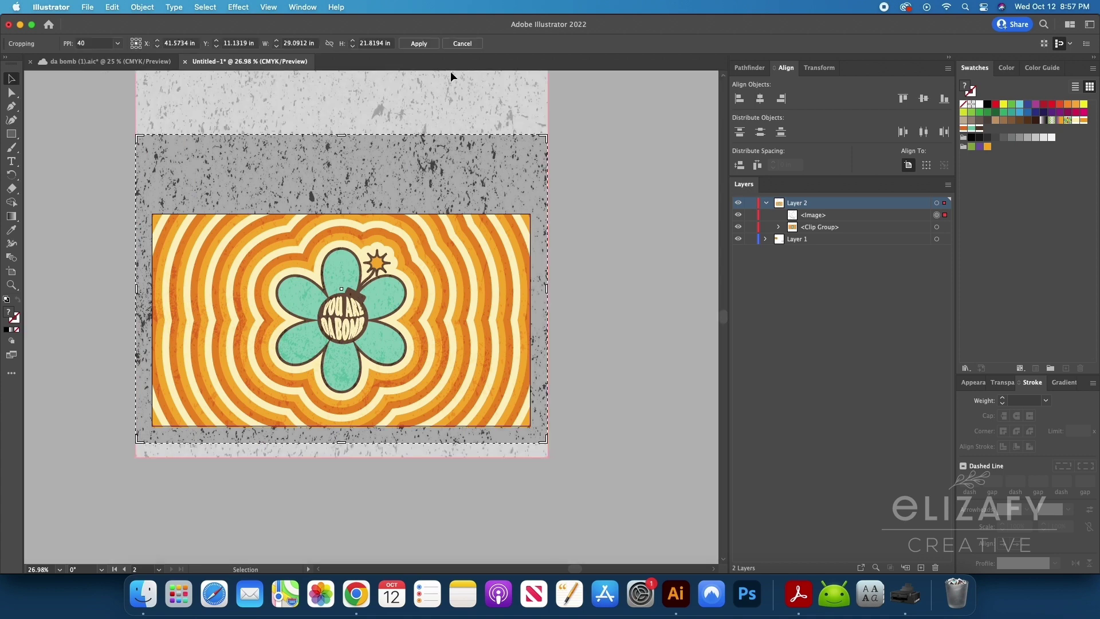
{"action": "left_click", "coordinate": [446, 44]}
Move the texture image into the artwork's clip group so it is trimmed to the artboard, and inspect the flower up close
{"action": "left_click_drag", "start_coordinate": [816, 225], "coordinate": [816, 226]}
{"action": "left_click", "coordinate": [621, 324]}
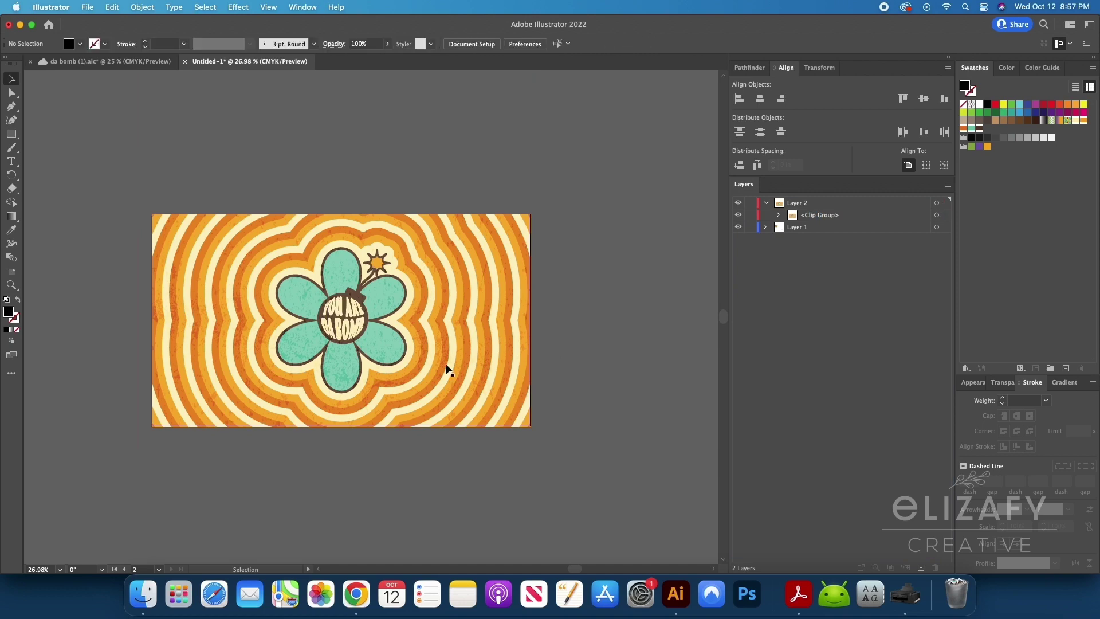
{"action": "key", "text": "z"}
{"action": "left_click", "coordinate": [452, 361]}
{"action": "left_click_drag", "start_coordinate": [454, 341], "coordinate": [613, 336]}
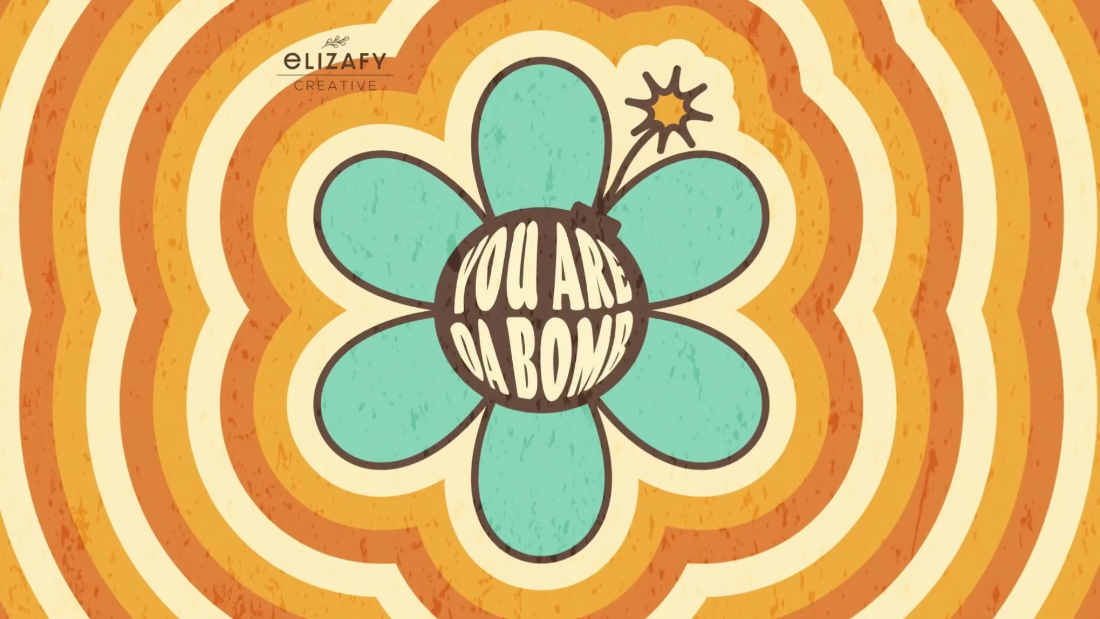